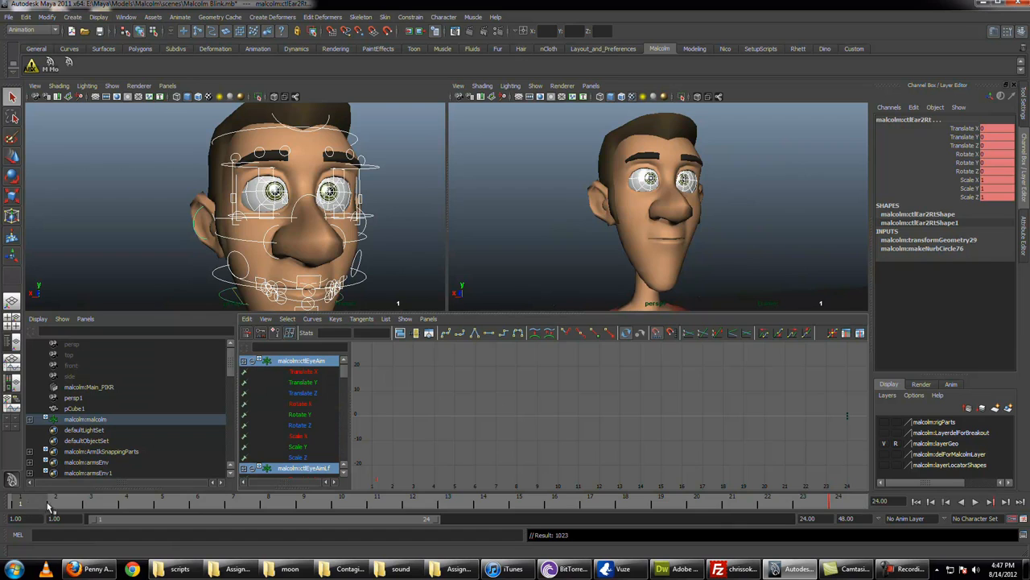
Step: Key the selected face controls at frames 13 and 1
{"action": "left_click_drag", "start_coordinate": [458, 505], "coordinate": [458, 500]}
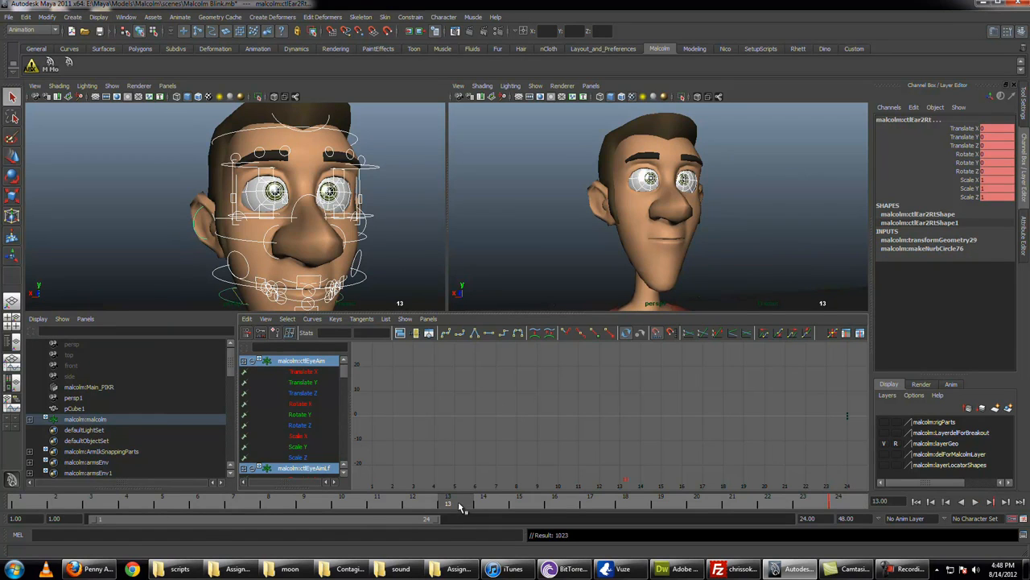
{"action": "key", "text": "s"}
{"action": "key", "text": "a"}
{"action": "right_click_drag", "start_coordinate": [622, 462], "coordinate": [586, 456], "text": "alt"}
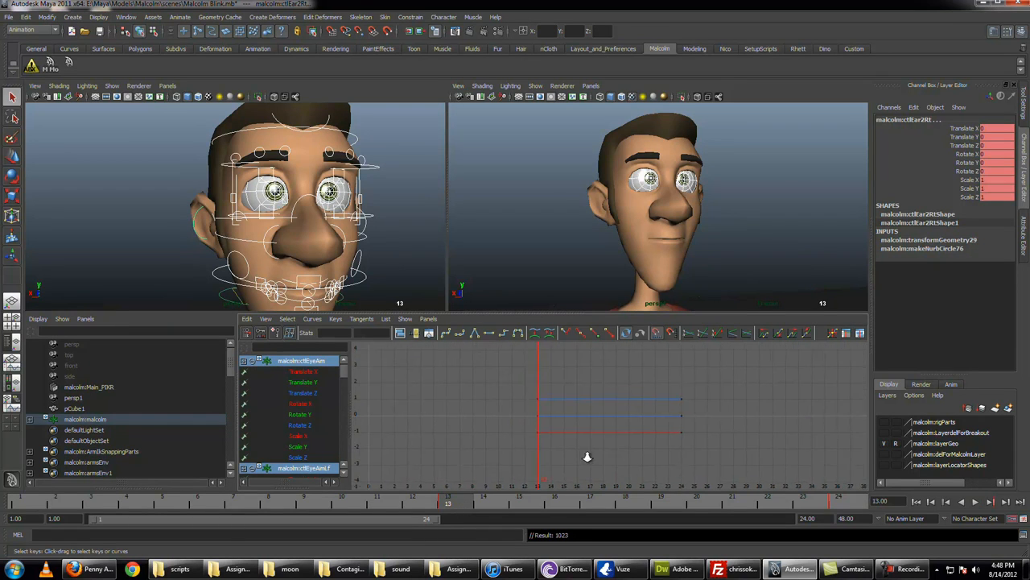
{"action": "left_click", "coordinate": [28, 503]}
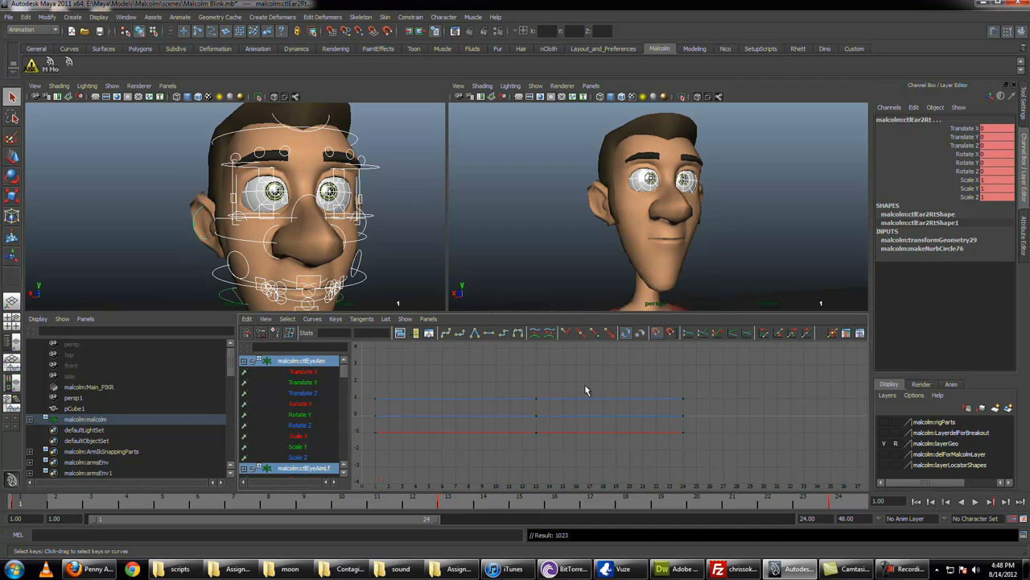
Step: Delete the face controls' keys at frame 24 in the Graph Editor
{"action": "left_click_drag", "start_coordinate": [585, 388], "coordinate": [710, 443]}
{"action": "key", "text": "Delete"}
{"action": "key", "text": "alt+v"}
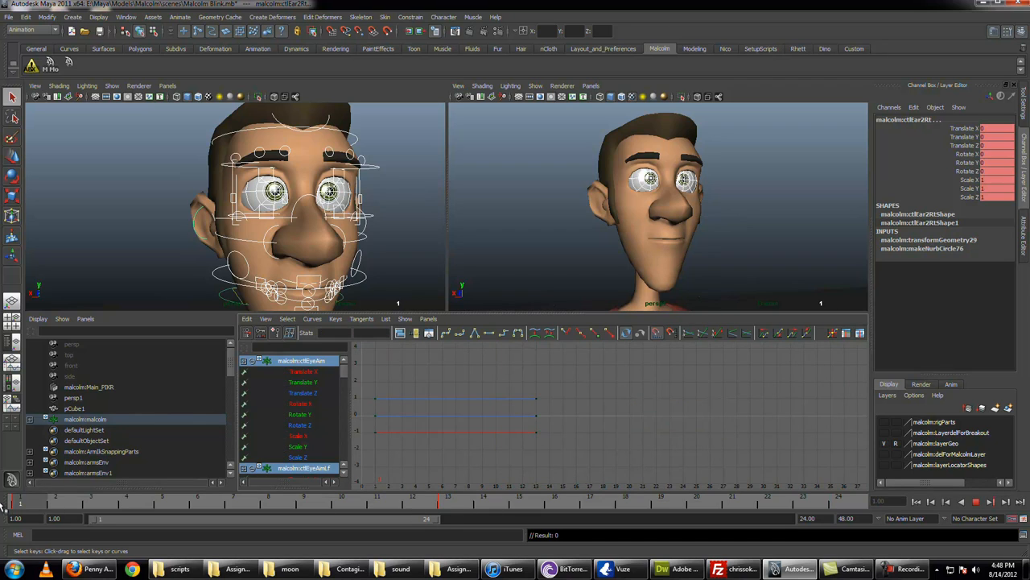
Step: Clear the current selection and select the right upper eyelid control at frame 6
{"action": "middle_click_drag", "start_coordinate": [176, 190], "coordinate": [185, 222], "text": "alt"}
{"action": "left_click_drag", "start_coordinate": [186, 223], "coordinate": [193, 225], "text": "alt"}
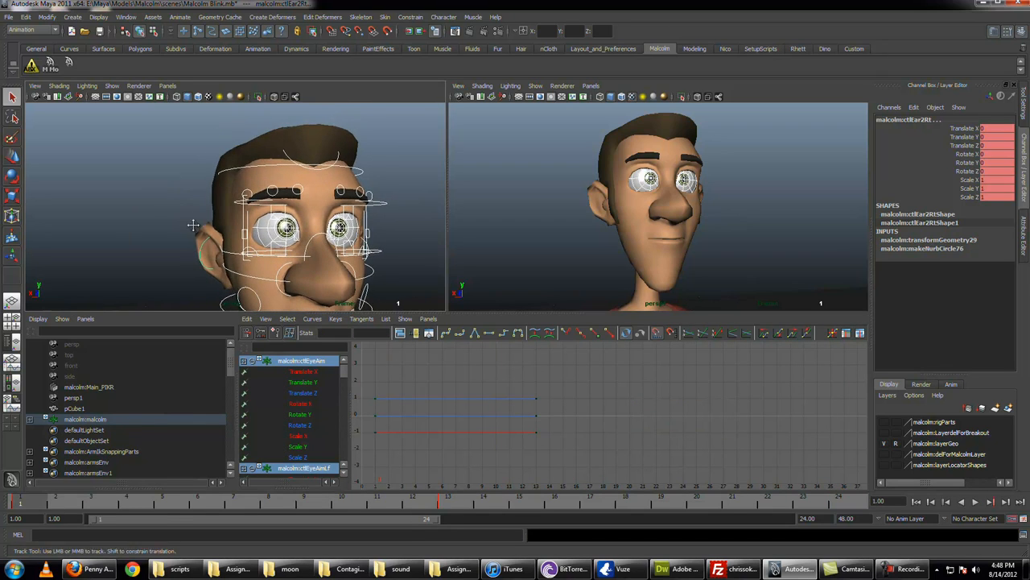
{"action": "middle_click_drag", "start_coordinate": [194, 225], "coordinate": [183, 209], "text": "alt"}
{"action": "left_click", "coordinate": [184, 216]}
{"action": "right_click_drag", "start_coordinate": [188, 238], "coordinate": [264, 272], "text": "alt"}
{"action": "middle_click_drag", "start_coordinate": [264, 272], "coordinate": [184, 256], "text": "alt"}
{"action": "left_click_drag", "start_coordinate": [184, 256], "coordinate": [192, 257], "text": "alt"}
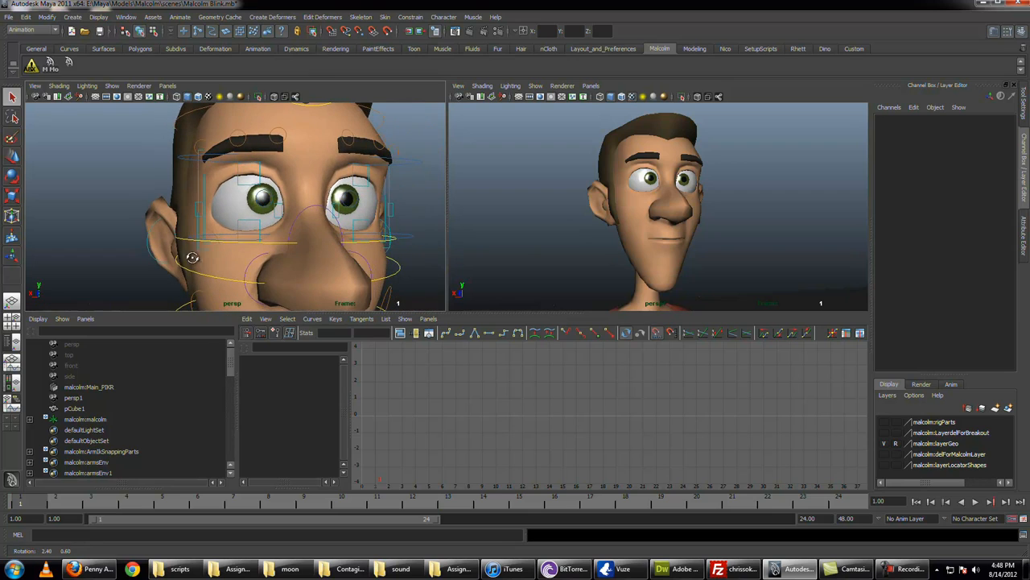
{"action": "left_click_drag", "start_coordinate": [47, 503], "coordinate": [214, 507]}
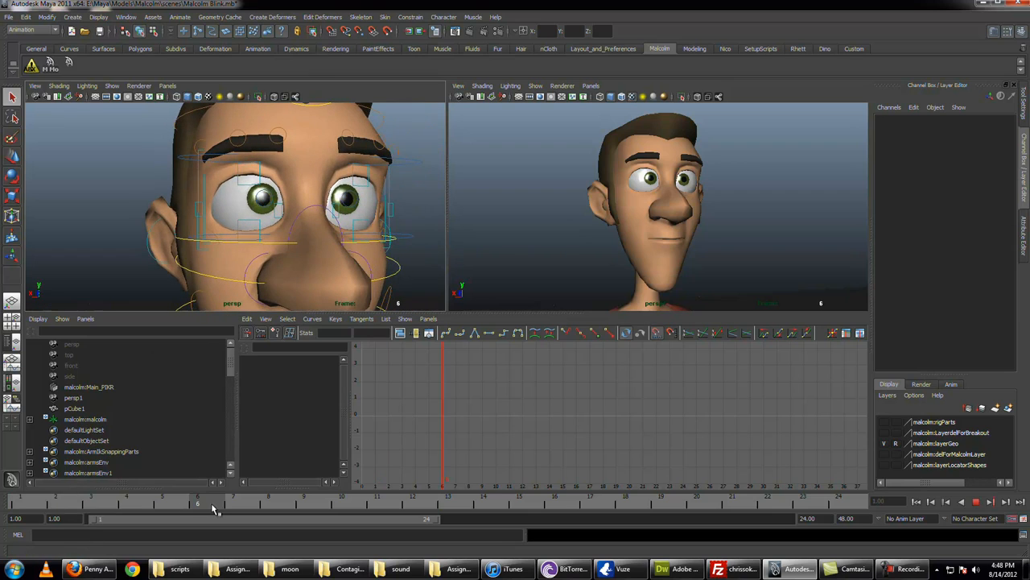
{"action": "left_click", "coordinate": [252, 190]}
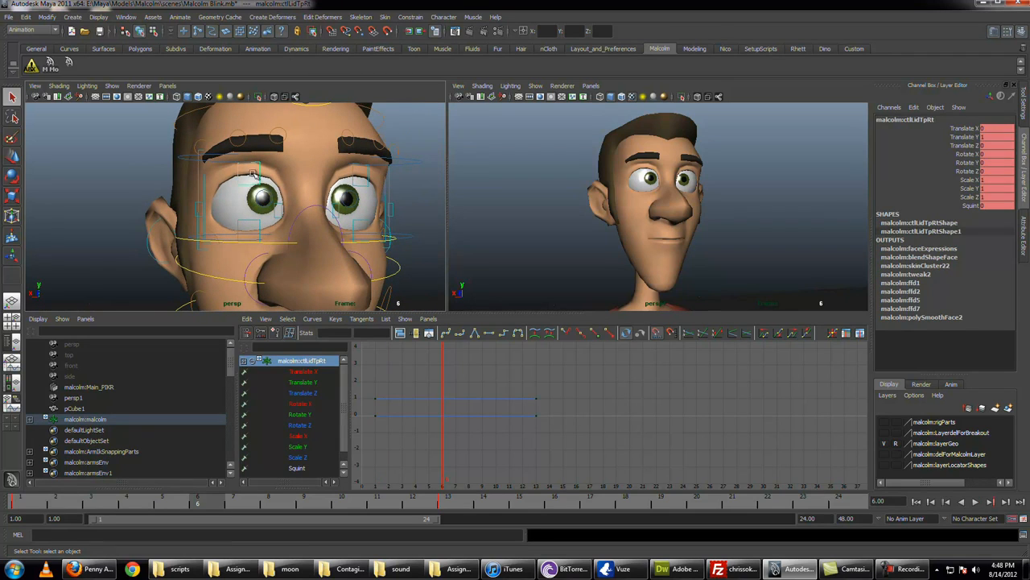
{"action": "key", "text": "w"}
{"action": "left_click_drag", "start_coordinate": [249, 151], "coordinate": [256, 213]}
{"action": "key", "text": "q"}
{"action": "key", "text": "ctrl+z"}
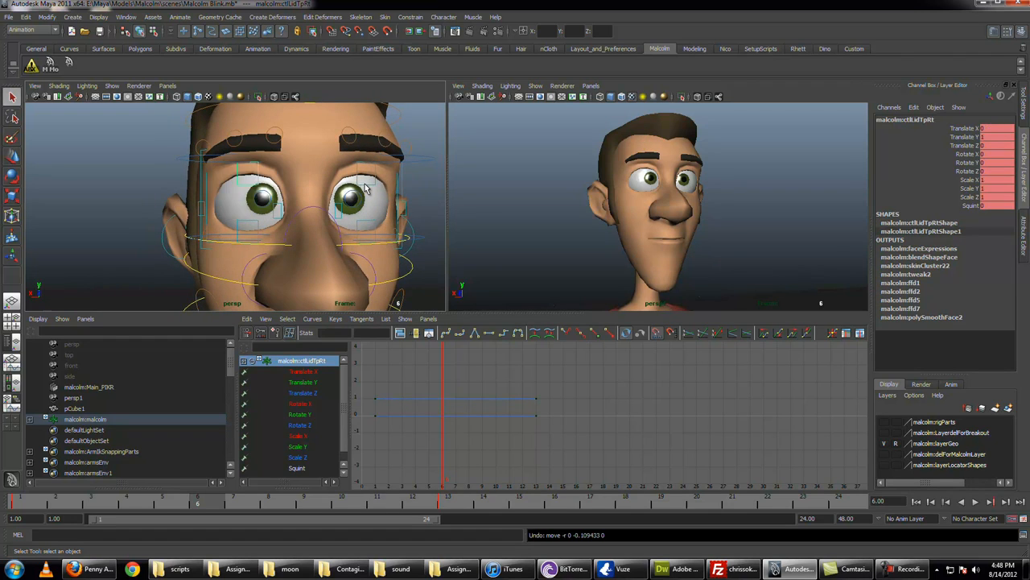
Step: Add the left upper eyelid control to the selection, lower both to about 0.36 in Translate Y, and key them at frame 6
{"action": "left_click", "coordinate": [366, 186], "text": "shift"}
{"action": "key", "text": "w"}
{"action": "left_click_drag", "start_coordinate": [357, 138], "coordinate": [367, 174]}
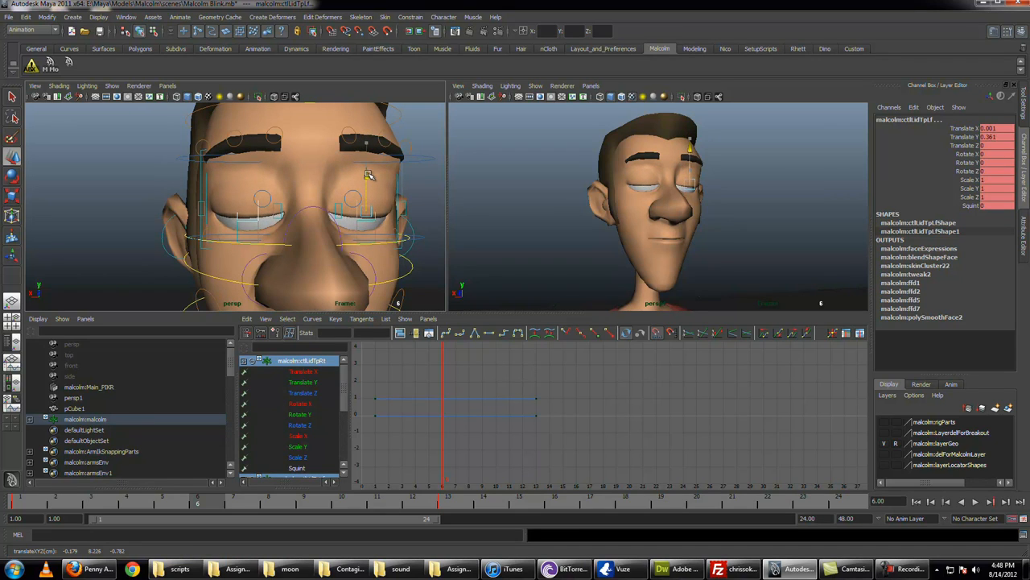
{"action": "key", "text": "s"}
{"action": "key", "text": "q"}
Step: Raise both lower eyelid controls to about 0.35 in Translate Y at frame 6 to close the eyes, and key them
{"action": "left_click", "coordinate": [259, 232]}
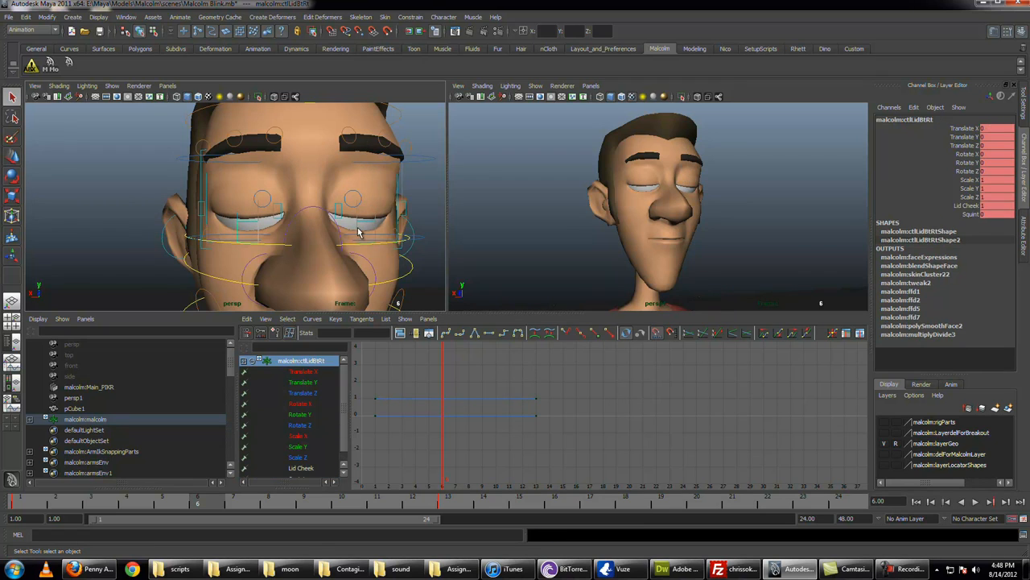
{"action": "left_click", "coordinate": [359, 233]}
{"action": "key", "text": "w"}
{"action": "left_click_drag", "start_coordinate": [367, 196], "coordinate": [371, 178]}
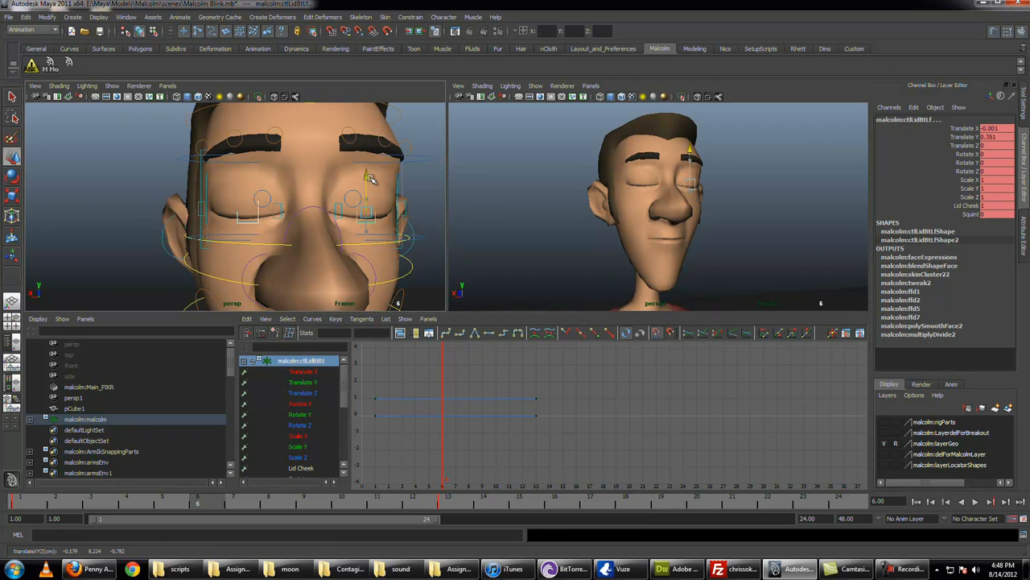
{"action": "key", "text": "q"}
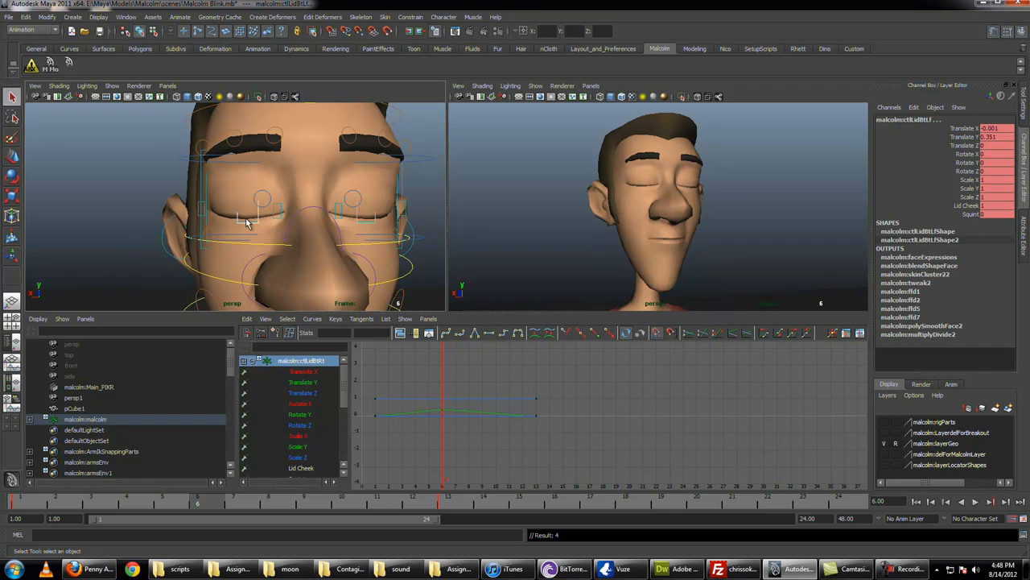
Step: Select all four eyelid controls and hold the closed pose with a key at frame 7
{"action": "left_click", "coordinate": [250, 221]}
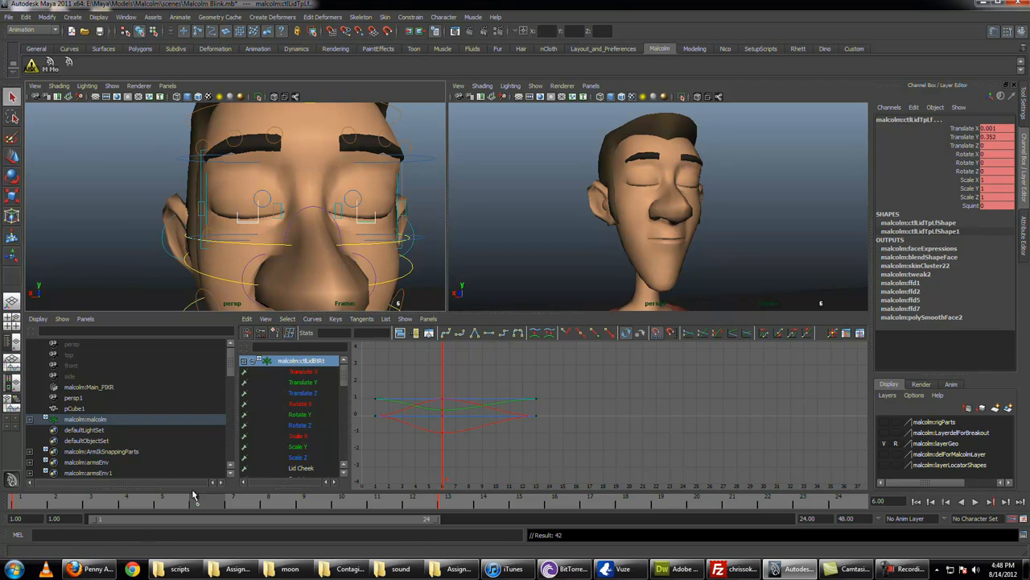
{"action": "left_click", "coordinate": [230, 505]}
{"action": "key", "text": "s"}
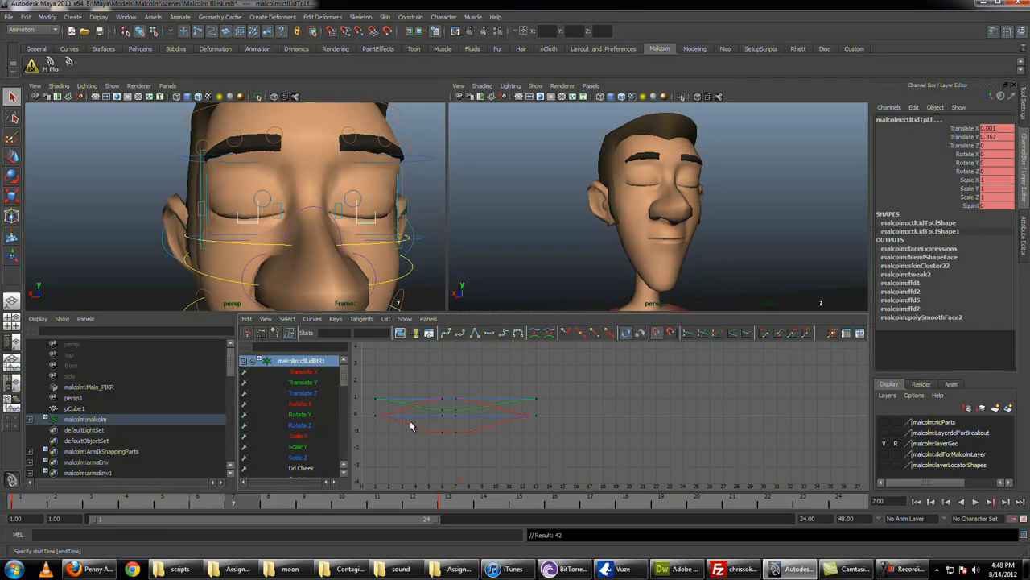
{"action": "key", "text": "alt+v"}
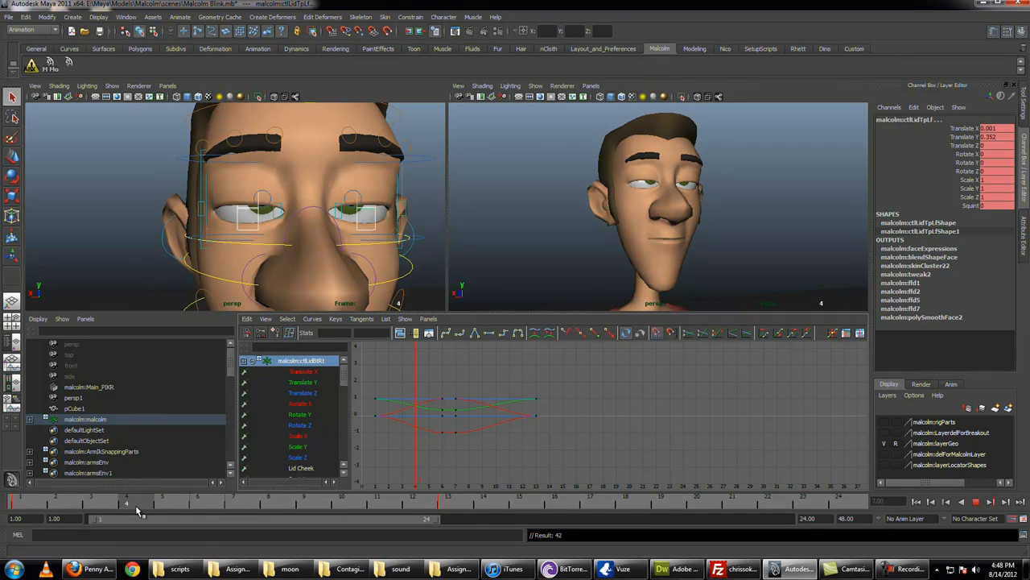
Step: Lower both pupil controls to about -0.022 in Translate Y at frame 5 and key them
{"action": "left_click", "coordinate": [175, 507]}
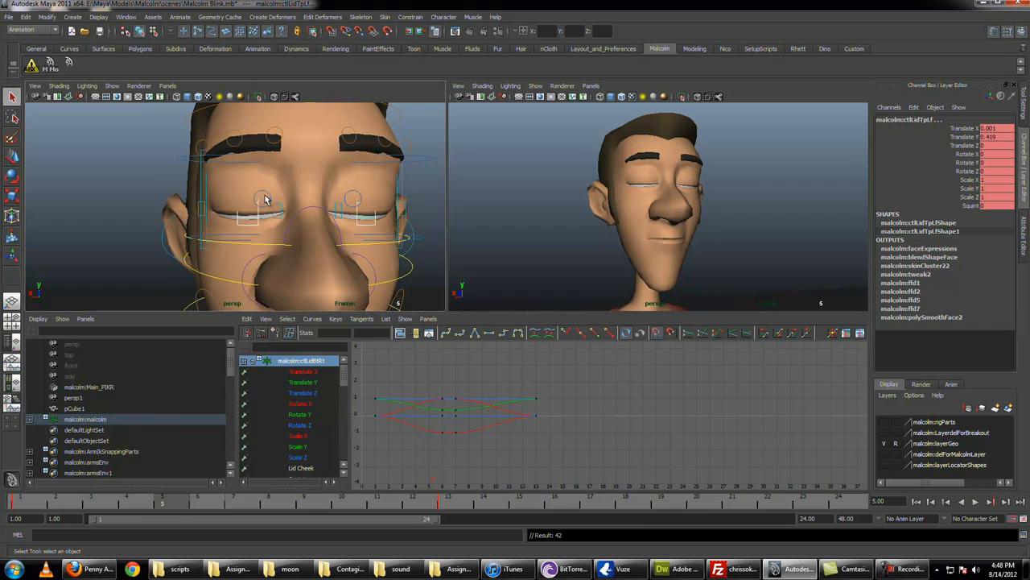
{"action": "left_click", "coordinate": [348, 191]}
{"action": "key", "text": "w"}
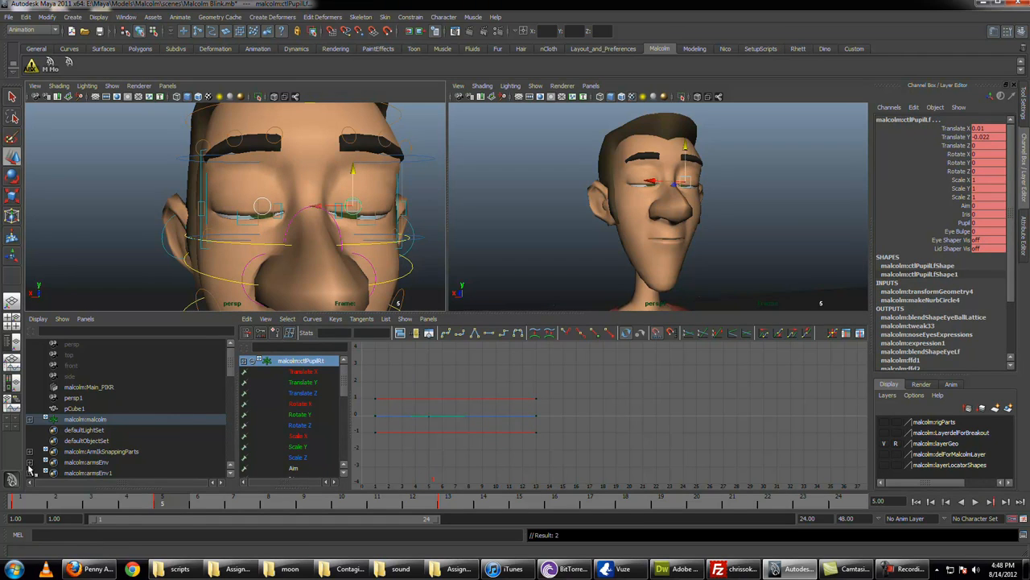
{"action": "key", "text": "alt+v"}
Step: Try keying both pupil controls at about -0.028 in Translate Y at frame 4
{"action": "left_click_drag", "start_coordinate": [288, 496], "coordinate": [127, 497]}
{"action": "middle_click_drag", "start_coordinate": [352, 167], "coordinate": [355, 170]}
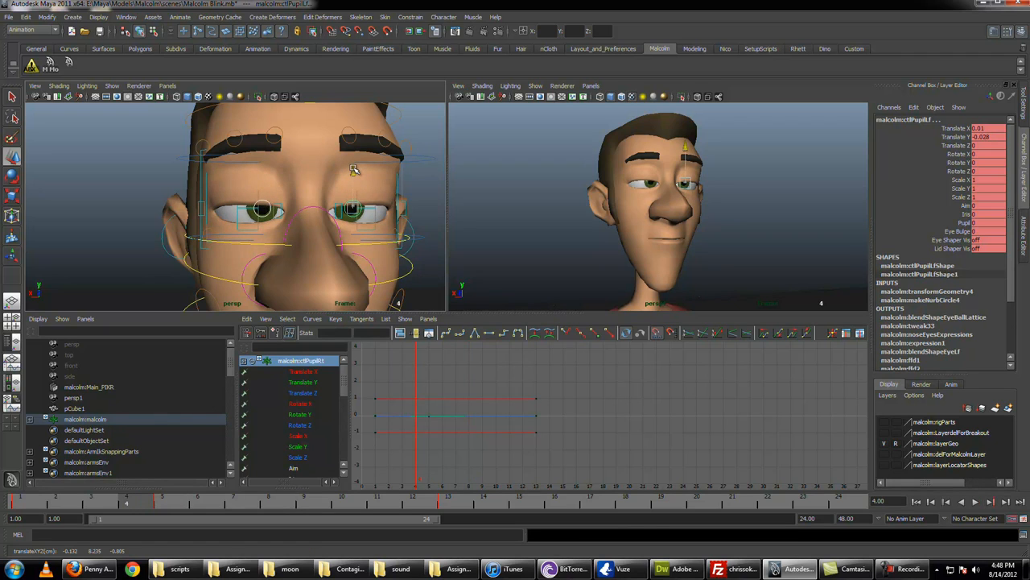
{"action": "key", "text": "alt+v"}
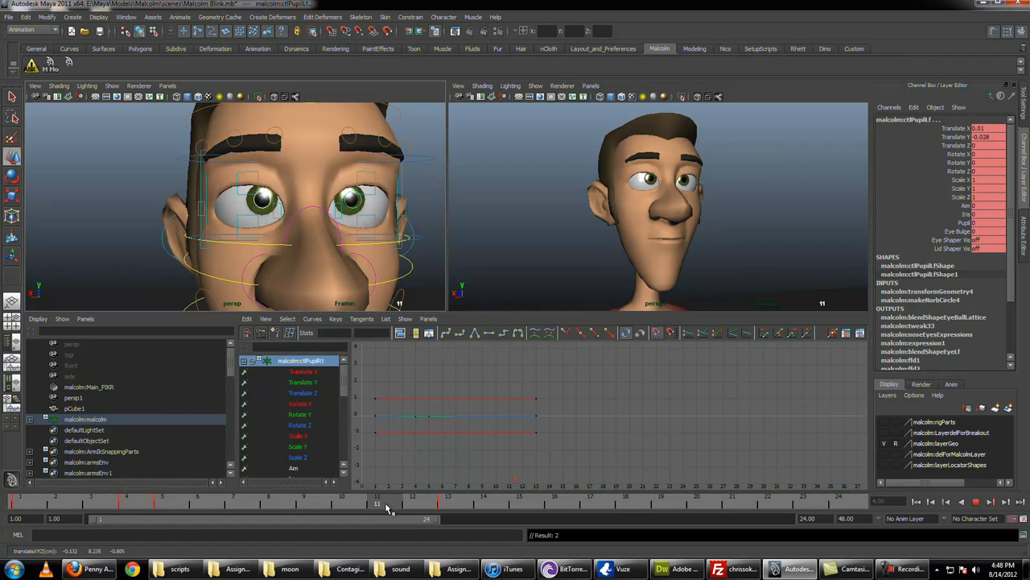
{"action": "left_click", "coordinate": [177, 504]}
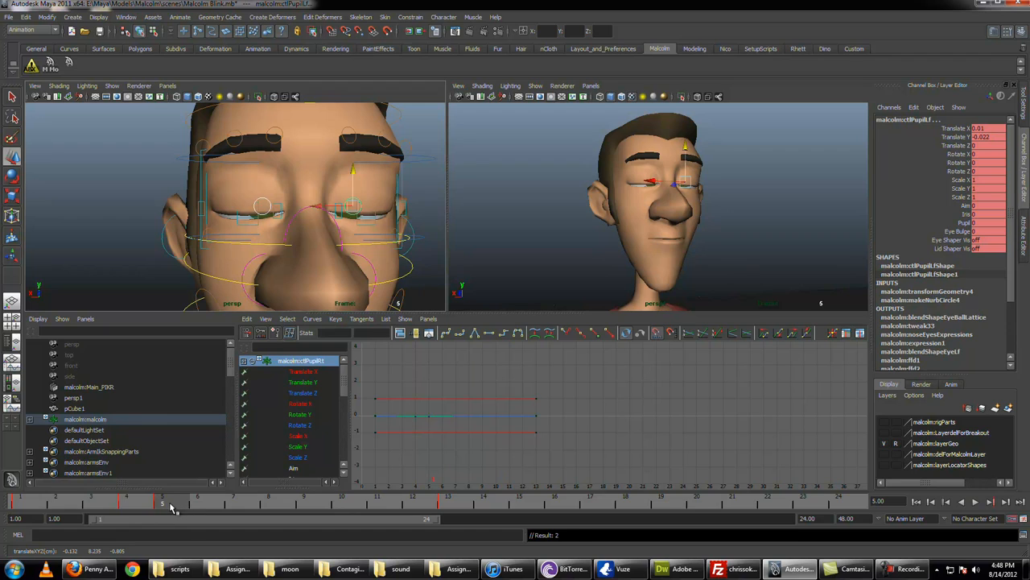
{"action": "key", "text": "ctrl+z"}
{"action": "key", "text": "ctrl+z"}
{"action": "key", "text": "ctrl+z"}
{"action": "key", "text": "ctrl+z"}
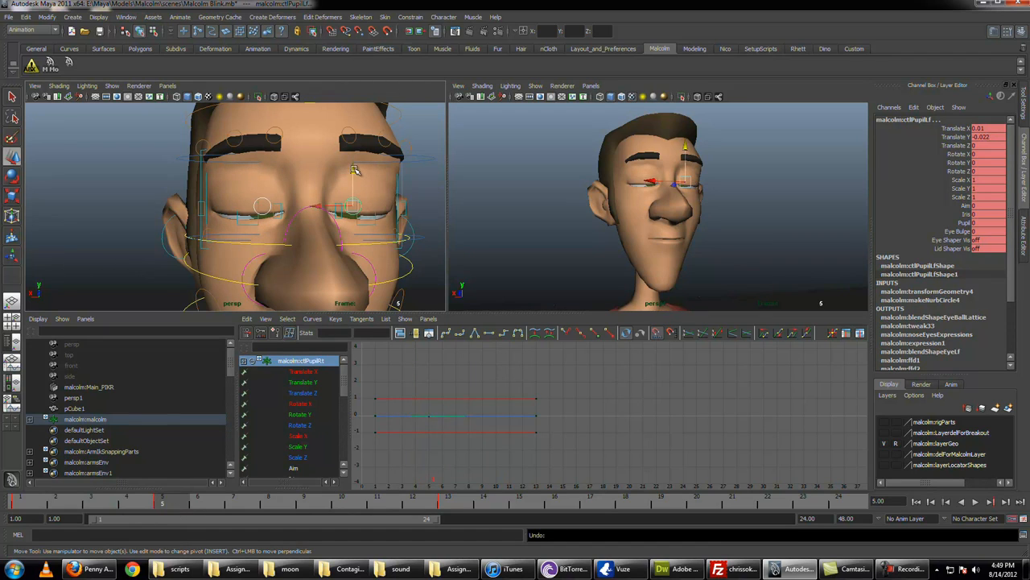
Step: Lower both pupil controls to about -0.024 in Translate Y at frame 5 and hold that position with a key at frame 8
{"action": "left_click_drag", "start_coordinate": [354, 169], "coordinate": [326, 234]}
{"action": "key", "text": "alt+v"}
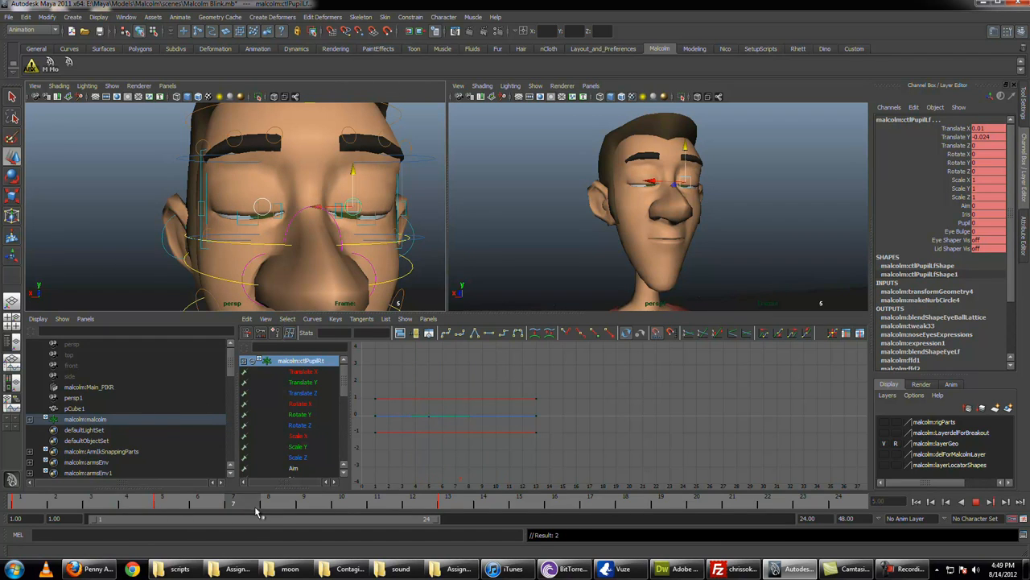
{"action": "middle_click_drag", "start_coordinate": [255, 507], "coordinate": [272, 508]}
{"action": "left_click_drag", "start_coordinate": [268, 513], "coordinate": [20, 507]}
Step: Select all four upper and lower eyelid controls and frame their animation curves in the Graph Editor
{"action": "key", "text": "q"}
{"action": "left_click", "coordinate": [259, 185]}
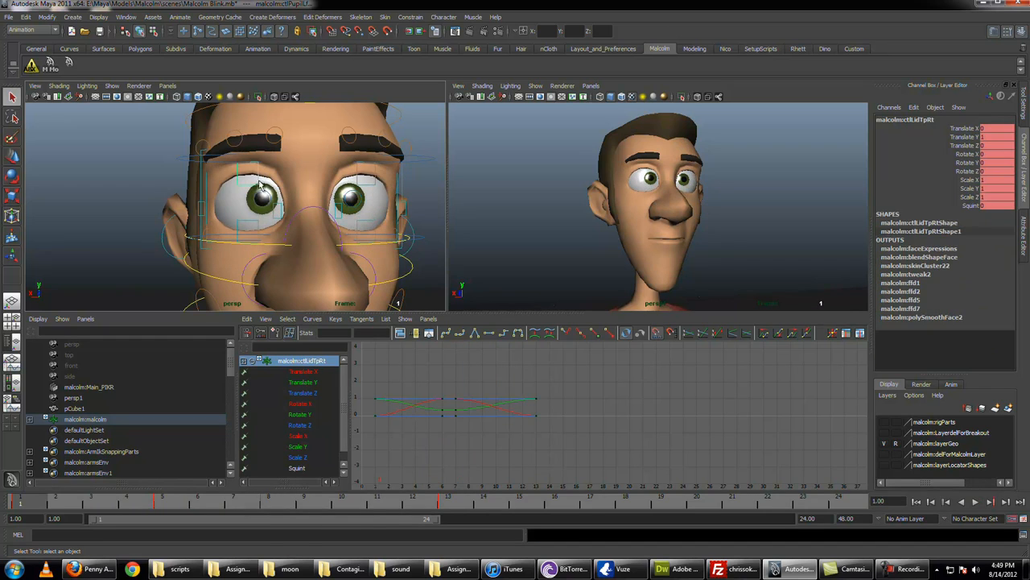
{"action": "left_click", "coordinate": [259, 228]}
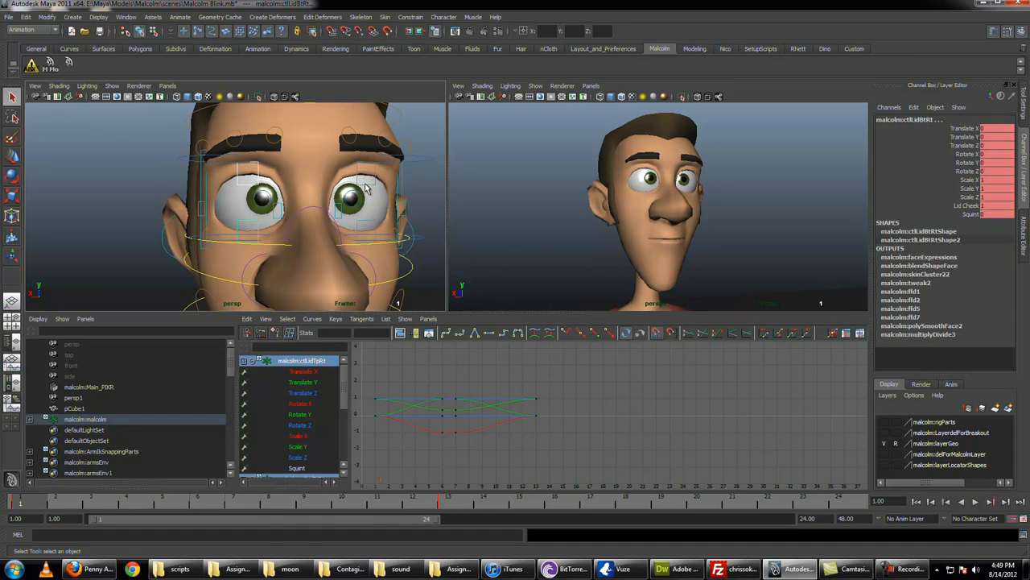
{"action": "left_click", "coordinate": [366, 187]}
{"action": "left_click", "coordinate": [376, 226], "text": "shift"}
{"action": "key", "text": "a"}
{"action": "right_click_drag", "start_coordinate": [540, 445], "coordinate": [522, 439], "text": "alt"}
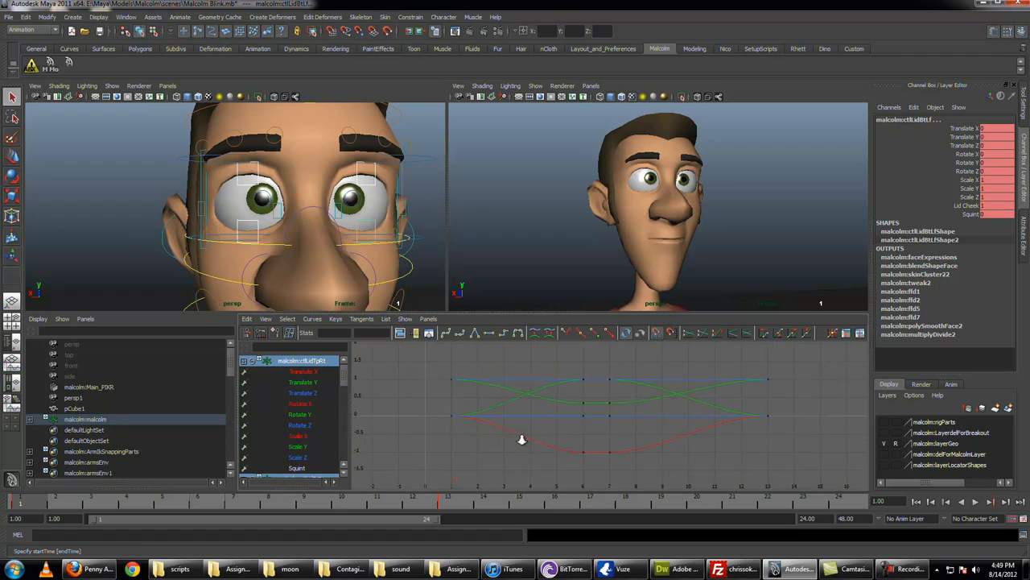
Step: Free the tangent weights of the eyelid keys at frame 1 and lengthen their outgoing tangents for a slow start and fast close
{"action": "left_click_drag", "start_coordinate": [441, 362], "coordinate": [505, 480]}
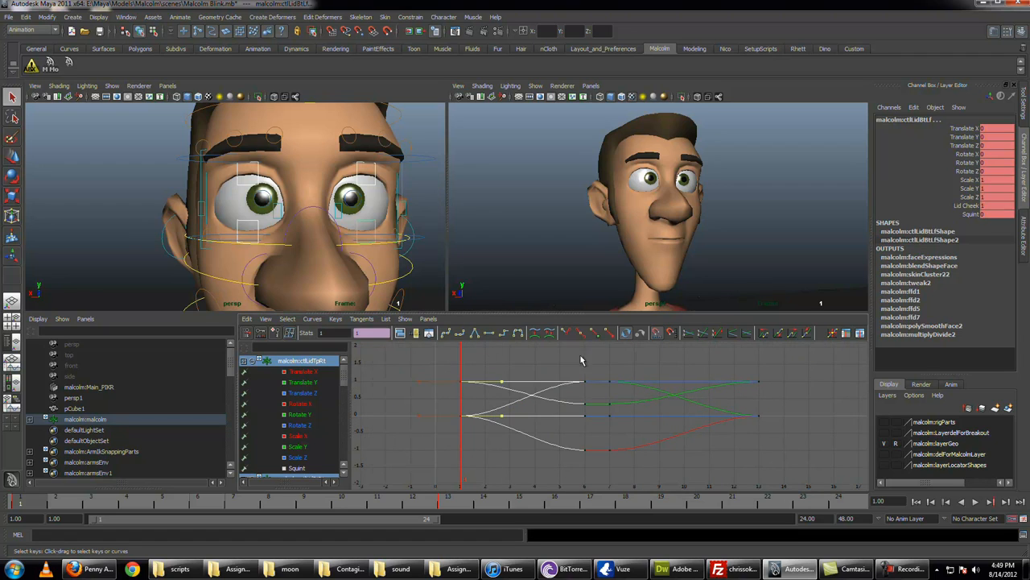
{"action": "left_click", "coordinate": [594, 334]}
{"action": "key", "text": "w"}
{"action": "middle_click_drag", "start_coordinate": [499, 421], "coordinate": [567, 412], "text": "shift"}
{"action": "key", "text": "ctrl+z"}
{"action": "key", "text": "q"}
{"action": "left_click", "coordinate": [569, 334]}
{"action": "key", "text": "w"}
{"action": "key", "text": "q"}
Step: Lengthen the incoming tangents of the eyelid keys at frame 13 back toward frame 7 for a fast opening that eases in
{"action": "left_click_drag", "start_coordinate": [724, 360], "coordinate": [793, 453]}
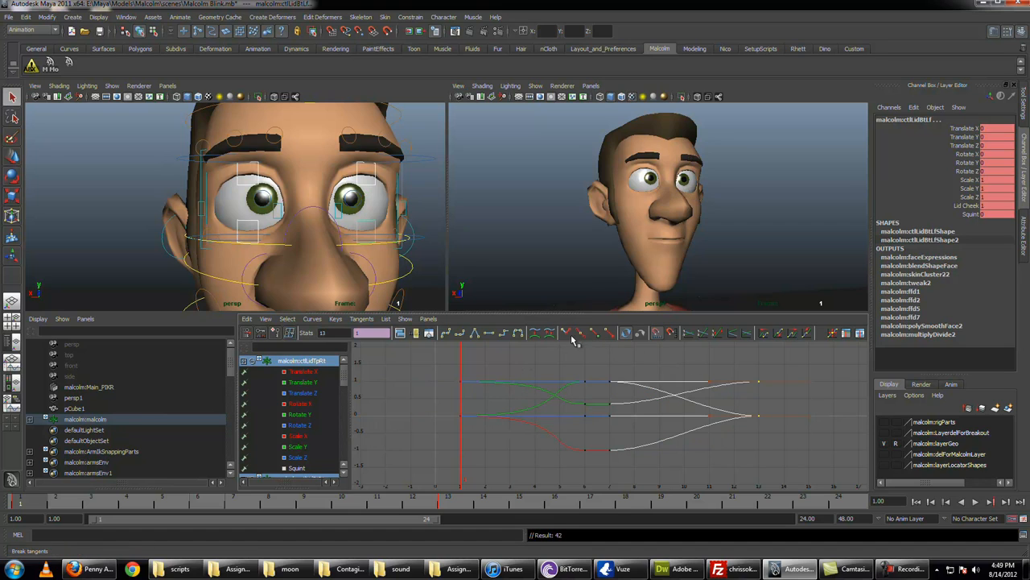
{"action": "left_click_drag", "start_coordinate": [704, 365], "coordinate": [715, 428]}
{"action": "key", "text": "w"}
{"action": "middle_click_drag", "start_coordinate": [715, 426], "coordinate": [614, 417], "text": "shift"}
{"action": "key", "text": "q"}
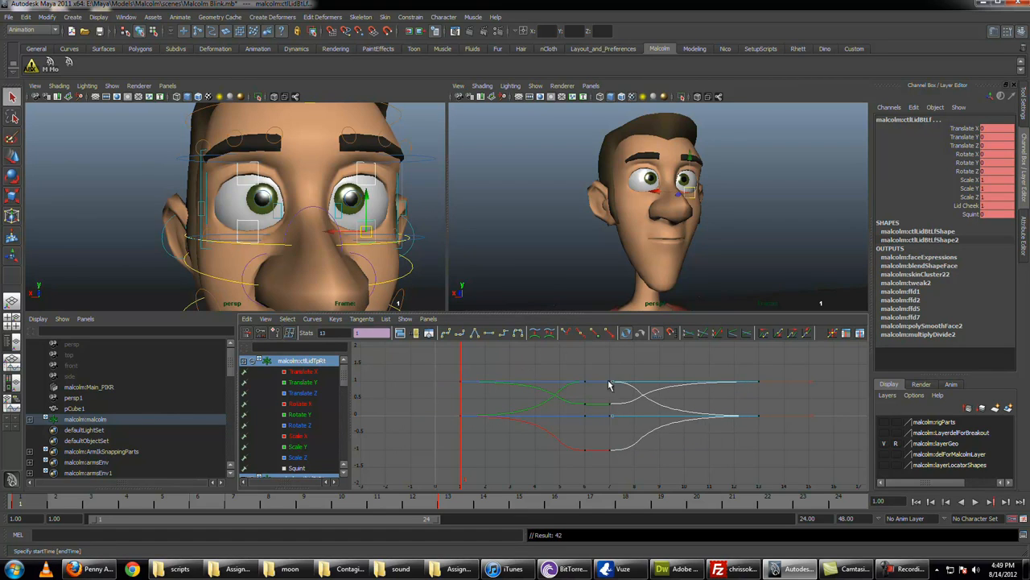
{"action": "left_click", "coordinate": [597, 365]}
{"action": "key", "text": "alt+v"}
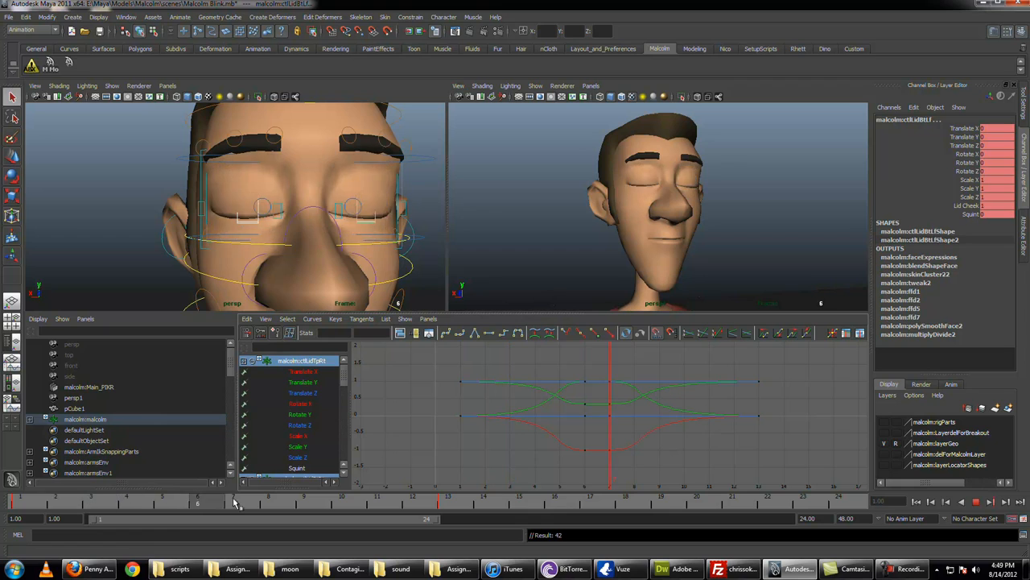
{"action": "key", "text": "alt+v"}
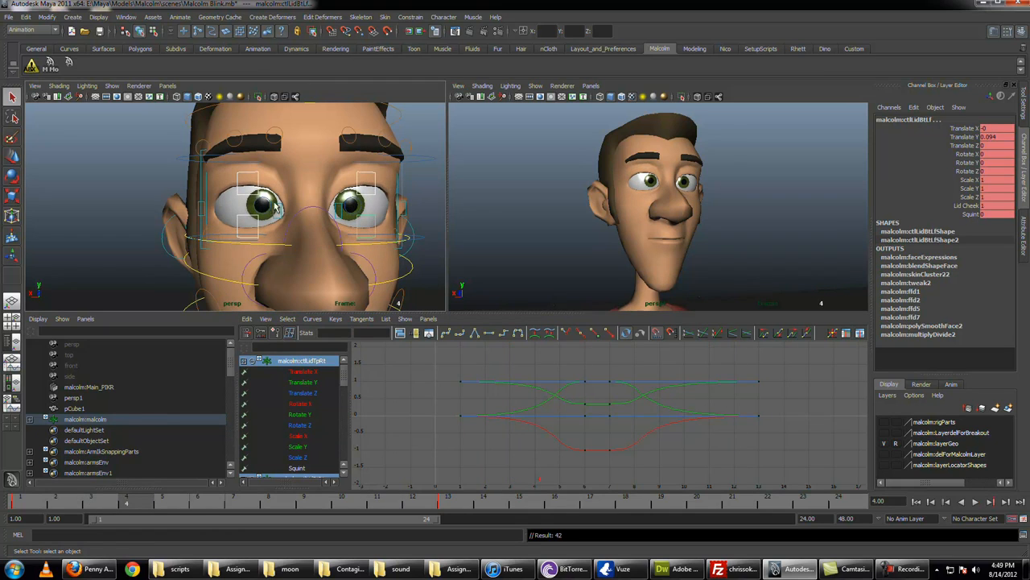
Step: Select both pupil controls and lengthen the outgoing tangents of their frame 1 keys toward frame 5
{"action": "left_click", "coordinate": [275, 207]}
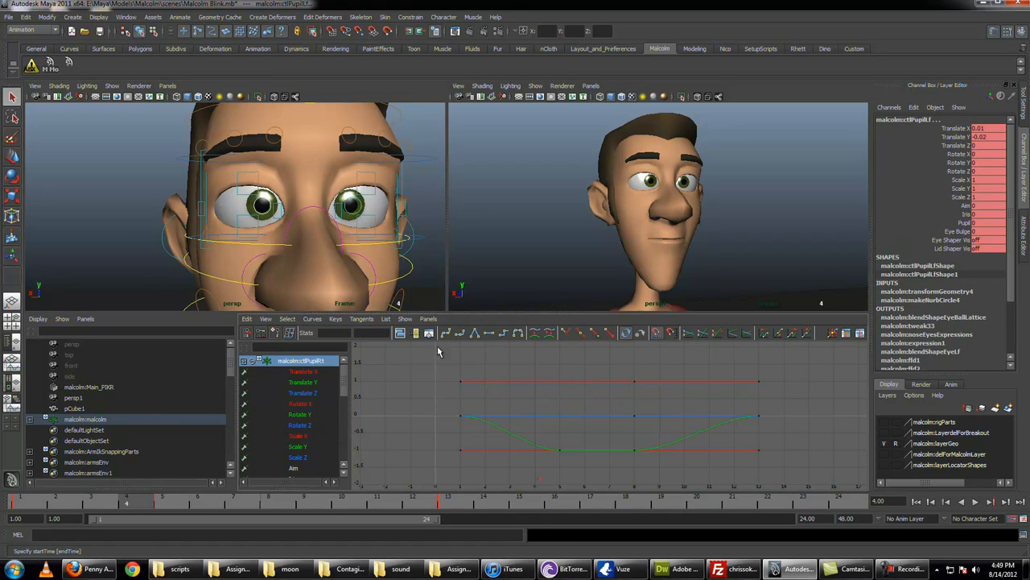
{"action": "left_click_drag", "start_coordinate": [438, 347], "coordinate": [488, 467]}
{"action": "key", "text": "w"}
{"action": "middle_click_drag", "start_coordinate": [507, 448], "coordinate": [552, 449]}
{"action": "key", "text": "q"}
Step: Lengthen the incoming tangents of the pupil keys at frame 13 back toward frame 8
{"action": "left_click_drag", "start_coordinate": [778, 360], "coordinate": [726, 462]}
{"action": "key", "text": "w"}
{"action": "middle_click_drag", "start_coordinate": [723, 458], "coordinate": [651, 454]}
{"action": "key", "text": "q"}
Step: Scrub and play back the animation to review the timing of the blink
{"action": "left_click_drag", "start_coordinate": [34, 504], "coordinate": [403, 511]}
{"action": "key", "text": "alt+shift+v"}
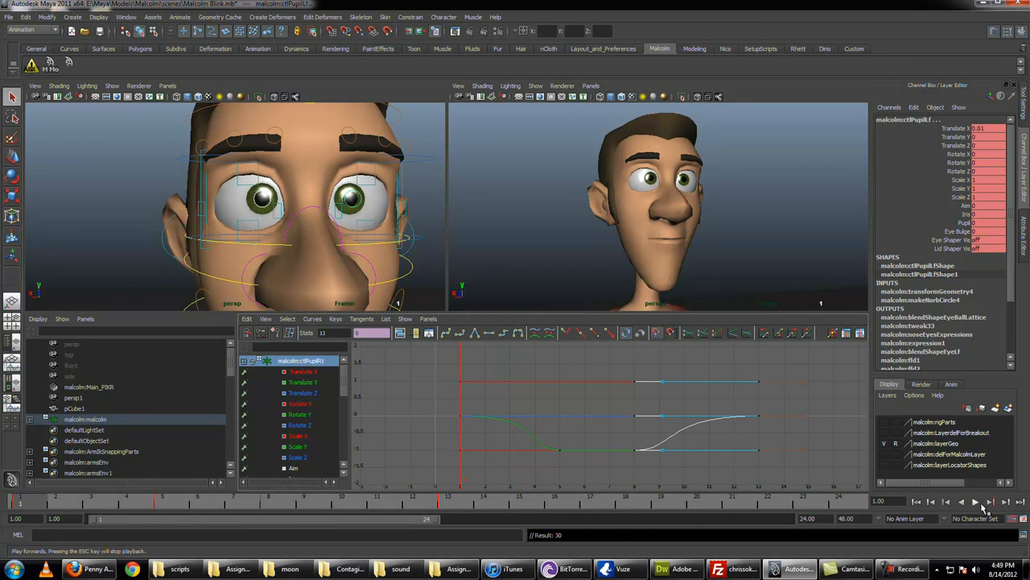
{"action": "left_click", "coordinate": [977, 502]}
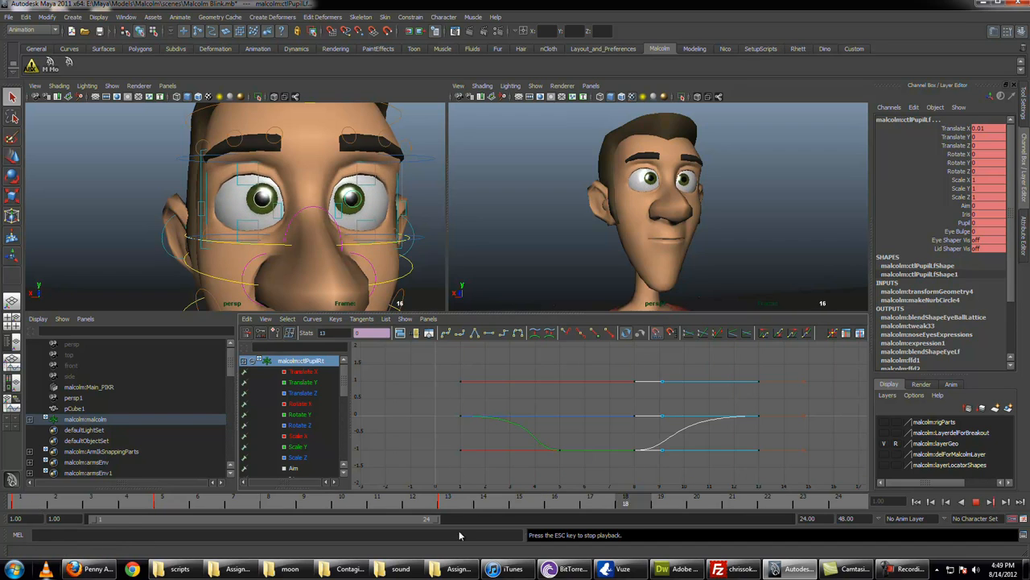
{"action": "key", "text": "Escape"}
Step: Hold the pupil controls' starting pose by keying the frame 1 values at frame 3
{"action": "left_click_drag", "start_coordinate": [24, 506], "coordinate": [59, 495]}
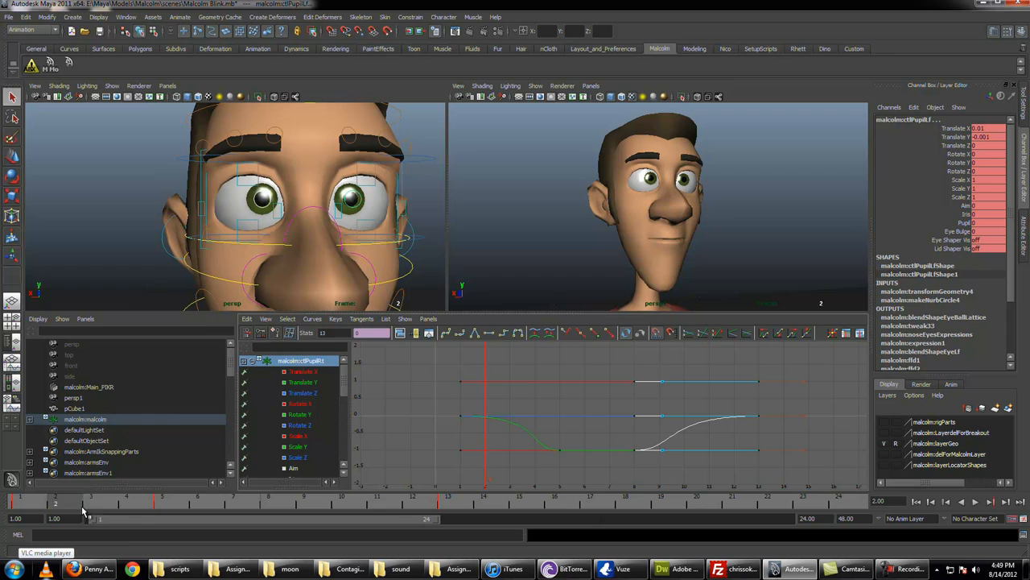
{"action": "left_click", "coordinate": [83, 507]}
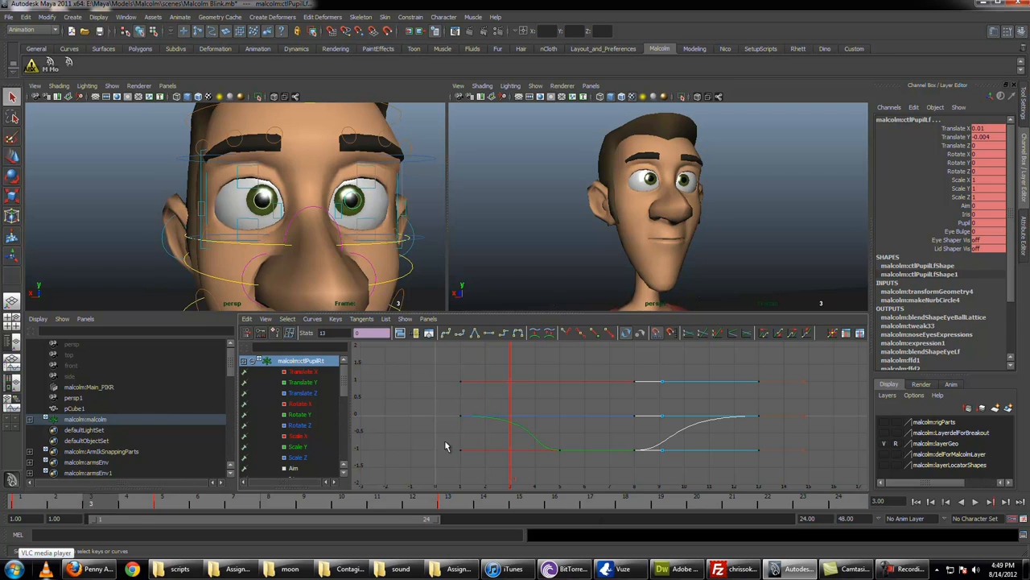
{"action": "left_click_drag", "start_coordinate": [473, 471], "coordinate": [478, 468]}
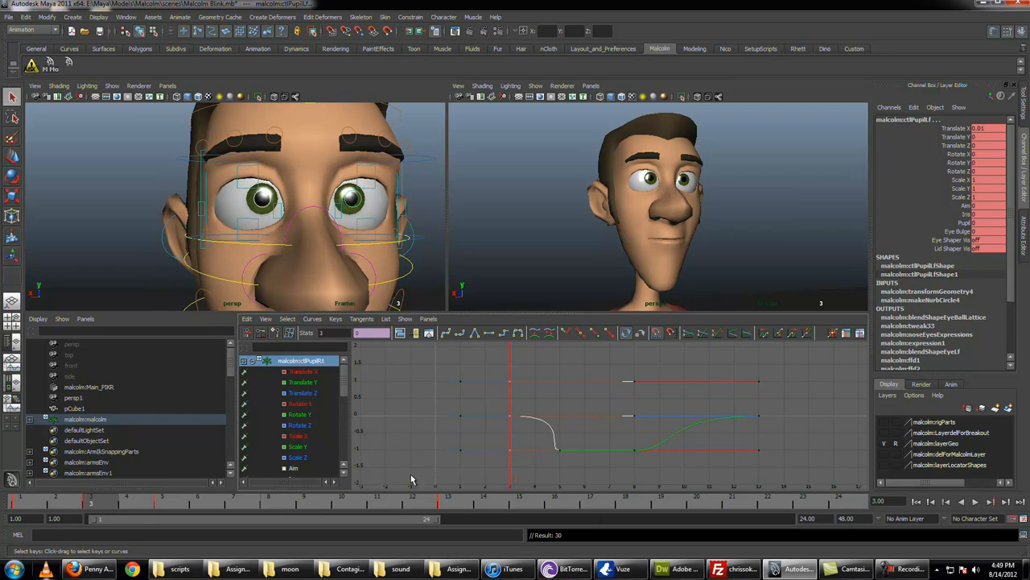
Step: Lengthen the outgoing tangents of the pupil controls' keys at frame 3 past frame 5 and play back the blink
{"action": "left_click_drag", "start_coordinate": [516, 362], "coordinate": [519, 471]}
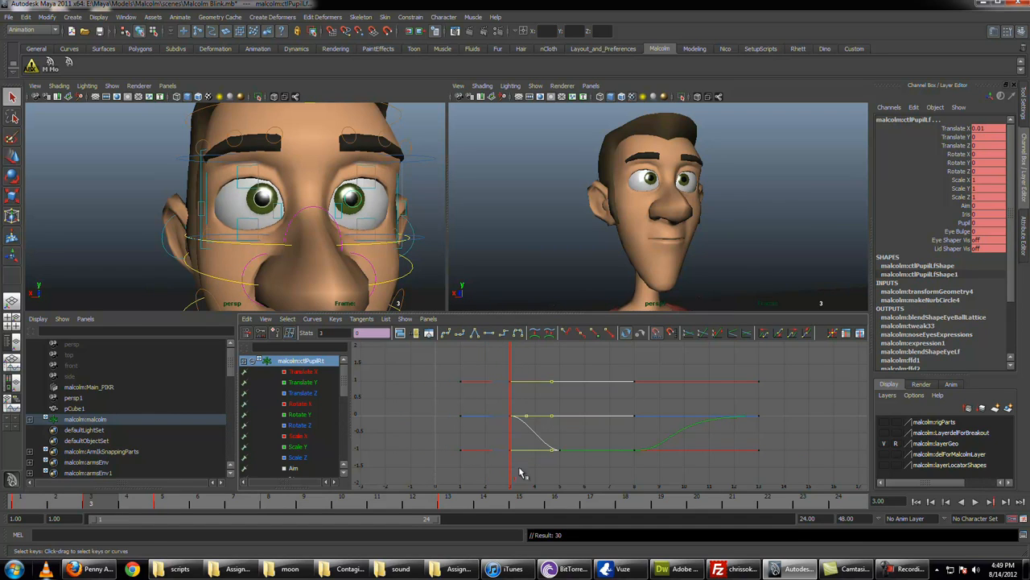
{"action": "key", "text": "w"}
{"action": "mouse_move", "coordinate": [35, 499]}
{"action": "left_mouse_down"}
{"action": "mouse_move", "coordinate": [462, 520]}
{"action": "mouse_move", "coordinate": [53, 499]}
{"action": "left_mouse_up"}
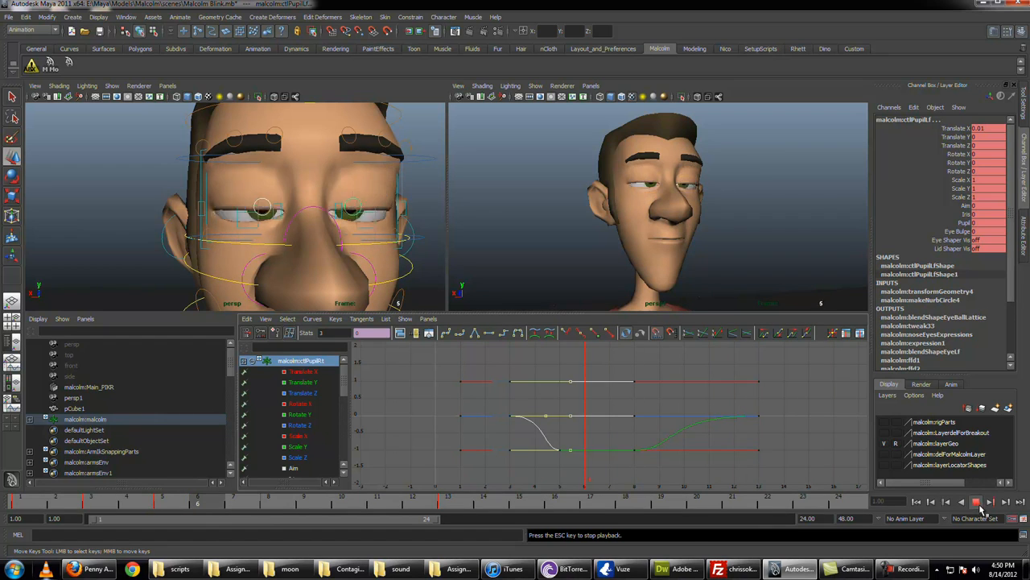
{"action": "left_click", "coordinate": [32, 503]}
{"action": "left_click_drag", "start_coordinate": [31, 501], "coordinate": [136, 507]}
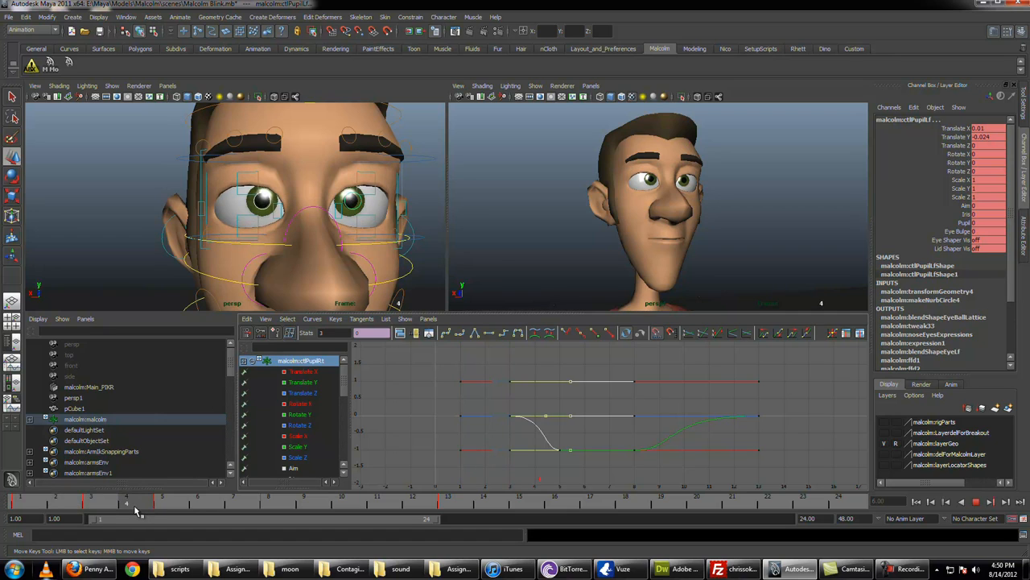
Step: Select both eye controls, squash them to Scale Y 0.815 at frame 7 and set a key
{"action": "key", "text": "q"}
{"action": "left_click", "coordinate": [201, 190]}
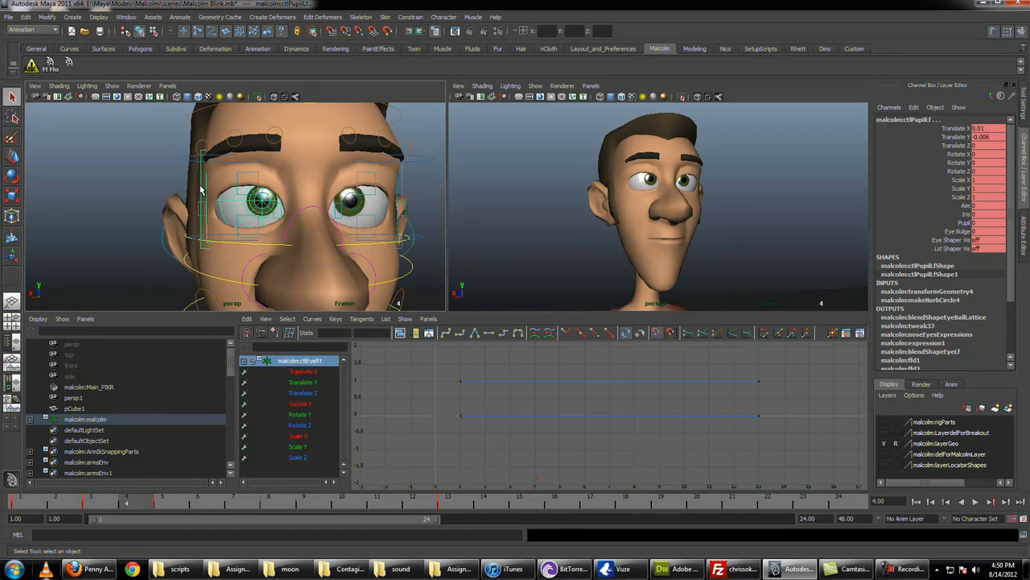
{"action": "left_click_drag", "start_coordinate": [150, 503], "coordinate": [254, 506]}
{"action": "left_click", "coordinate": [402, 193], "text": "shift"}
{"action": "key", "text": "r"}
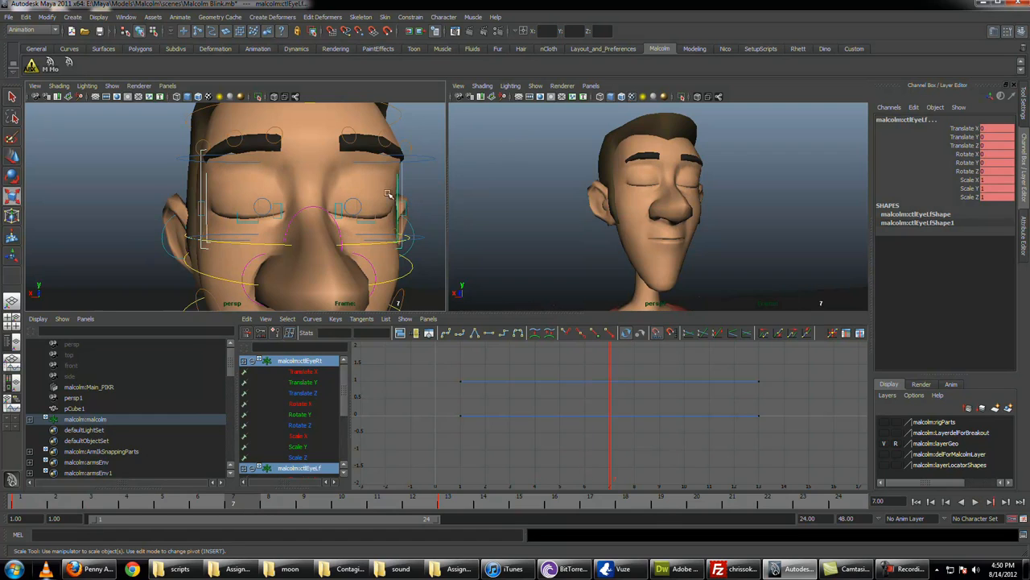
{"action": "left_click_drag", "start_coordinate": [333, 141], "coordinate": [341, 156]}
{"action": "key", "text": "s"}
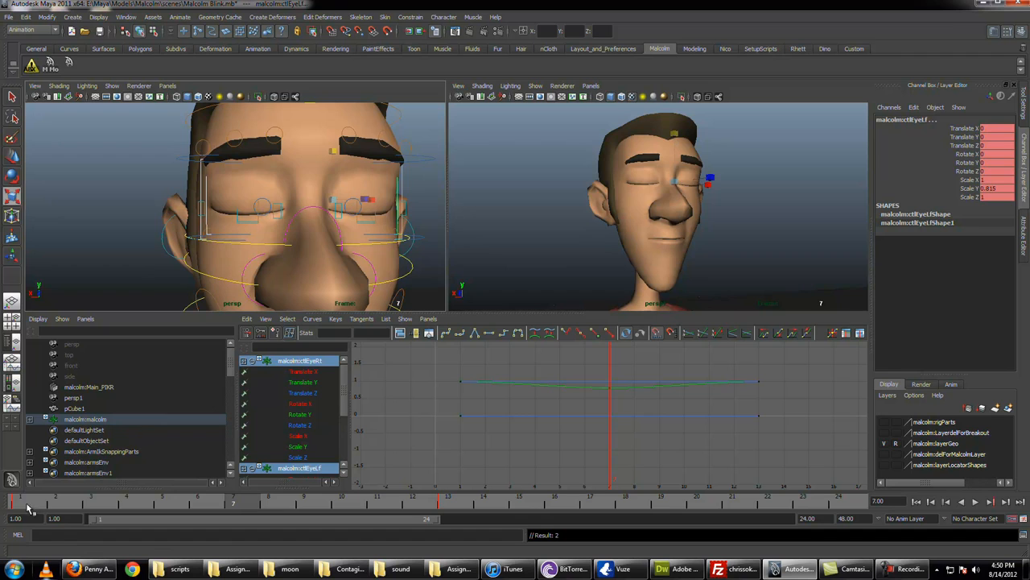
Step: Play back the squash, and move the eye controls' squash keys one frame earlier to frame 6
{"action": "key", "text": "alt+v"}
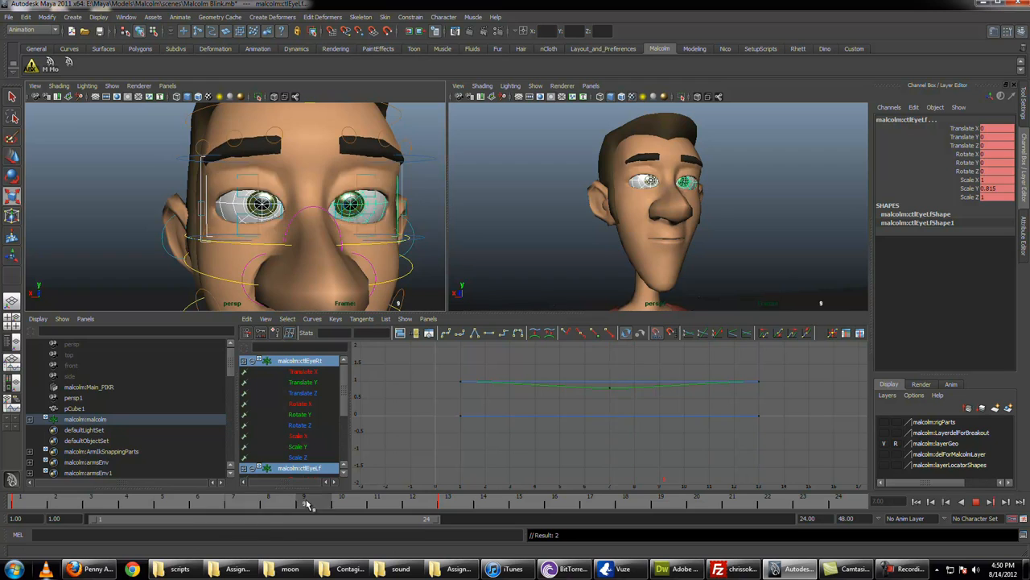
{"action": "left_click_drag", "start_coordinate": [306, 504], "coordinate": [237, 505]}
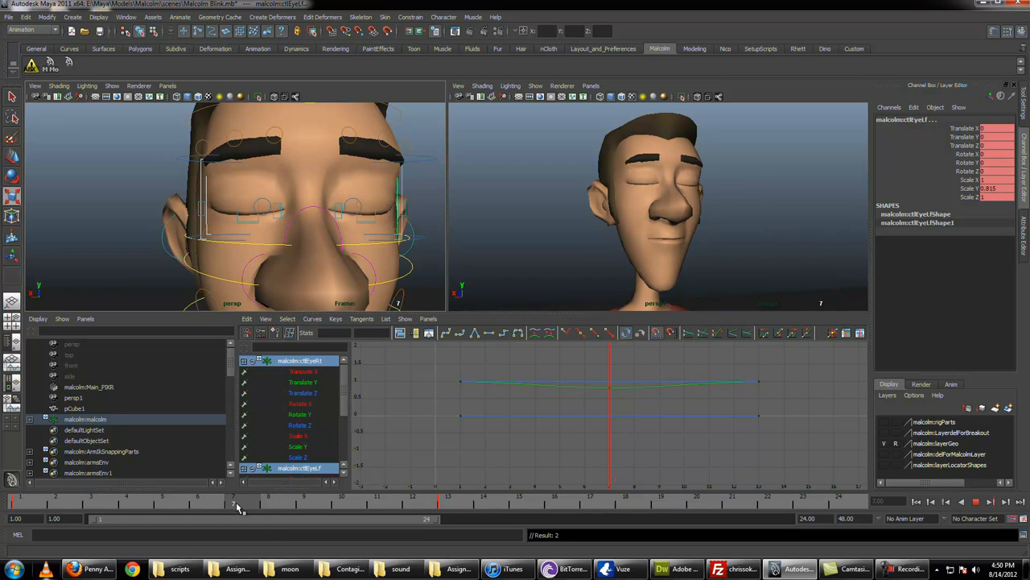
{"action": "left_click_drag", "start_coordinate": [260, 505], "coordinate": [246, 505]}
{"action": "key", "text": "q"}
{"action": "left_click_drag", "start_coordinate": [593, 370], "coordinate": [619, 409]}
{"action": "key", "text": "w"}
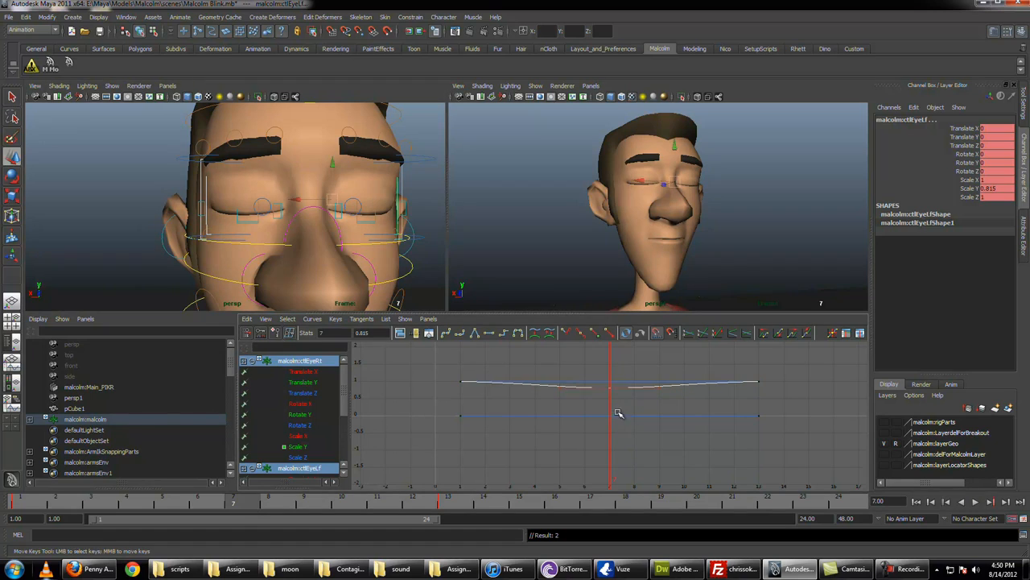
{"action": "middle_click_drag", "start_coordinate": [619, 414], "coordinate": [592, 413], "text": "shift"}
{"action": "key", "text": "q"}
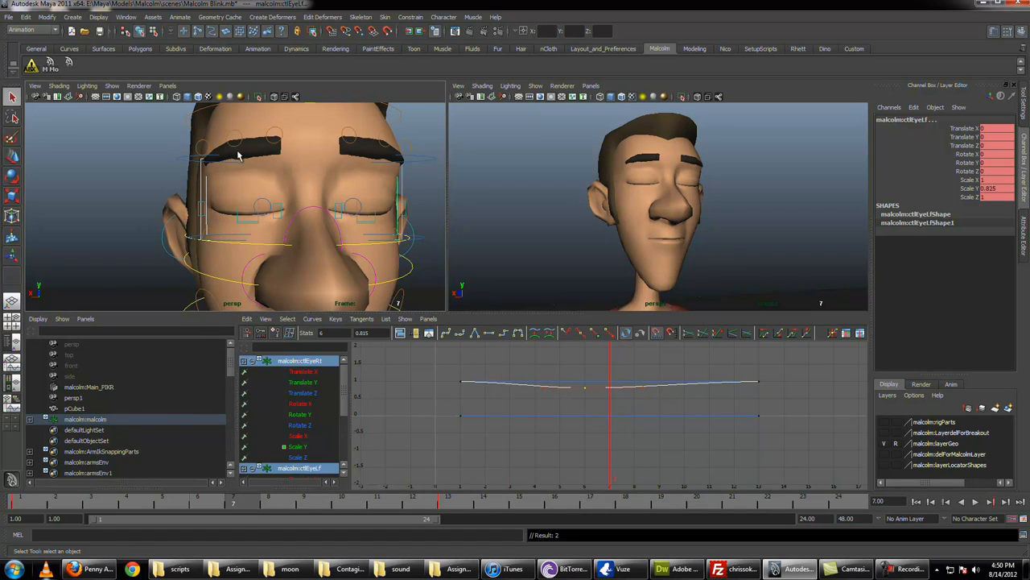
Step: Select both upper eye shaper controls and lower them to Translate Y -0.027
{"action": "left_click", "coordinate": [240, 165]}
{"action": "left_click", "coordinate": [371, 163], "text": "shift"}
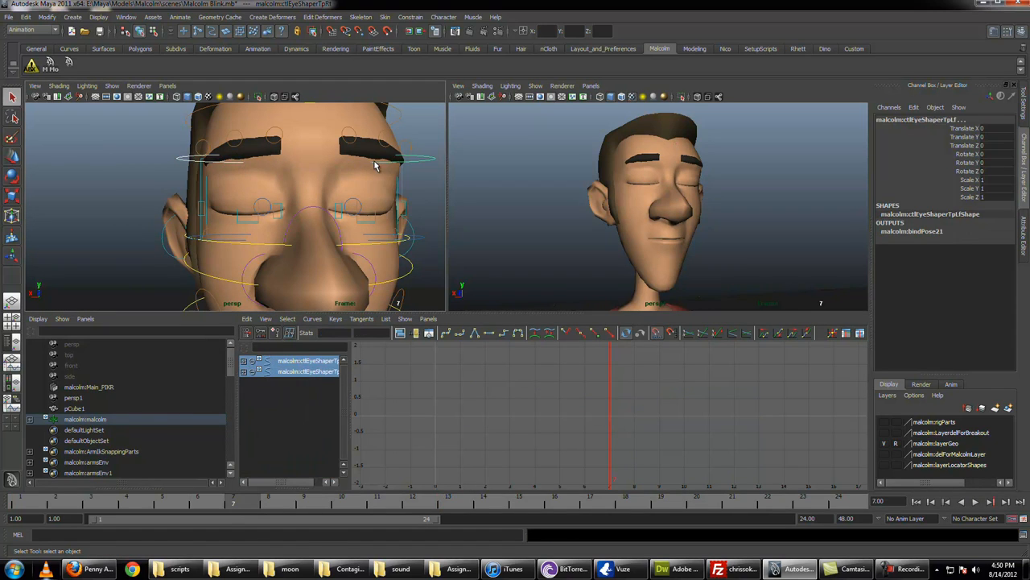
{"action": "key", "text": "w"}
{"action": "left_click_drag", "start_coordinate": [366, 142], "coordinate": [366, 151]}
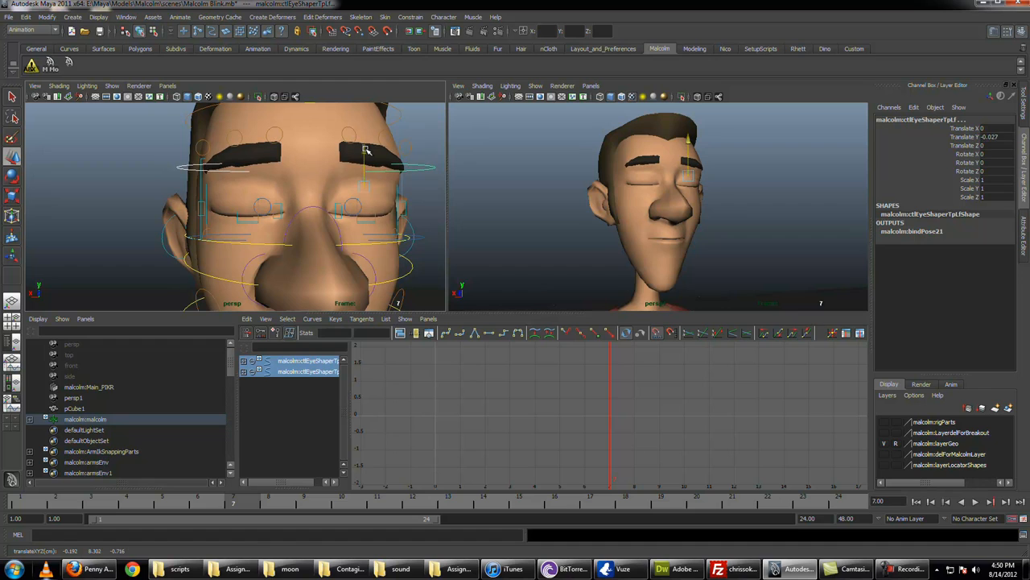
Step: Select all six brow controls and lower them to Translate Y -0.112 at frame 8
{"action": "key", "text": "alt+period"}
{"action": "key", "text": "q"}
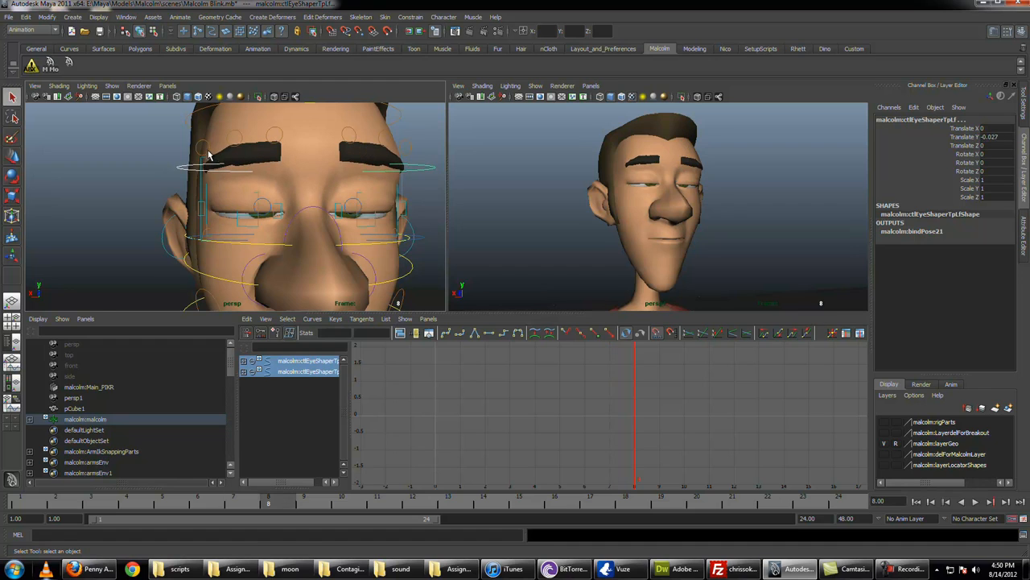
{"action": "left_click", "coordinate": [208, 153]}
{"action": "left_click", "coordinate": [238, 146], "text": "shift"}
{"action": "left_click", "coordinate": [276, 143], "text": "shift"}
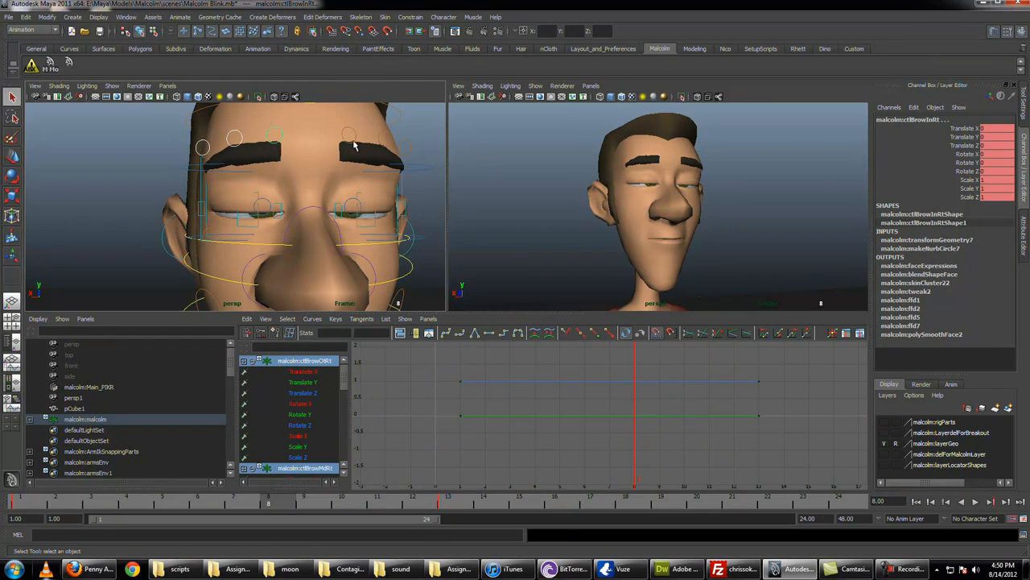
{"action": "left_click", "coordinate": [349, 135], "text": "shift"}
{"action": "left_click", "coordinate": [385, 139], "text": "shift"}
{"action": "left_click", "coordinate": [407, 147], "text": "shift"}
{"action": "key", "text": "w"}
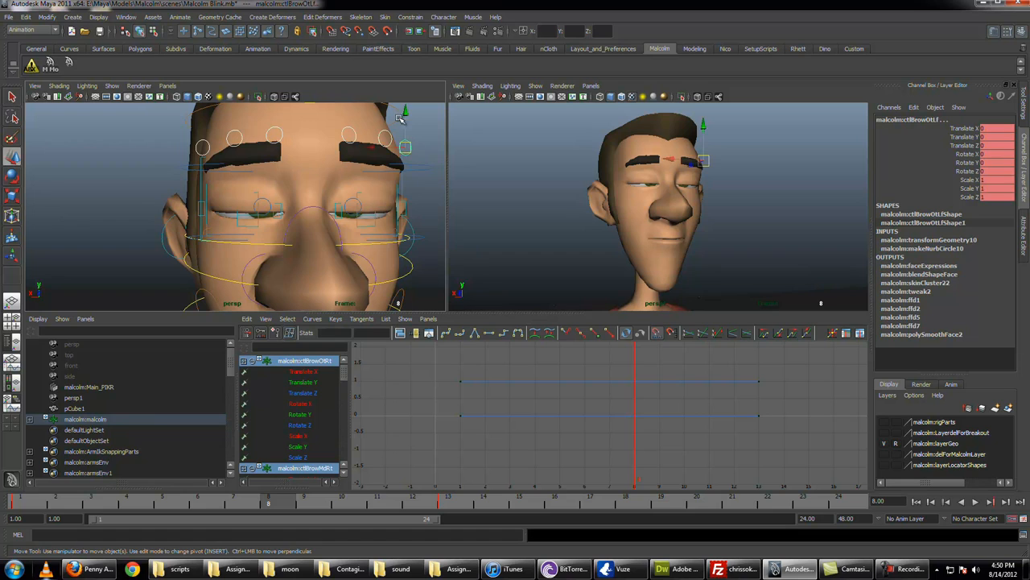
{"action": "left_click_drag", "start_coordinate": [405, 111], "coordinate": [384, 176]}
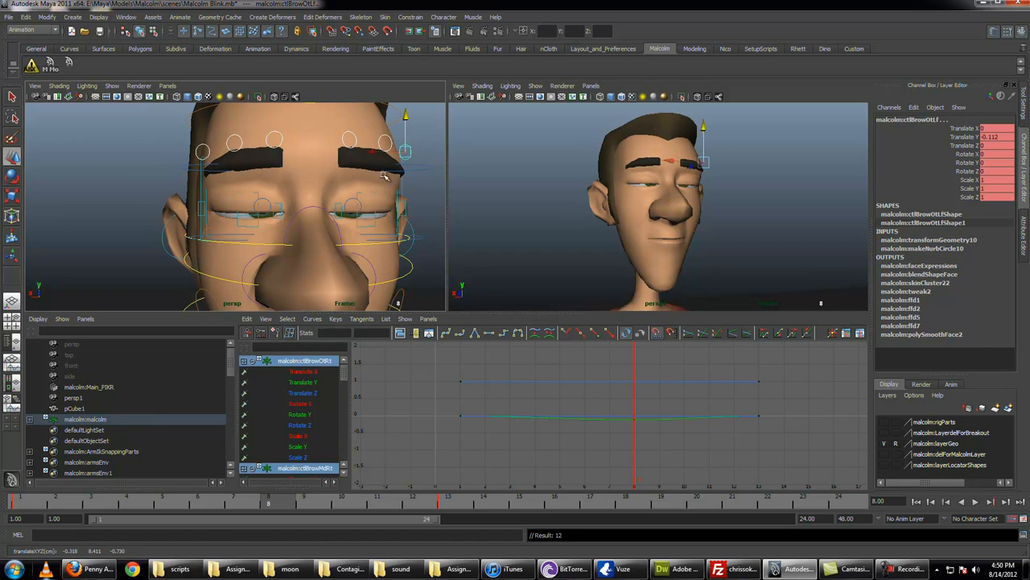
Step: Move the brow controls' lowered keys three frames earlier to frame 5 and play back the blink
{"action": "left_click_drag", "start_coordinate": [28, 500], "coordinate": [162, 501]}
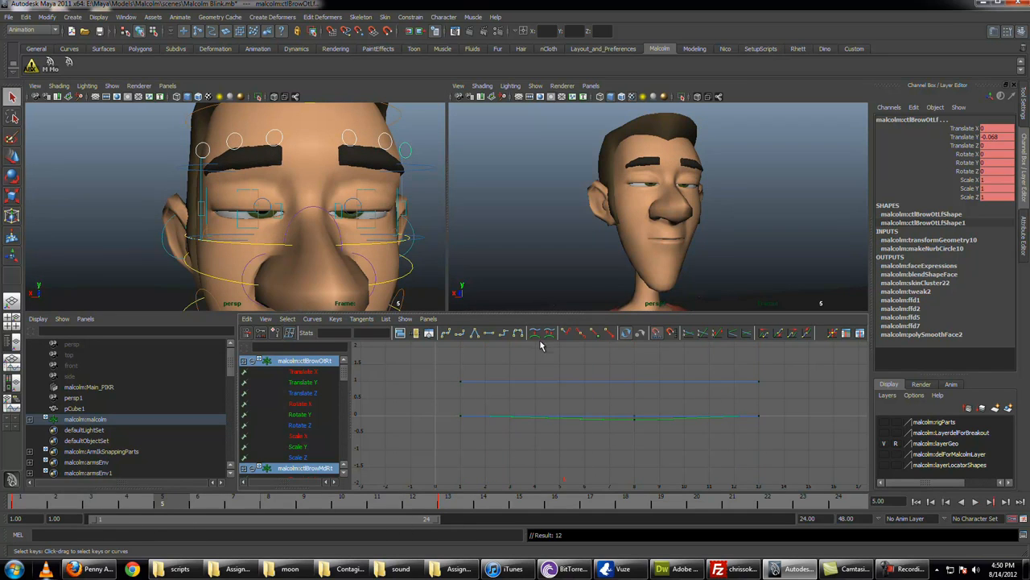
{"action": "left_click_drag", "start_coordinate": [651, 428], "coordinate": [652, 428]}
{"action": "key", "text": "w"}
{"action": "middle_click_drag", "start_coordinate": [610, 423], "coordinate": [542, 424], "text": "shift"}
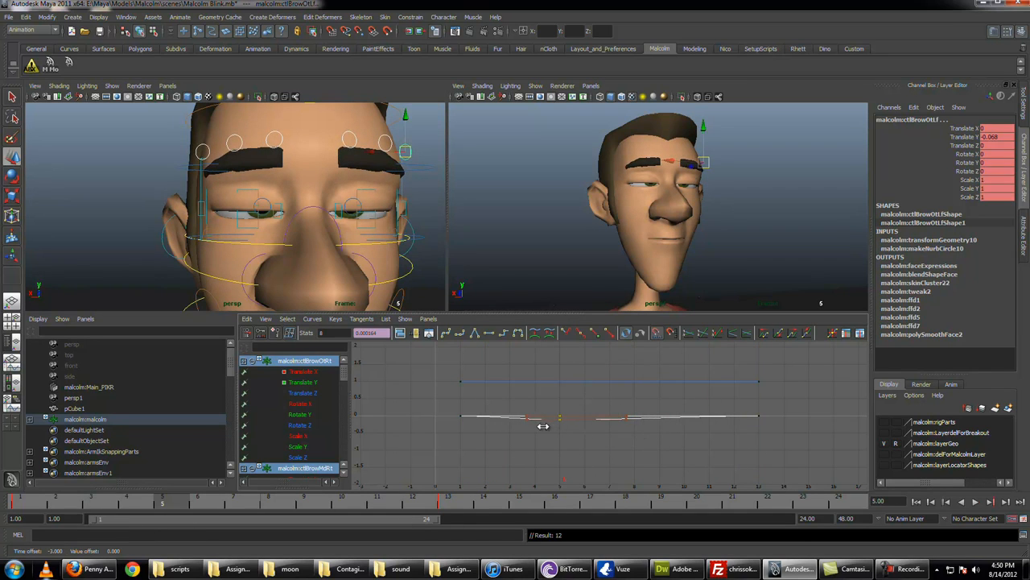
{"action": "key", "text": "q"}
{"action": "key", "text": "alt+v"}
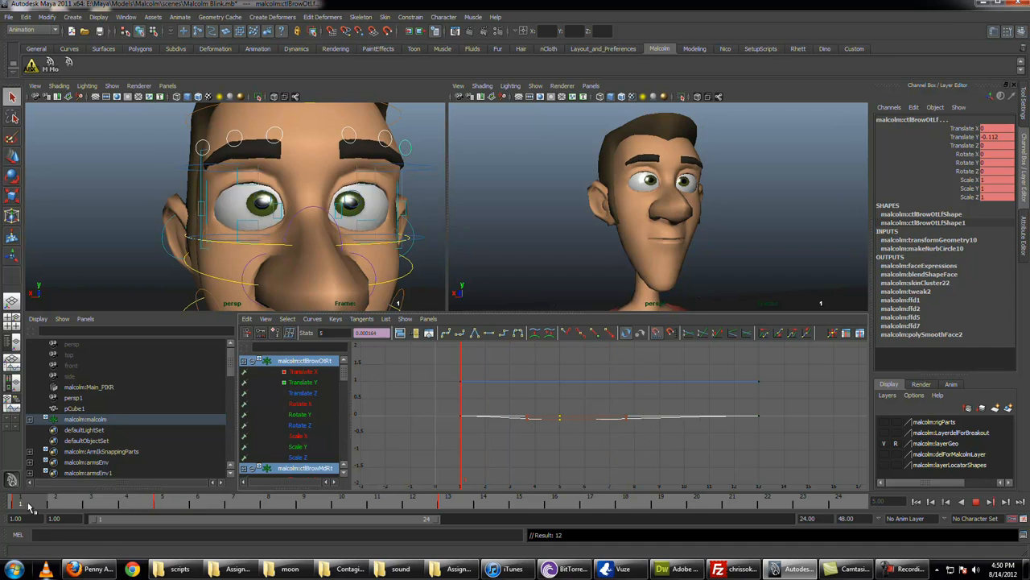
{"action": "key", "text": "alt+v"}
{"action": "key", "text": "alt+v"}
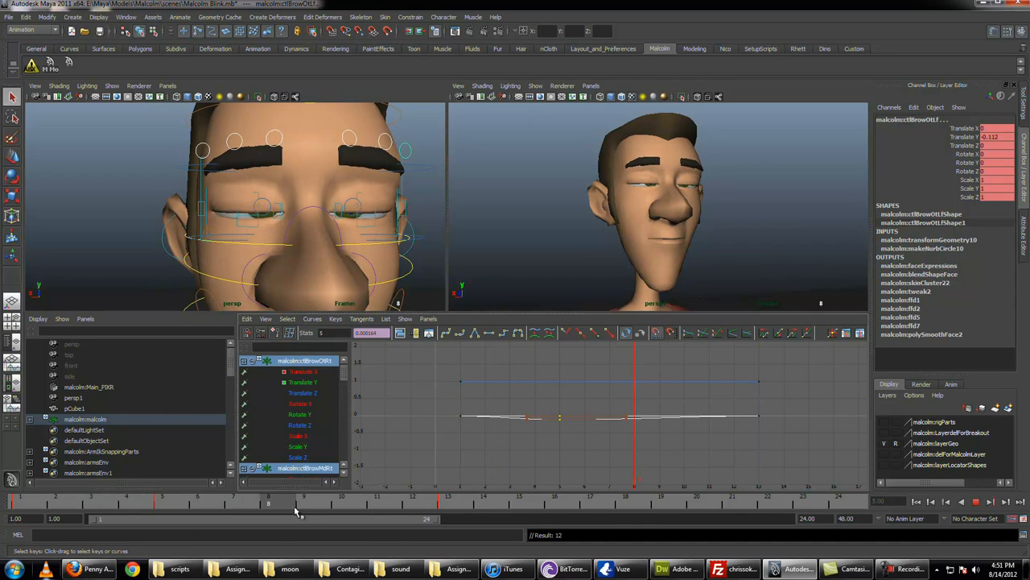
{"action": "key", "text": "alt+v"}
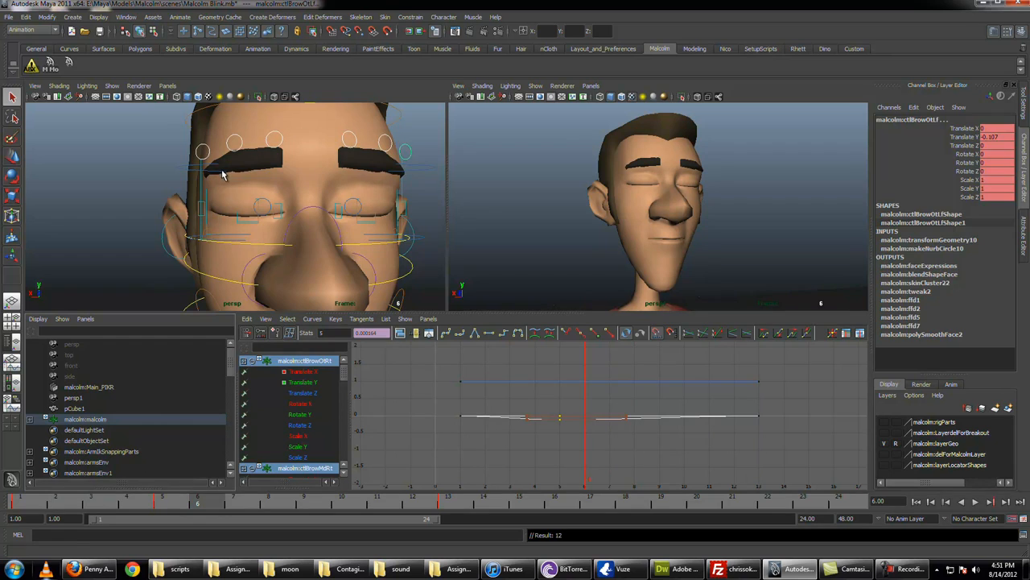
Step: Key both upper eye shaper controls at frames 6 and 1, and set their Translate Y to 0 at frame 13
{"action": "left_click", "coordinate": [424, 170]}
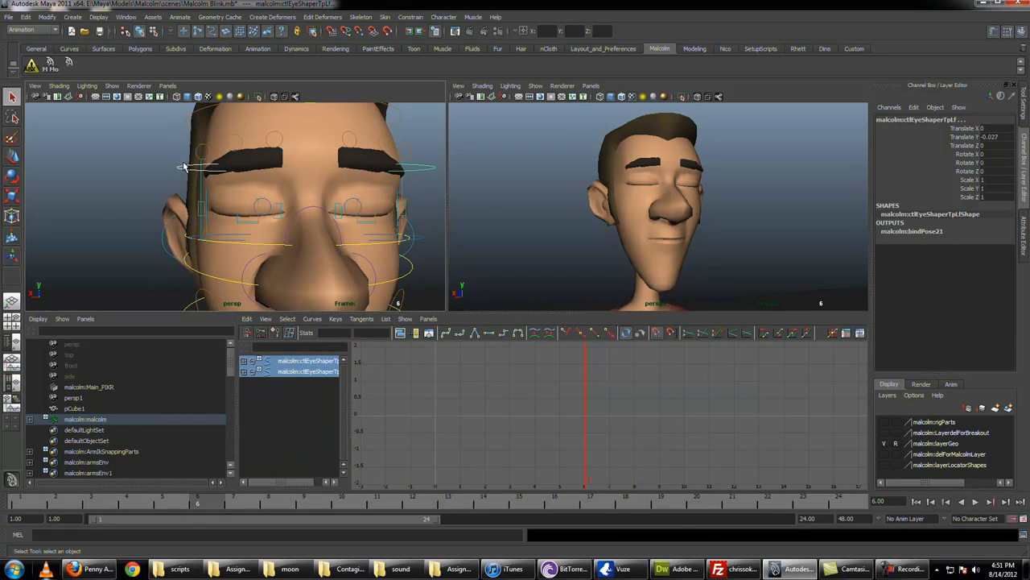
{"action": "key", "text": "f"}
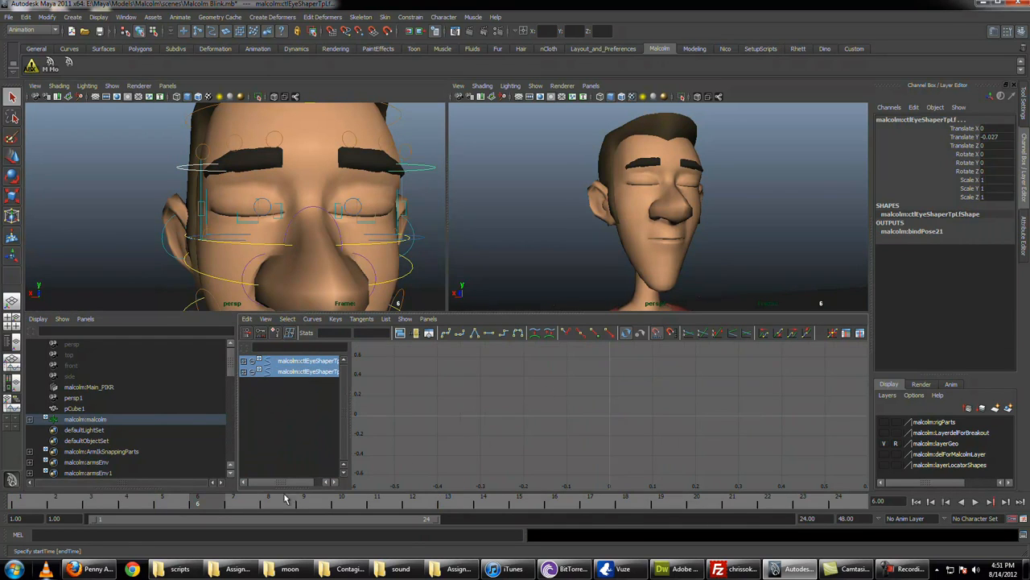
{"action": "key", "text": "s"}
{"action": "left_click", "coordinate": [30, 504]}
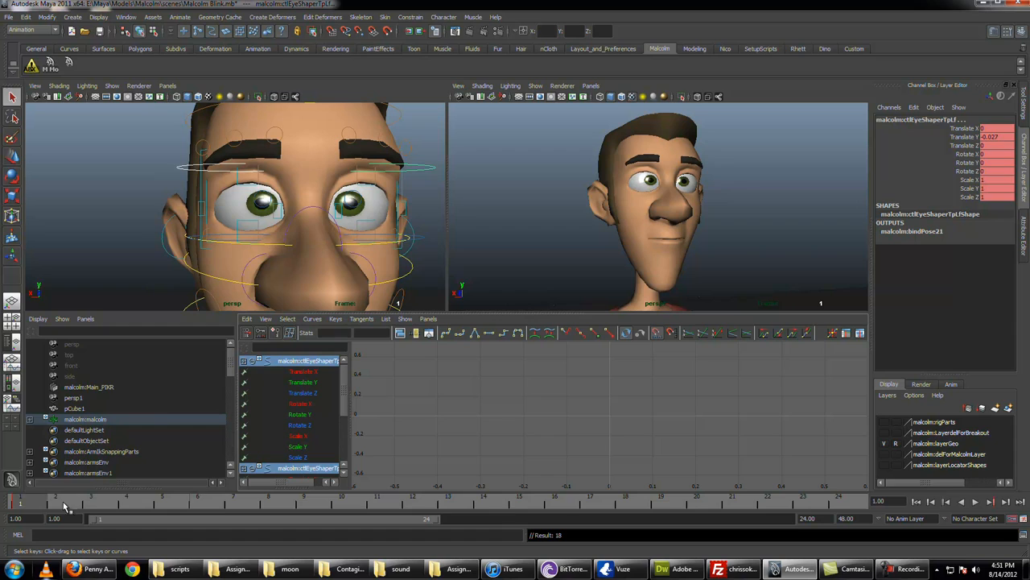
{"action": "left_click", "coordinate": [466, 505]}
{"action": "type", "text": "0"}
{"action": "key", "text": "Return"}
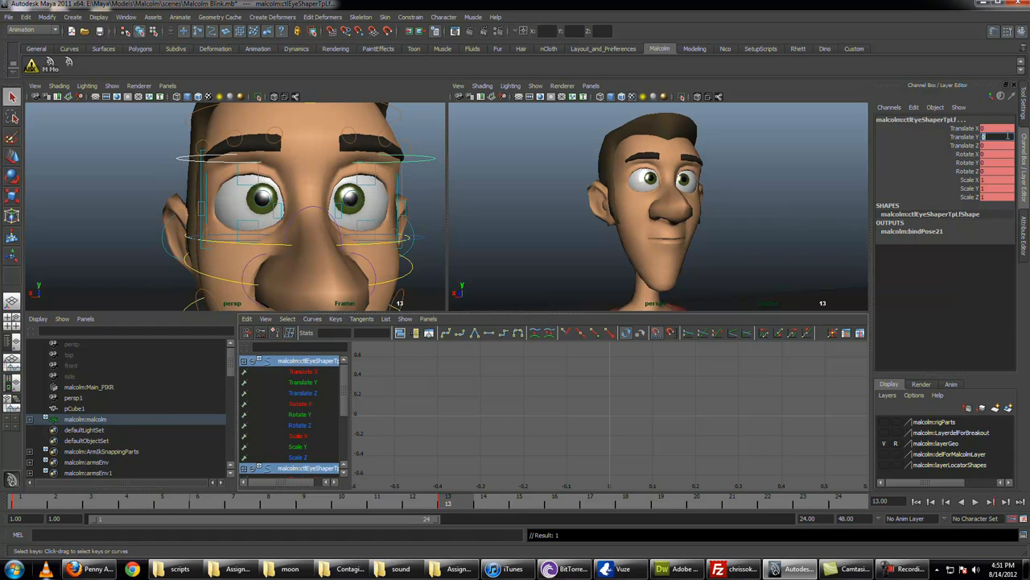
Step: Isolate the upper eye shapers' Translate Y curves and set their keys at frames 1 and 6 to 0
{"action": "key", "text": "a"}
{"action": "right_click_drag", "start_coordinate": [598, 389], "coordinate": [530, 381], "text": "alt"}
{"action": "left_click_drag", "start_coordinate": [530, 382], "coordinate": [697, 452]}
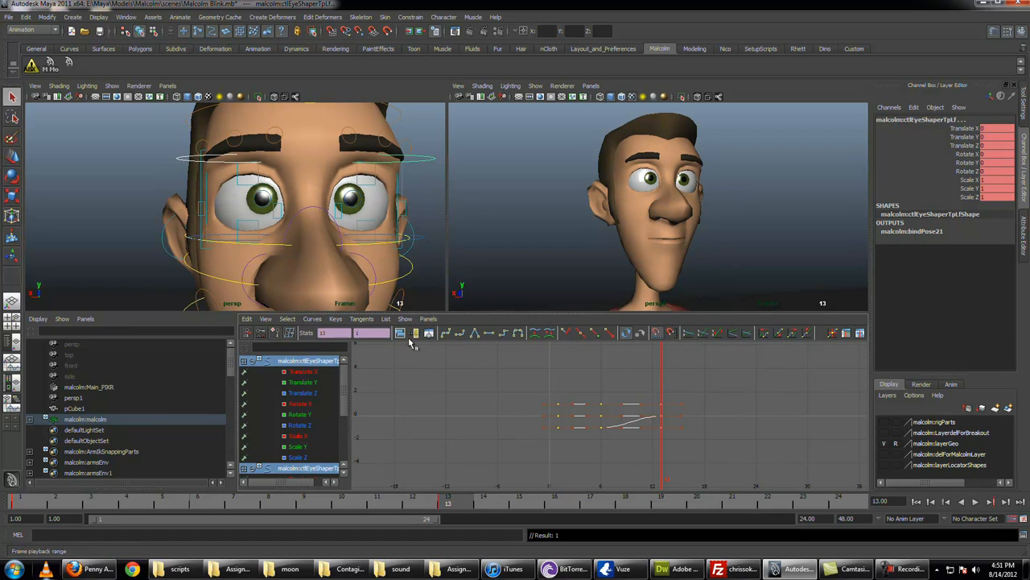
{"action": "left_click", "coordinate": [306, 384]}
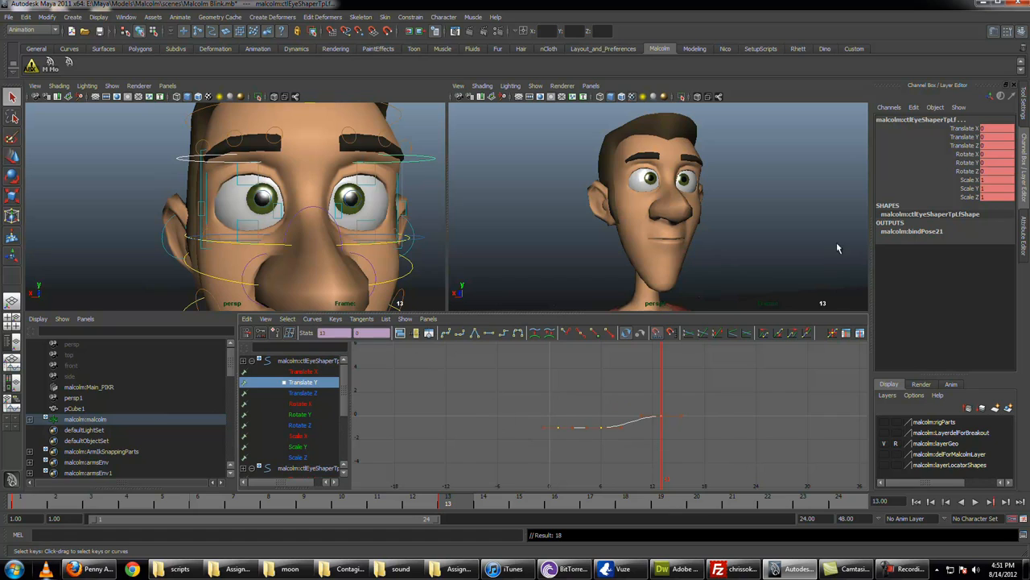
{"action": "scroll", "coordinate": [326, 414], "scroll_direction": "down", "scroll_amount": 3}
{"action": "left_click", "coordinate": [319, 403]}
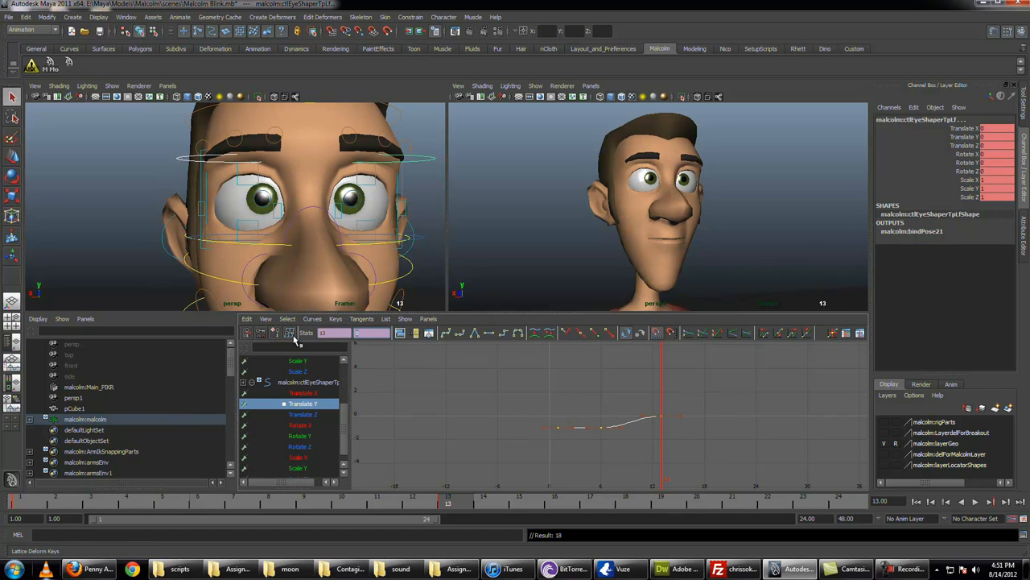
{"action": "left_click_drag", "start_coordinate": [473, 418], "coordinate": [607, 448]}
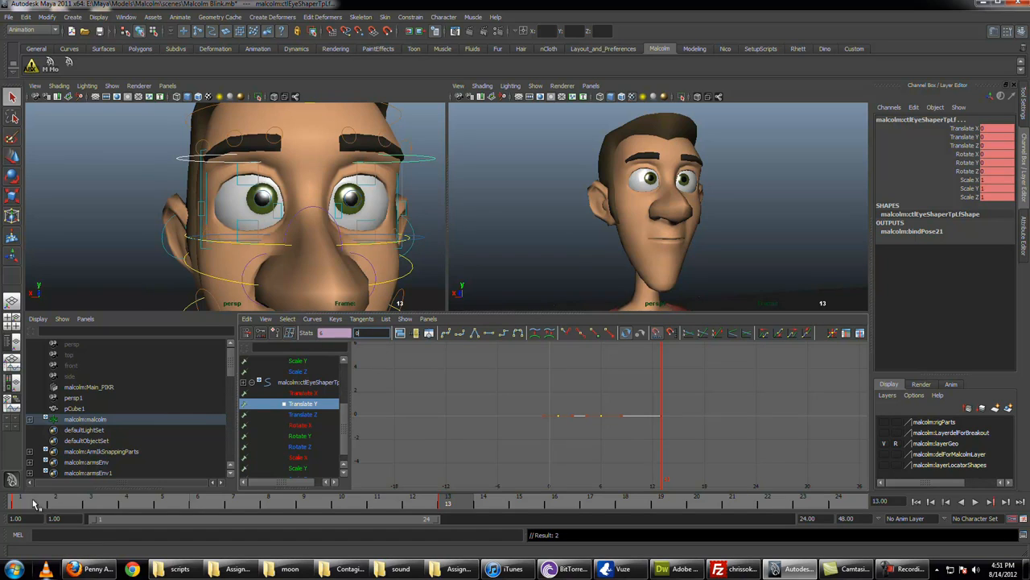
Step: Lower both upper eye shaper controls to Translate Y -0.01 at frame 6 and play back the blink
{"action": "left_click_drag", "start_coordinate": [35, 503], "coordinate": [216, 503]}
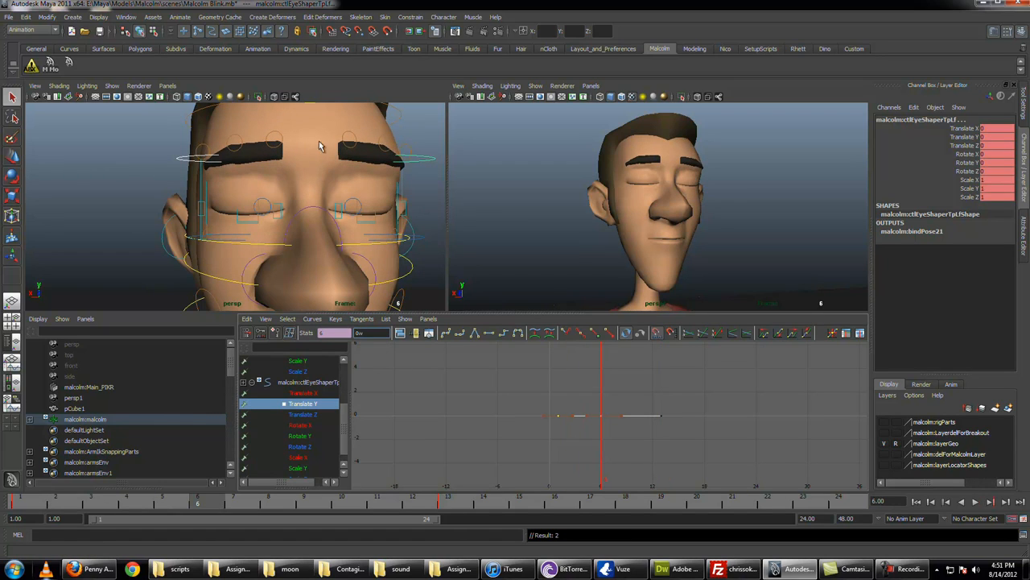
{"action": "left_click_drag", "start_coordinate": [329, 191], "coordinate": [322, 199], "text": "alt"}
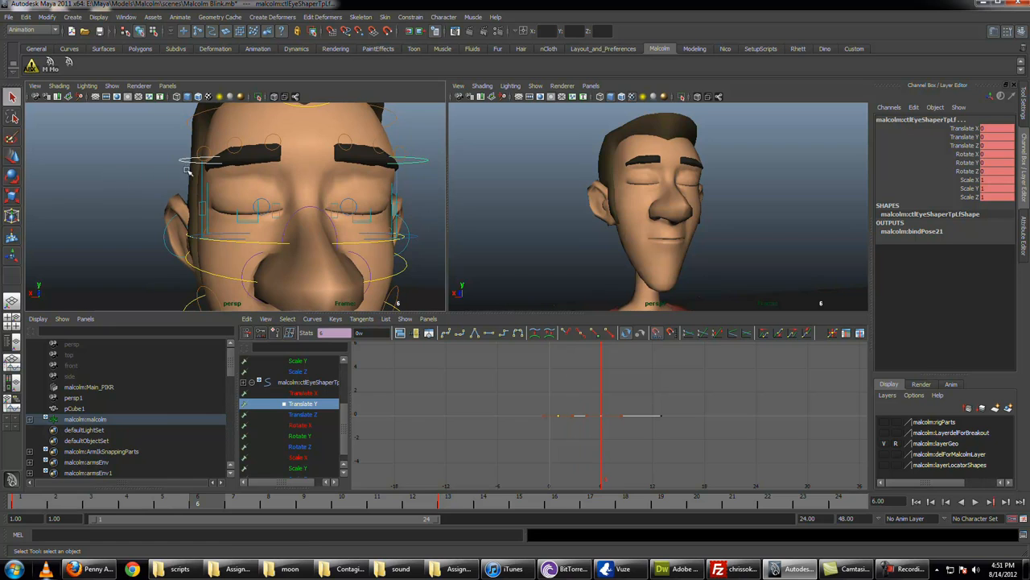
{"action": "key", "text": "w"}
{"action": "left_click_drag", "start_coordinate": [360, 142], "coordinate": [360, 145]}
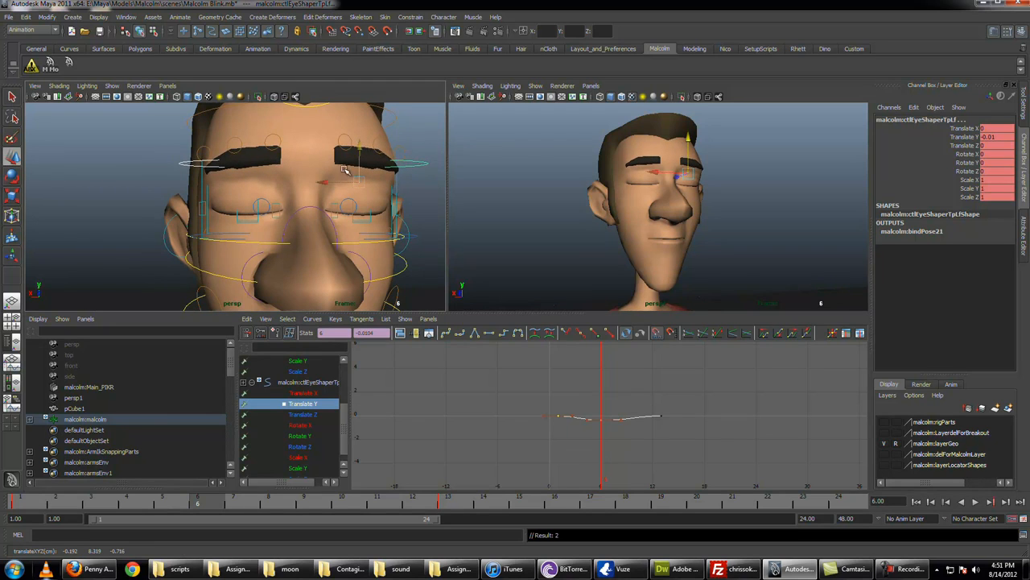
{"action": "key", "text": "alt+v"}
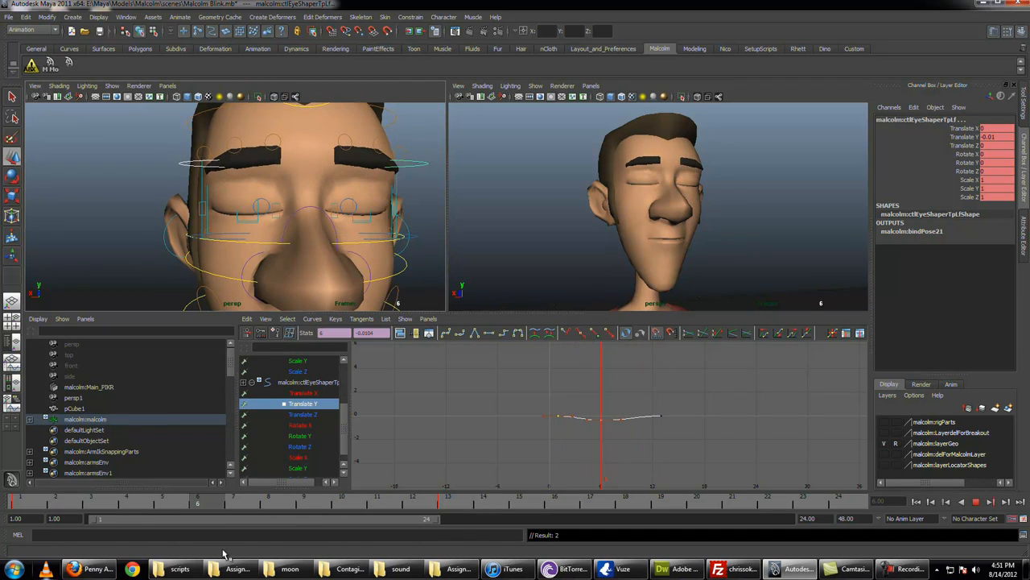
{"action": "key", "text": "alt+v"}
Step: Select both middle brow controls and move their lowered keys one frame forward to frame 6
{"action": "key", "text": "q"}
{"action": "left_click", "coordinate": [240, 151]}
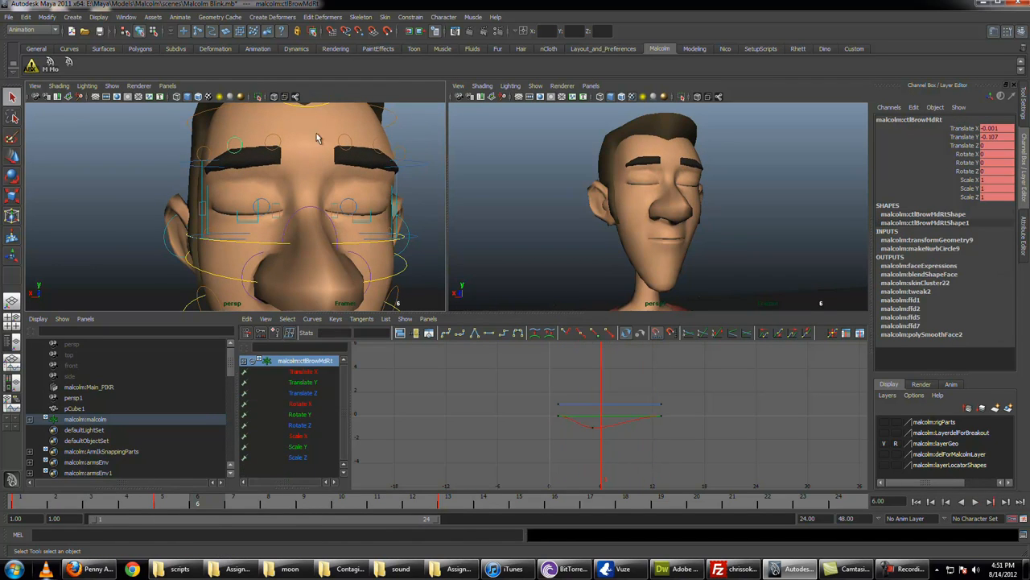
{"action": "left_click", "coordinate": [383, 140], "text": "shift"}
{"action": "scroll", "coordinate": [610, 415], "scroll_direction": "up", "scroll_amount": 3}
{"action": "key", "text": "w"}
{"action": "left_click_drag", "start_coordinate": [577, 428], "coordinate": [589, 440]}
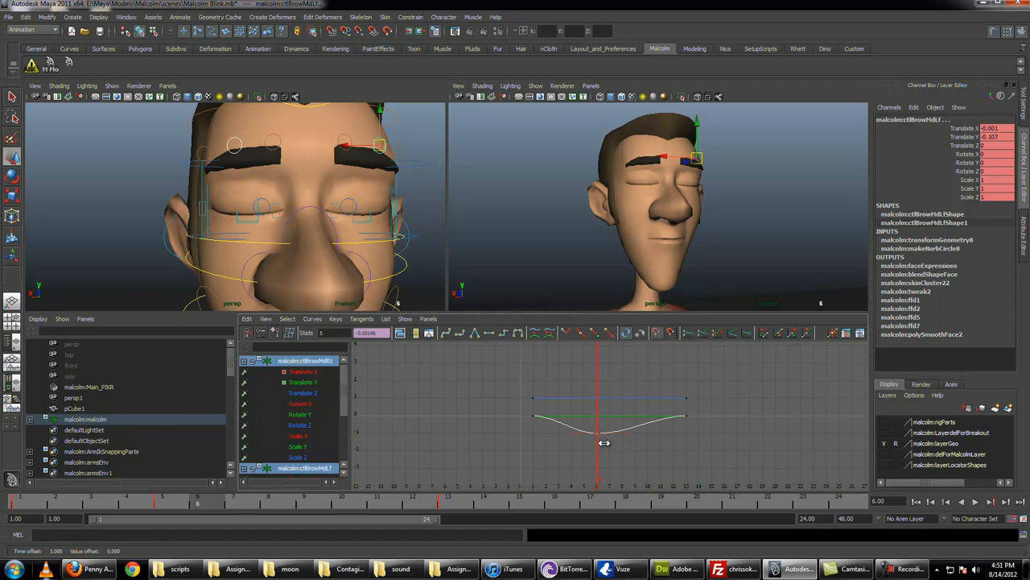
Step: Move both inner brow controls' lowered keys to frame 7 and lower the controls to Translate Y -0.189 there
{"action": "key", "text": "q"}
{"action": "left_click", "coordinate": [279, 144]}
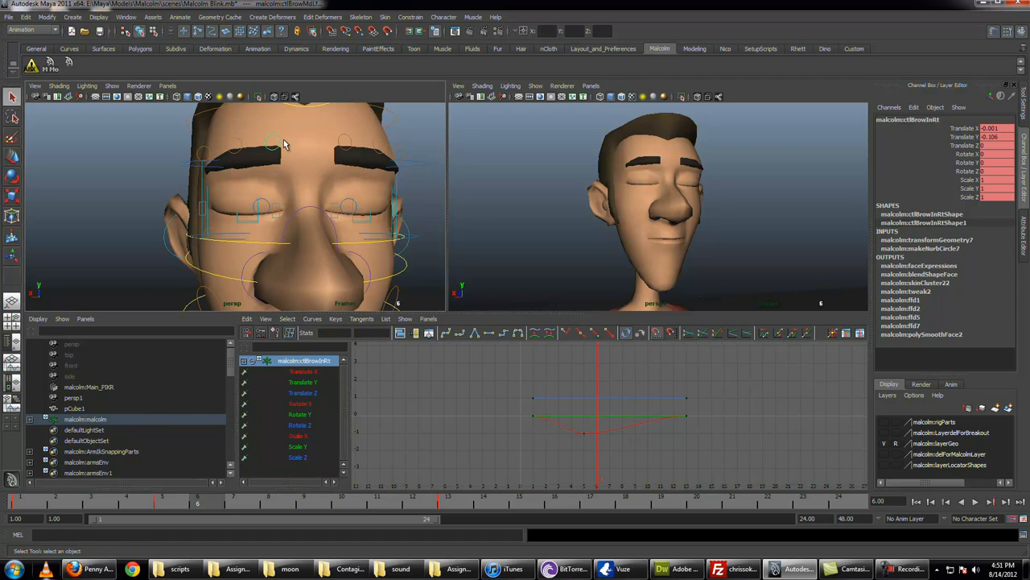
{"action": "left_click", "coordinate": [340, 146], "text": "shift"}
{"action": "key", "text": "w"}
{"action": "left_click_drag", "start_coordinate": [579, 421], "coordinate": [591, 450]}
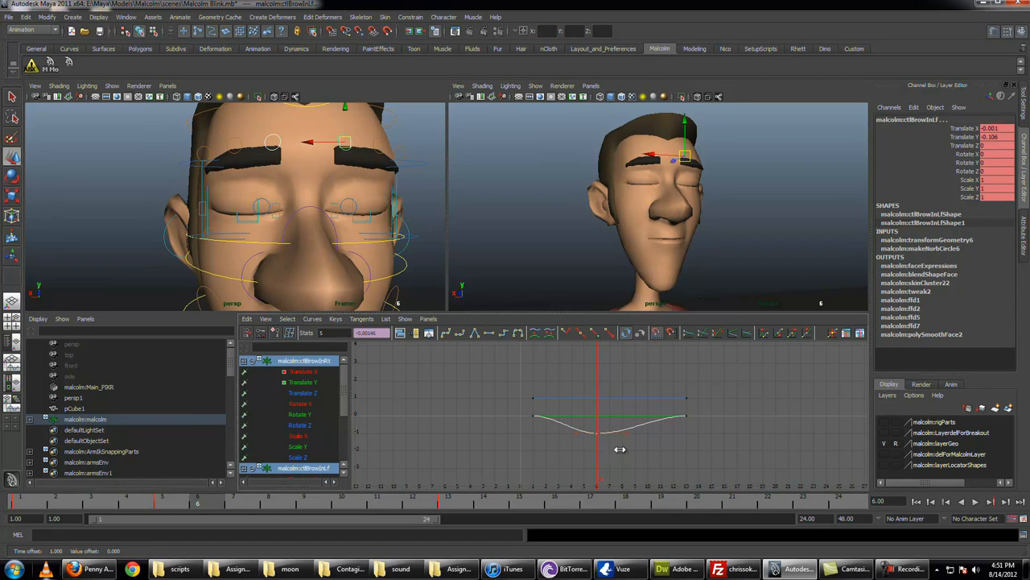
{"action": "key", "text": "q"}
{"action": "key", "text": "alt+v"}
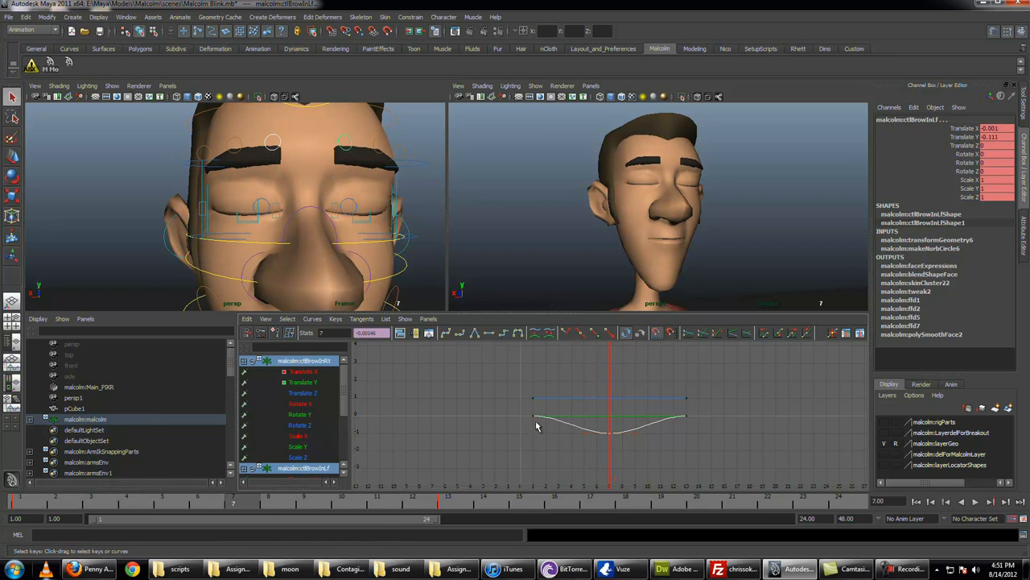
{"action": "key", "text": "w"}
{"action": "left_click_drag", "start_coordinate": [347, 117], "coordinate": [345, 119]}
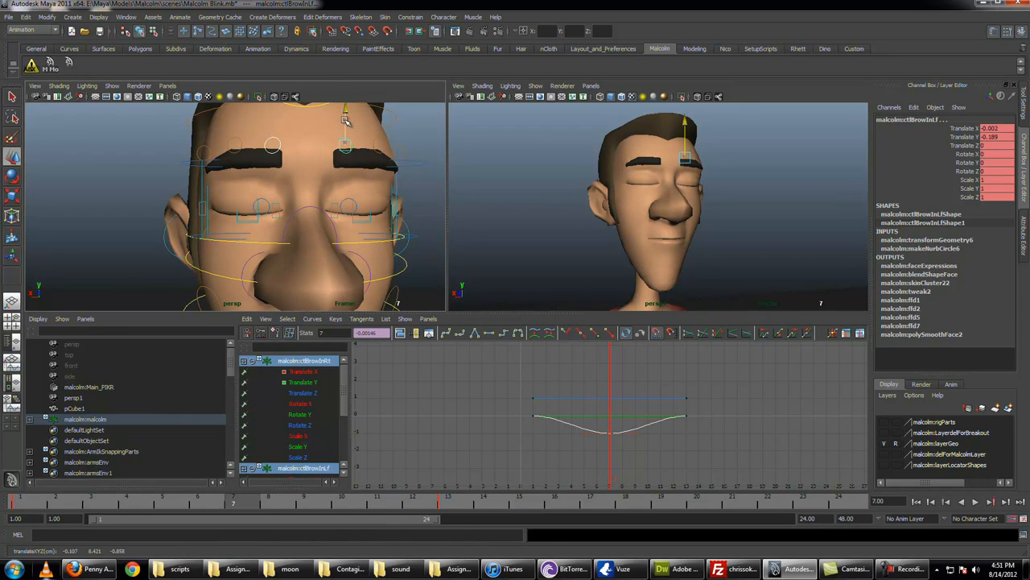
{"action": "key", "text": "q"}
Step: Lower both middle brow controls' frame 6 keys to Translate Y -0.15 and play back the blink
{"action": "left_click", "coordinate": [241, 142]}
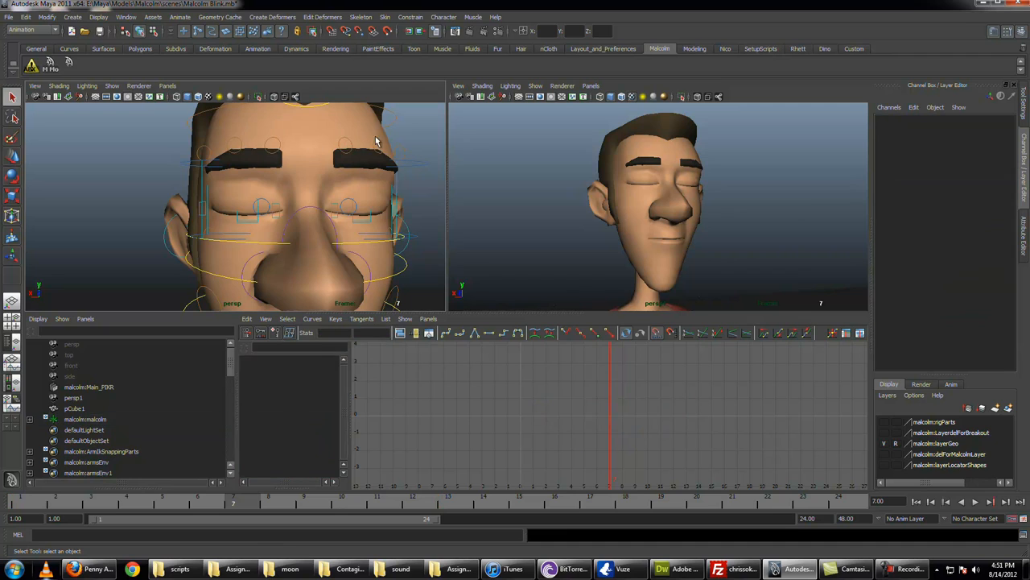
{"action": "left_click", "coordinate": [378, 140]}
{"action": "left_click", "coordinate": [242, 141], "text": "shift"}
{"action": "left_click_drag", "start_coordinate": [594, 409], "coordinate": [607, 454]}
{"action": "key", "text": "w"}
{"action": "middle_click_drag", "start_coordinate": [599, 439], "coordinate": [599, 441], "text": "shift"}
{"action": "key", "text": "q"}
{"action": "left_click_drag", "start_coordinate": [42, 500], "coordinate": [13, 567]}
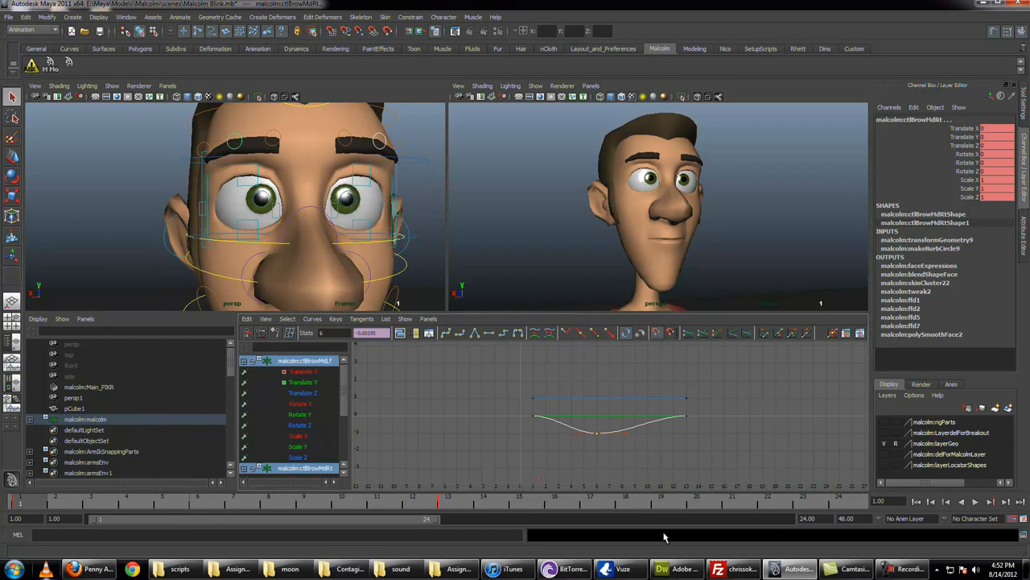
{"action": "left_click", "coordinate": [977, 502]}
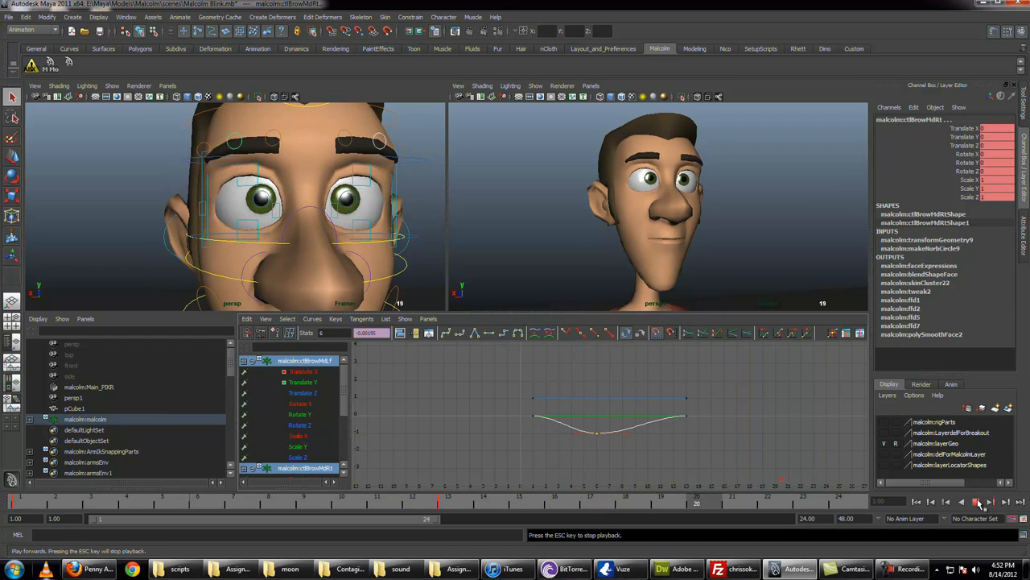
{"action": "key", "text": "Escape"}
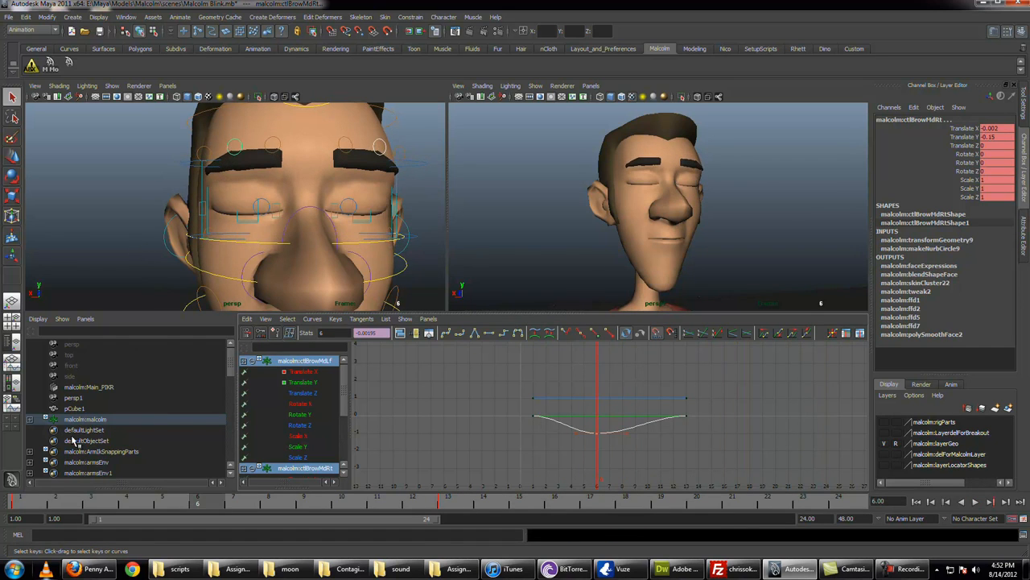
Step: Try raising both upper eye shaper controls to Translate Y 0.009 at frame 3 and play back the blink
{"action": "left_click", "coordinate": [392, 167]}
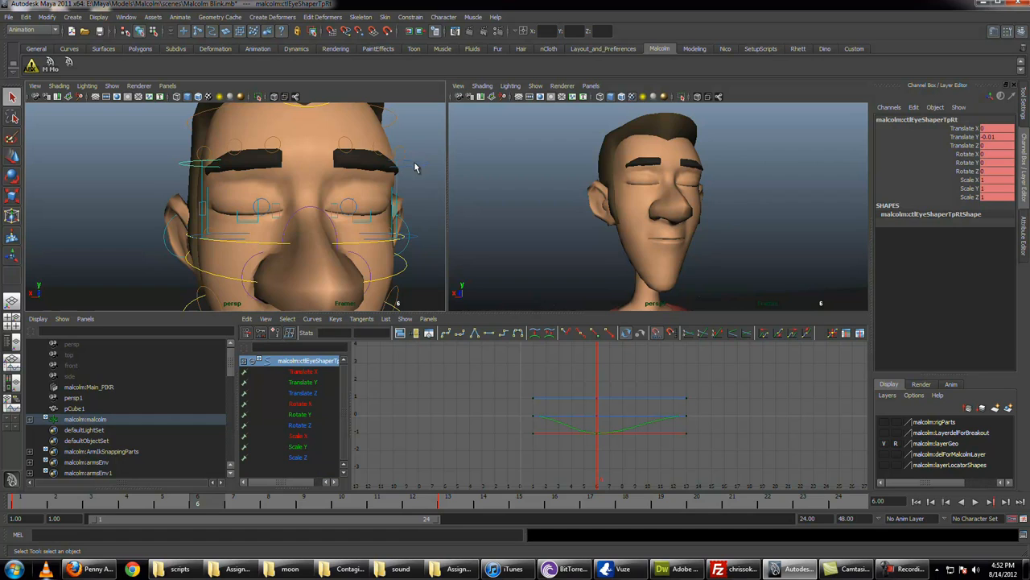
{"action": "left_click", "coordinate": [418, 172], "text": "shift"}
{"action": "key", "text": "alt+v"}
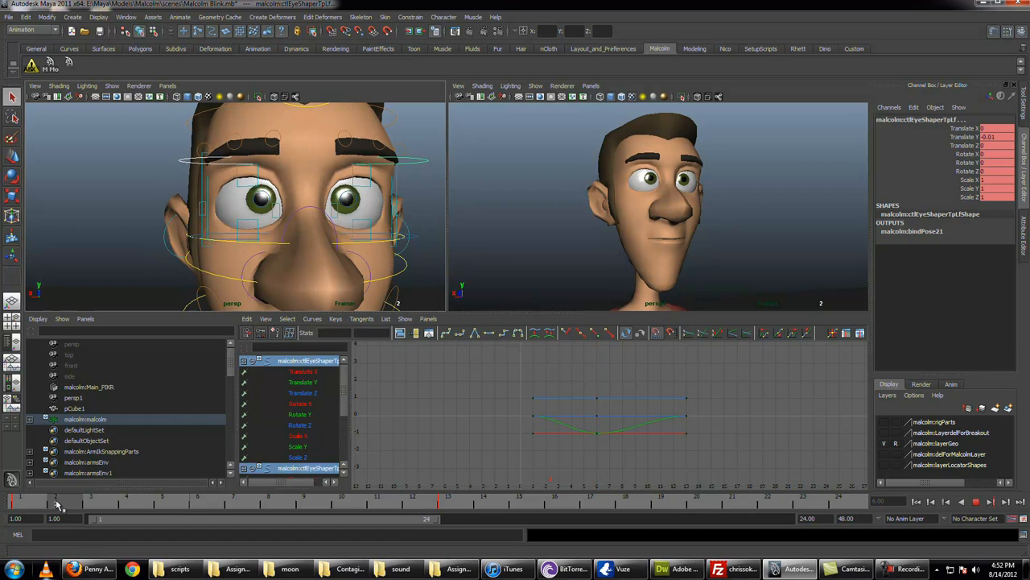
{"action": "left_click", "coordinate": [81, 505]}
{"action": "key", "text": "w"}
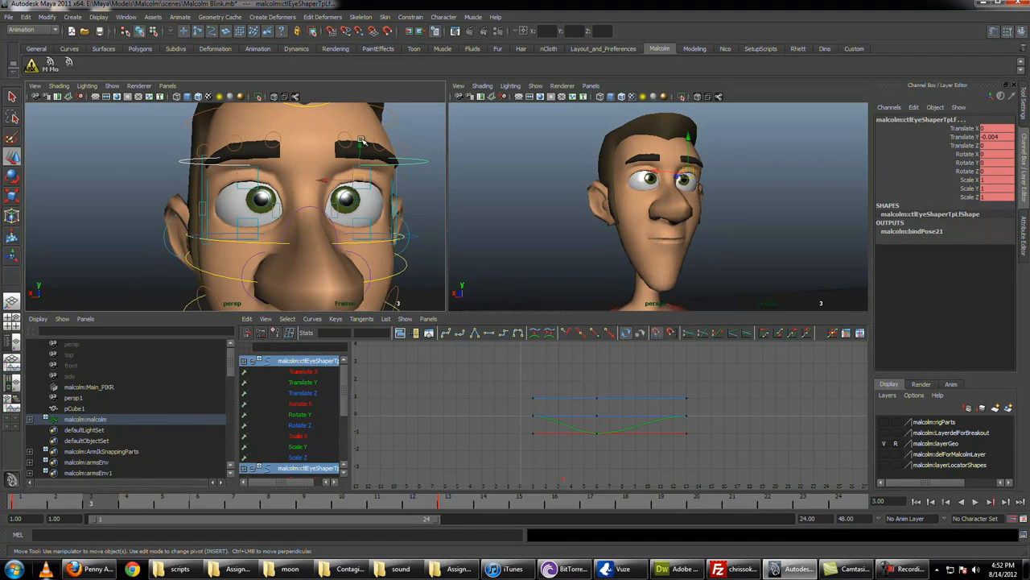
{"action": "key", "text": "ctrl+z"}
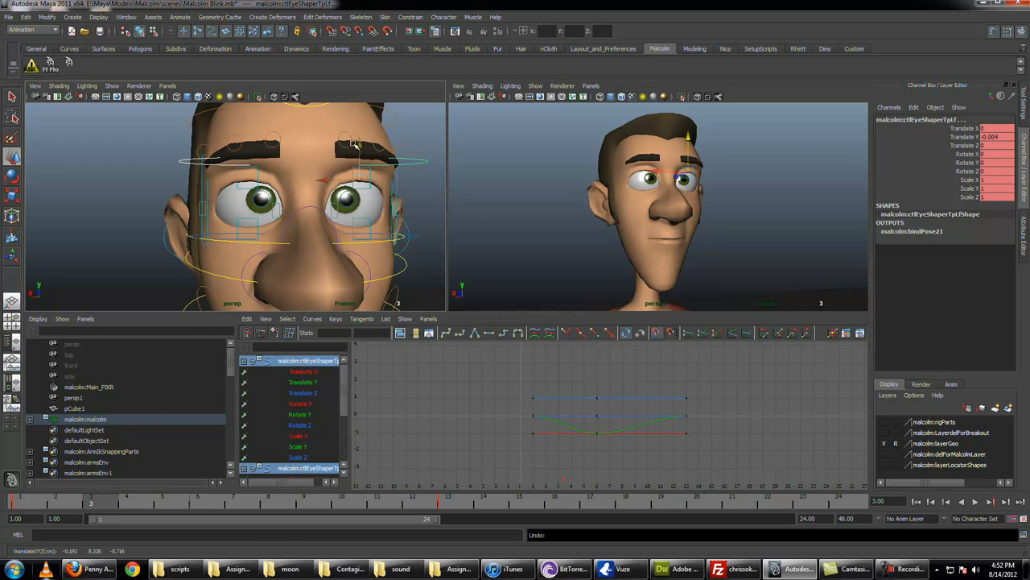
{"action": "left_click_drag", "start_coordinate": [361, 145], "coordinate": [362, 141]}
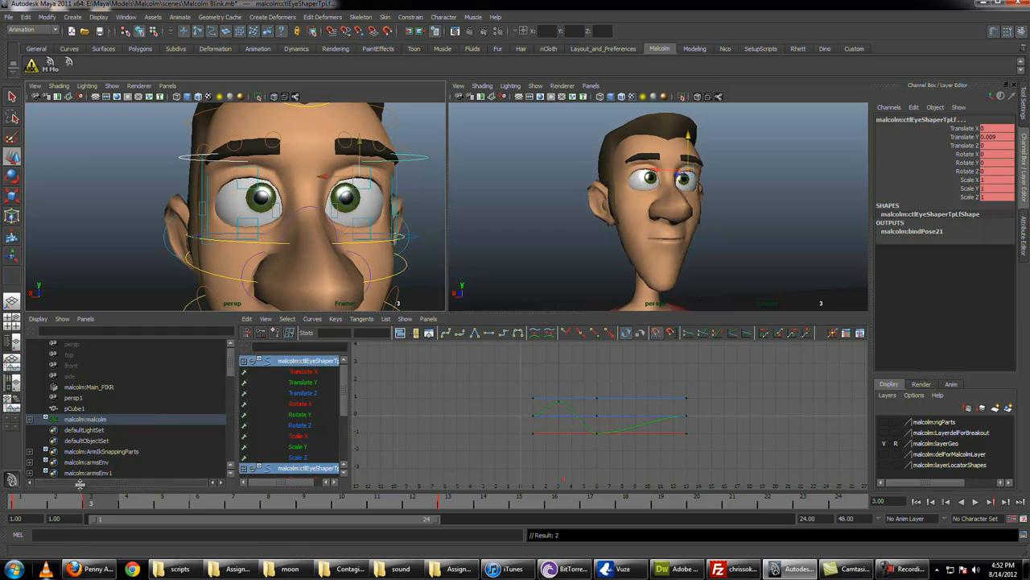
{"action": "key", "text": "alt+v"}
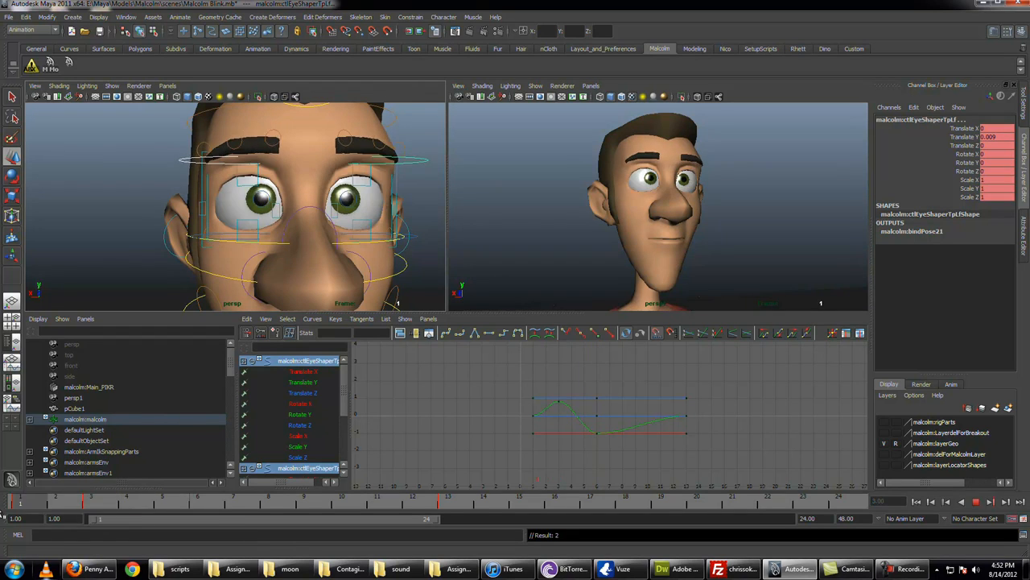
{"action": "key", "text": "alt+v"}
Step: Undo the upper eye shapers' raised key at frame 3 and play the blink back again
{"action": "key", "text": "ctrl+z"}
{"action": "key", "text": "ctrl+z"}
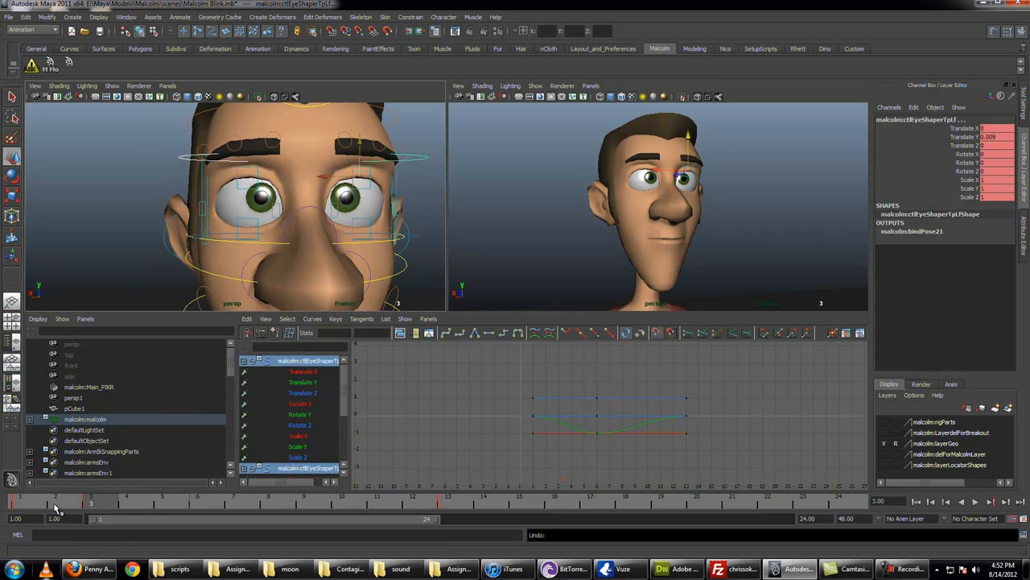
{"action": "key", "text": "alt+v"}
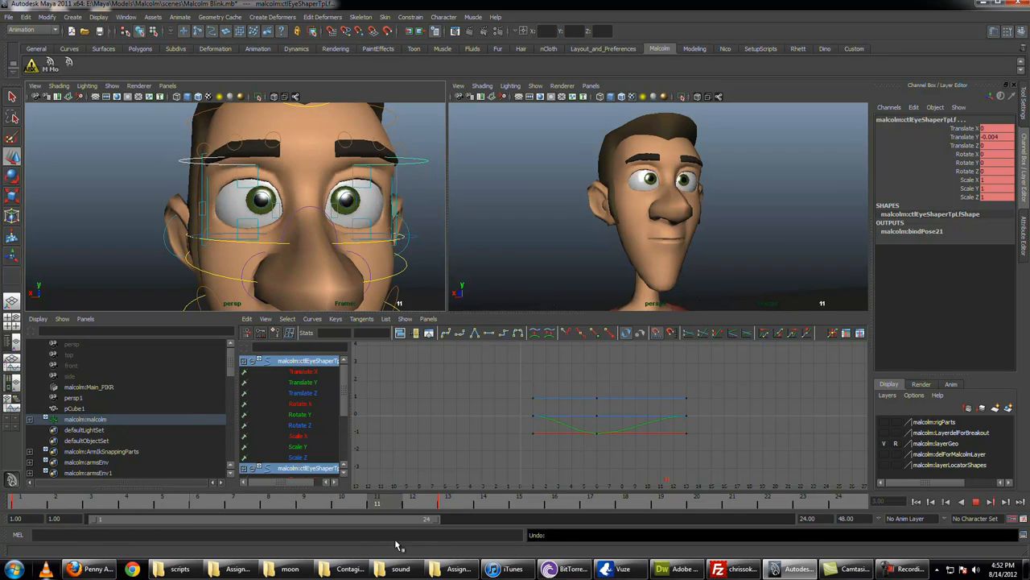
{"action": "key", "text": "alt+v"}
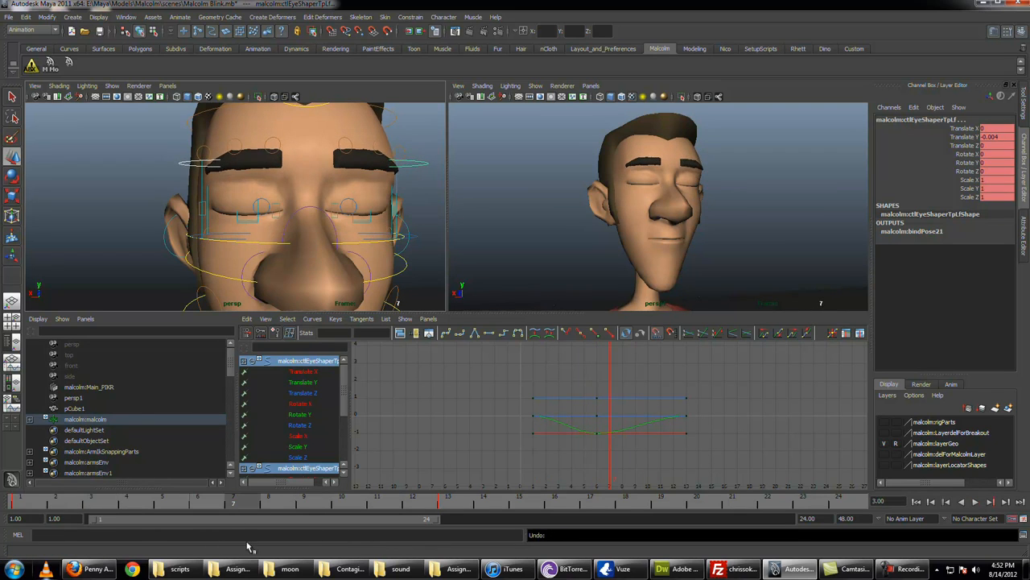
Step: Isolate both upper eye shapers' Translate Y curves, move their lowered keys to frame 7 and lower them to -0.018
{"action": "left_click", "coordinate": [596, 433]}
{"action": "key", "text": "w"}
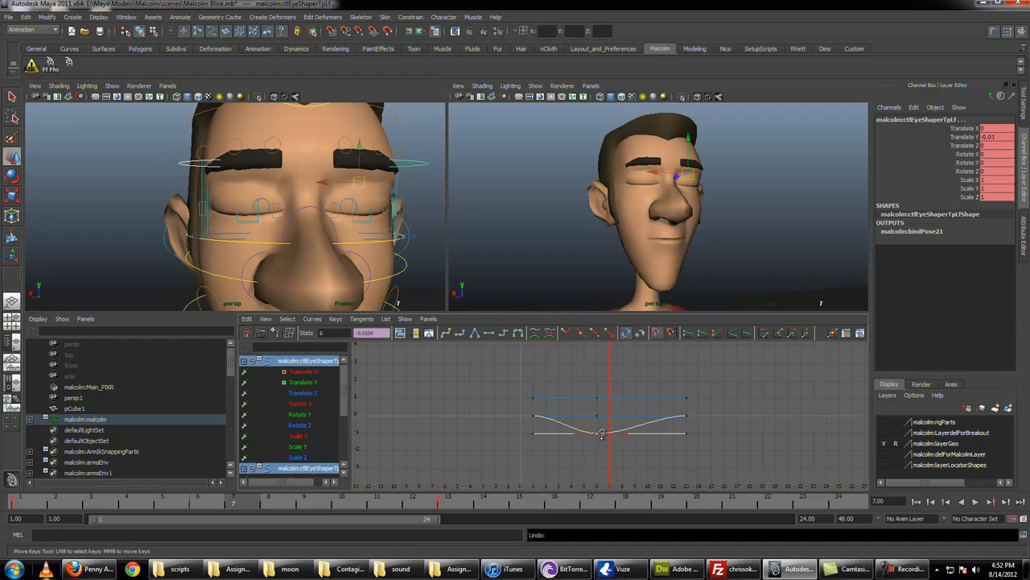
{"action": "key", "text": "q"}
{"action": "scroll", "coordinate": [306, 386], "scroll_direction": "down", "scroll_amount": 3}
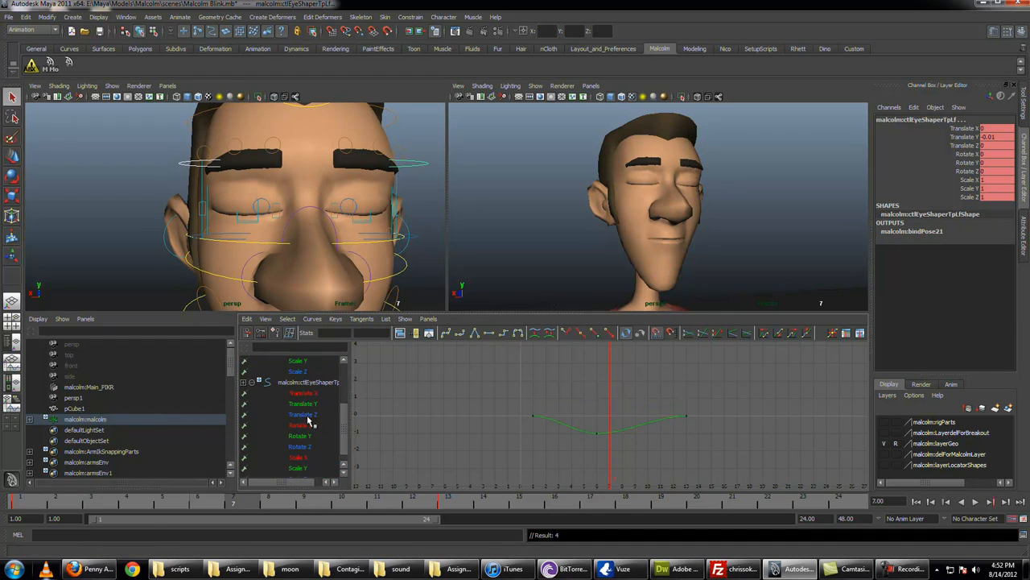
{"action": "left_click", "coordinate": [304, 404]}
{"action": "key", "text": "w"}
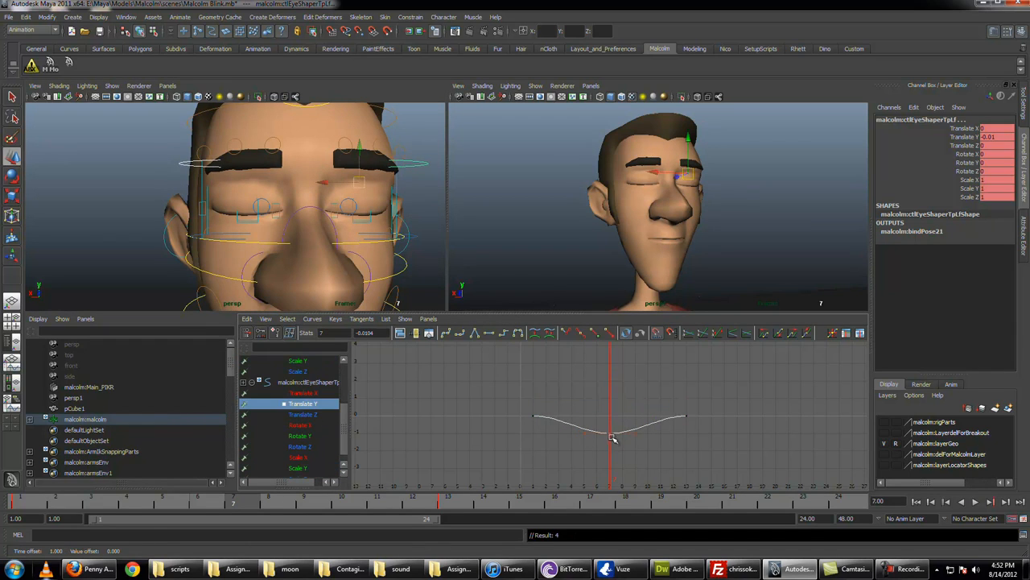
{"action": "left_click_drag", "start_coordinate": [612, 437], "coordinate": [611, 449]}
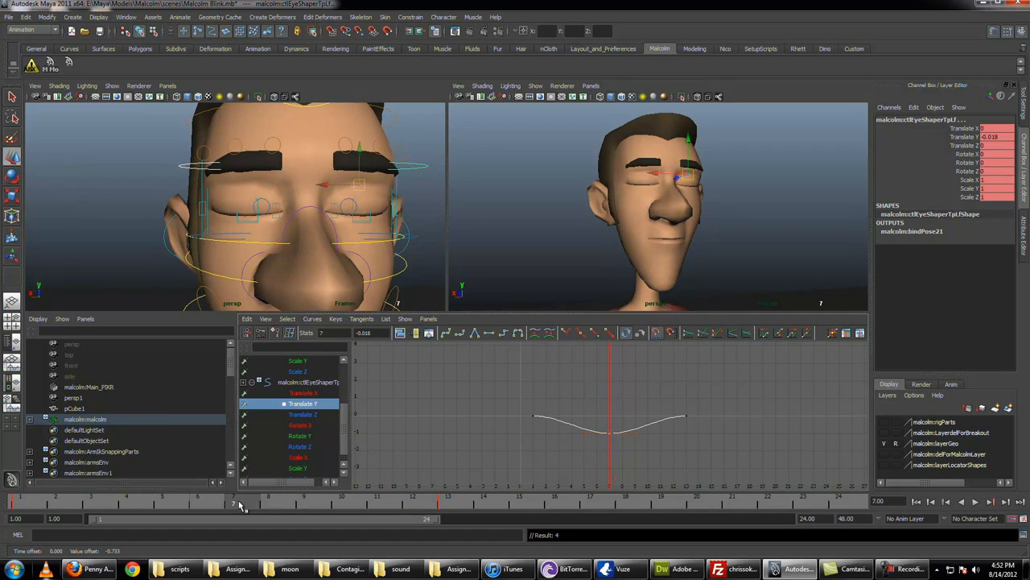
{"action": "key", "text": "q"}
Step: Select all six brow controls and move their lowered keys one frame forward in the Graph Editor
{"action": "left_click", "coordinate": [211, 151]}
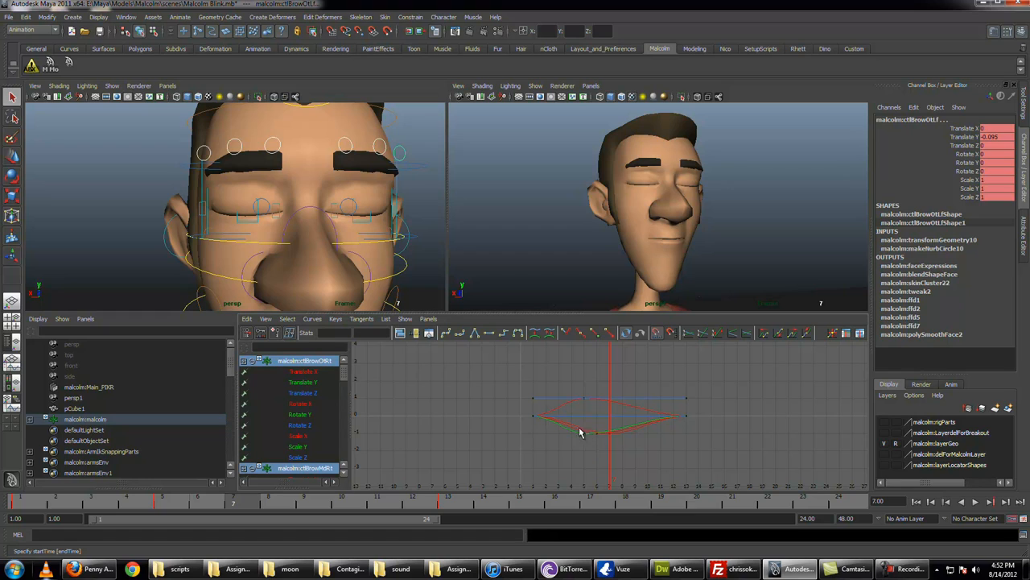
{"action": "left_click_drag", "start_coordinate": [612, 448], "coordinate": [614, 450]}
{"action": "key", "text": "w"}
{"action": "middle_click_drag", "start_coordinate": [609, 433], "coordinate": [622, 433]}
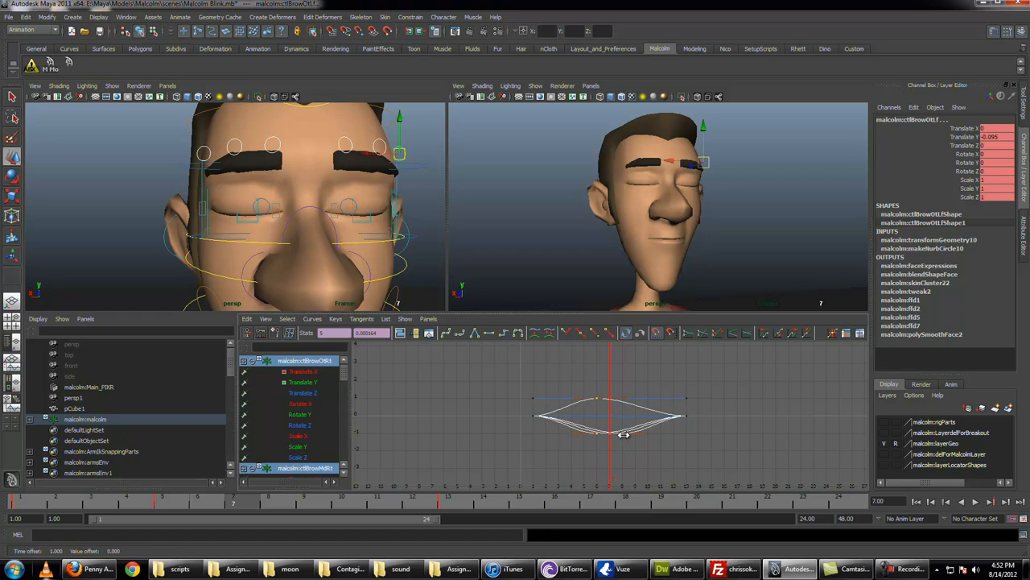
{"action": "key", "text": "q"}
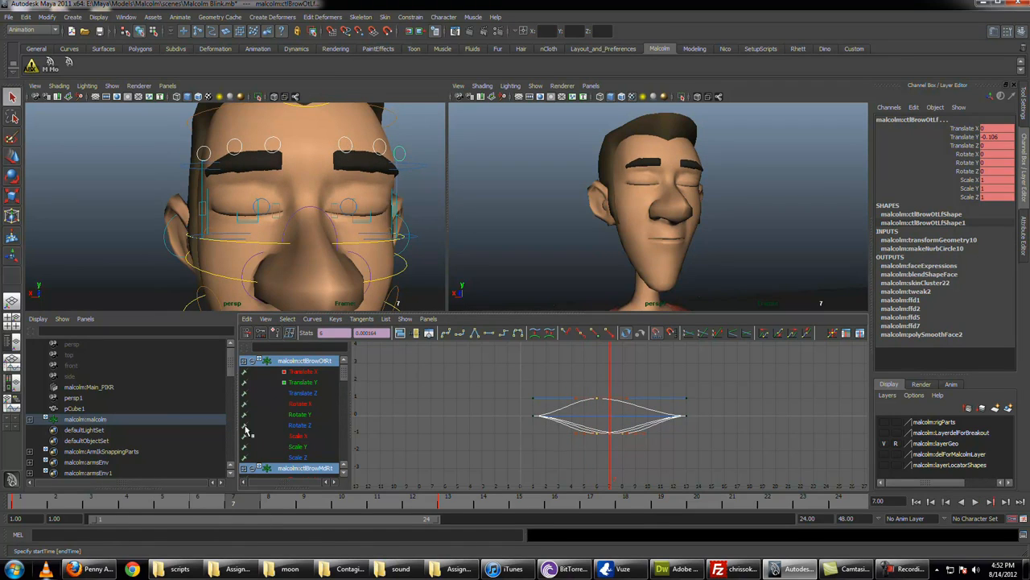
Step: Isolate the Translate Y curves of all six brow controls in the Graph Editor
{"action": "left_click", "coordinate": [310, 383]}
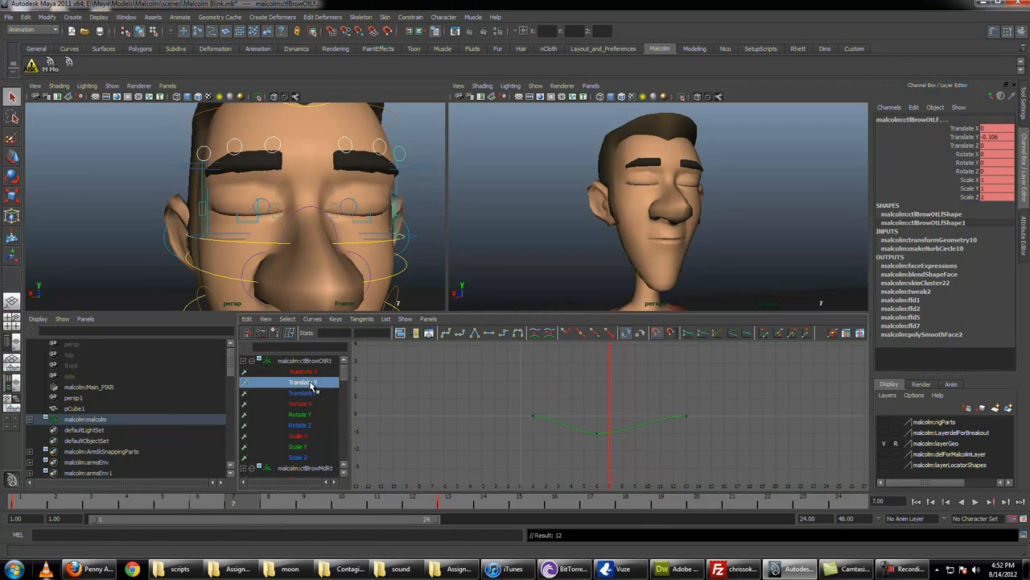
{"action": "scroll", "coordinate": [318, 414], "scroll_direction": "down", "scroll_amount": 3}
{"action": "left_click", "coordinate": [314, 405]}
{"action": "scroll", "coordinate": [314, 412], "scroll_direction": "down", "scroll_amount": 2}
{"action": "left_click", "coordinate": [313, 426], "text": "ctrl"}
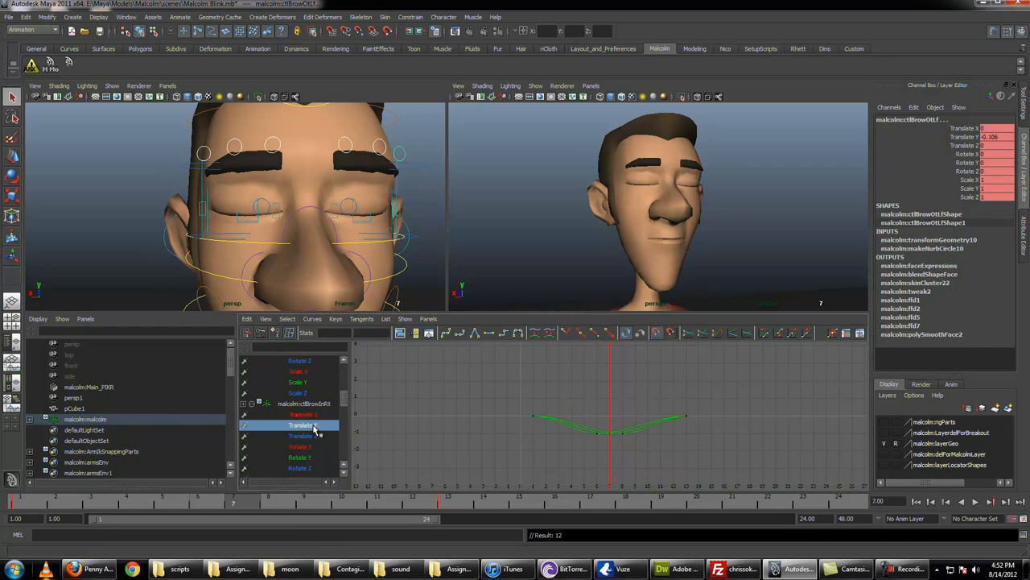
{"action": "scroll", "coordinate": [314, 428], "scroll_direction": "down", "scroll_amount": 2}
{"action": "scroll", "coordinate": [315, 448], "scroll_direction": "up", "scroll_amount": 1}
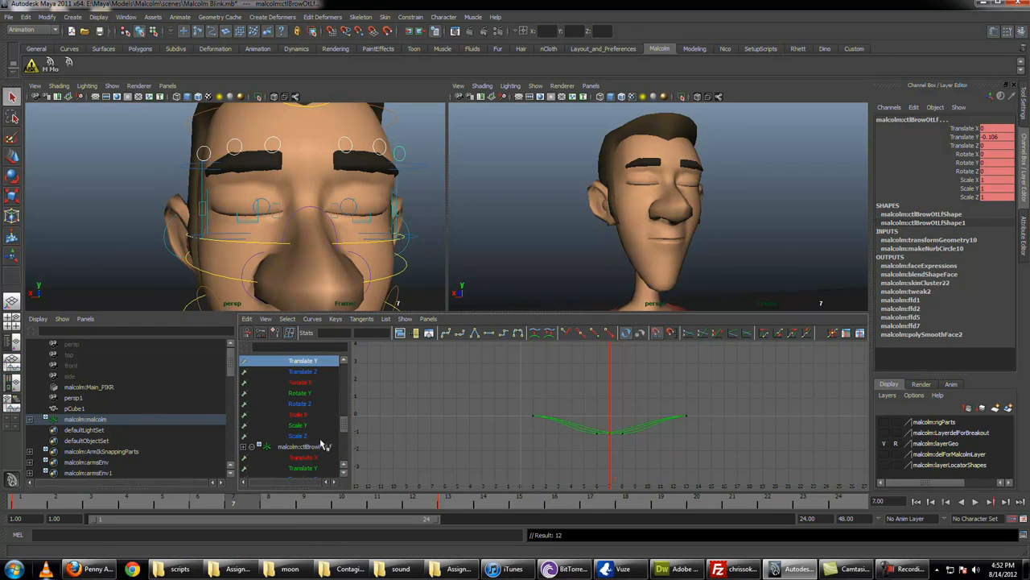
{"action": "left_click", "coordinate": [310, 467], "text": "ctrl"}
{"action": "scroll", "coordinate": [318, 464], "scroll_direction": "down", "scroll_amount": 3}
{"action": "scroll", "coordinate": [314, 420], "scroll_direction": "down", "scroll_amount": 1}
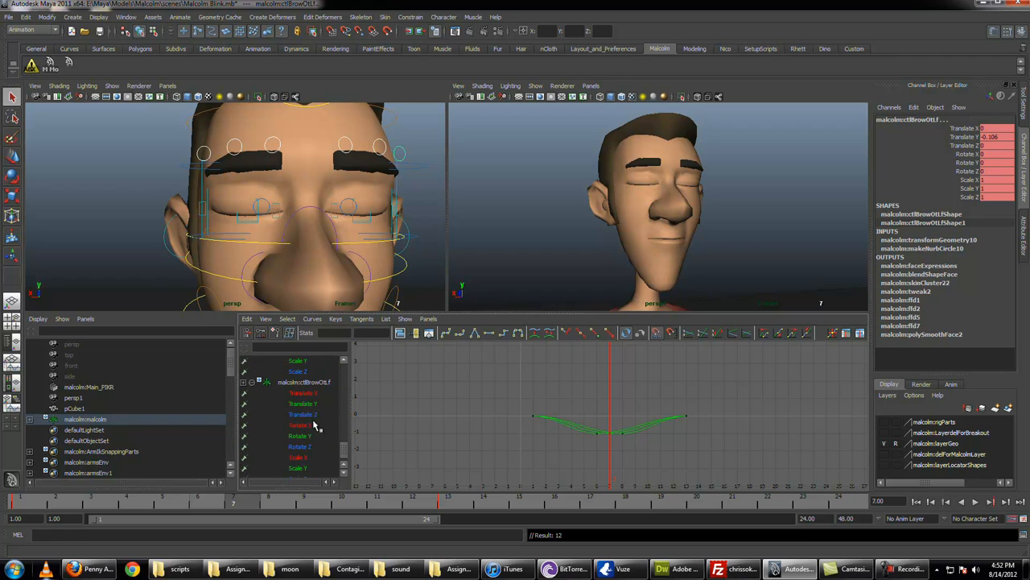
{"action": "left_click", "coordinate": [306, 404], "text": "ctrl"}
Step: Lower the six brows' lowest Translate Y keys, taking the outer brows to -0.222, and play back the blink
{"action": "left_click_drag", "start_coordinate": [609, 436], "coordinate": [641, 444]}
{"action": "key", "text": "w"}
{"action": "middle_click_drag", "start_coordinate": [615, 431], "coordinate": [616, 452], "text": "shift"}
{"action": "key", "text": "ctrl+z"}
{"action": "key", "text": "ctrl+z"}
{"action": "key", "text": "alt+v"}
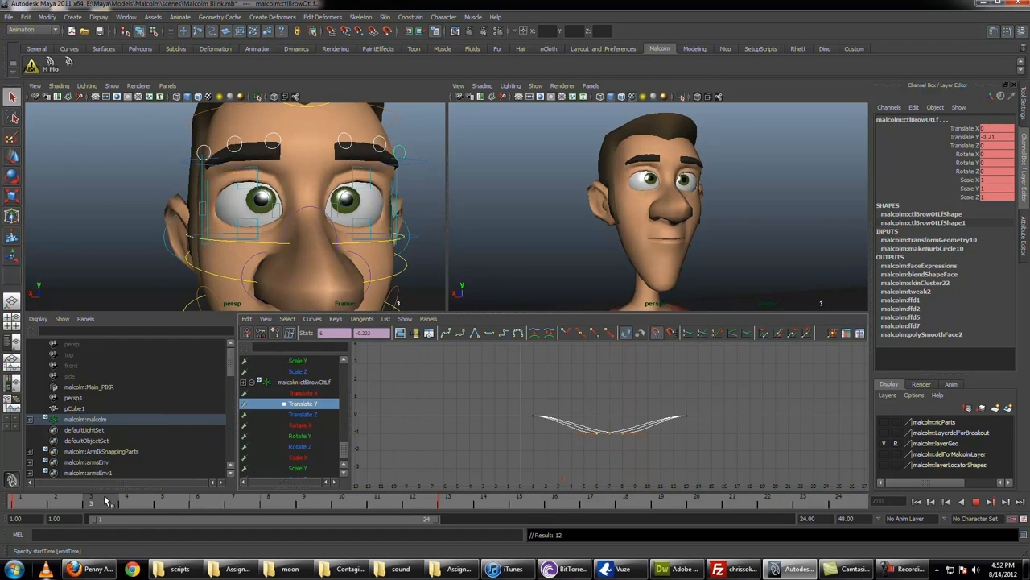
{"action": "key", "text": "Escape"}
{"action": "key", "text": "alt+shift+v"}
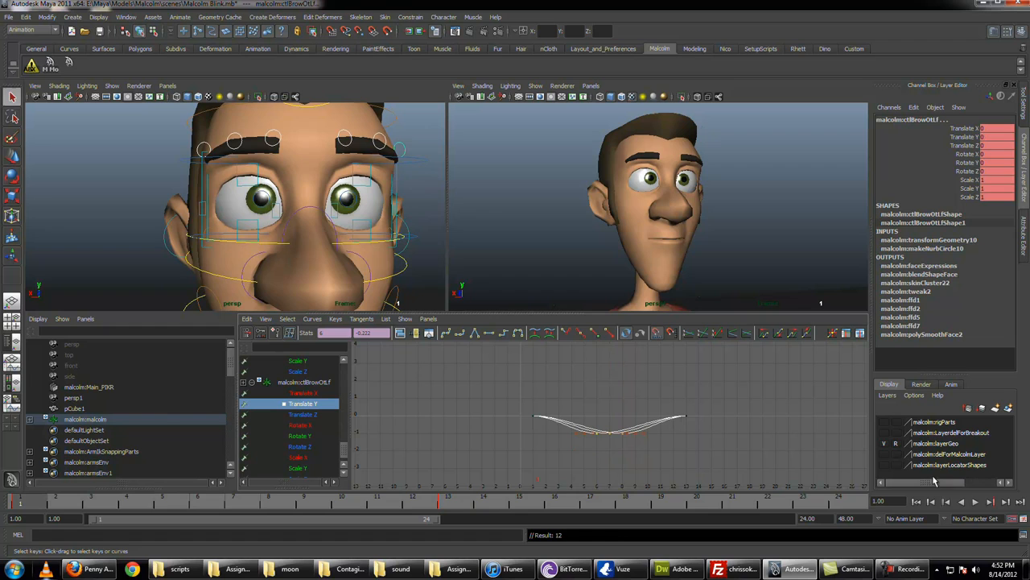
{"action": "left_click", "coordinate": [977, 502]}
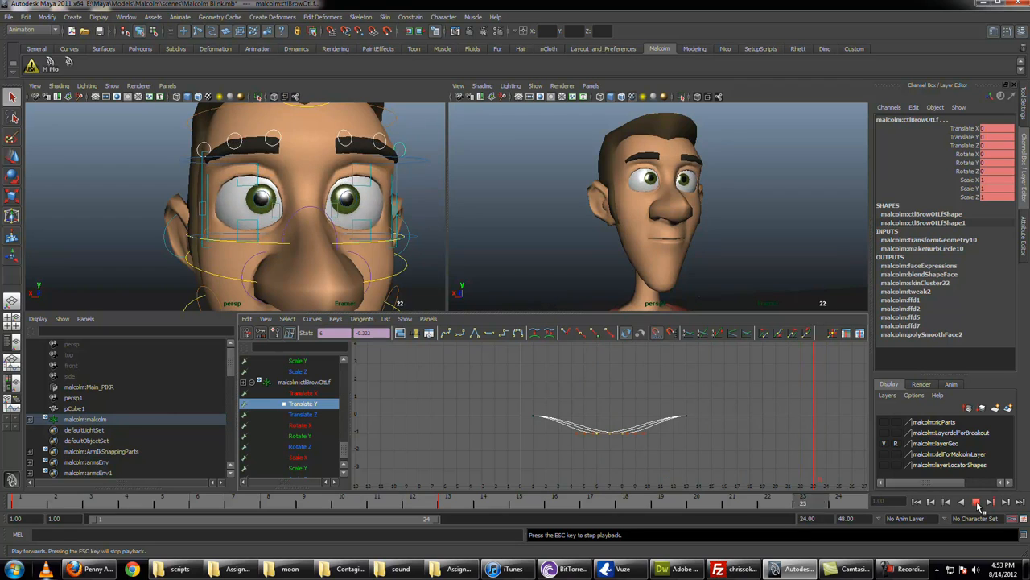
{"action": "left_click", "coordinate": [977, 502]}
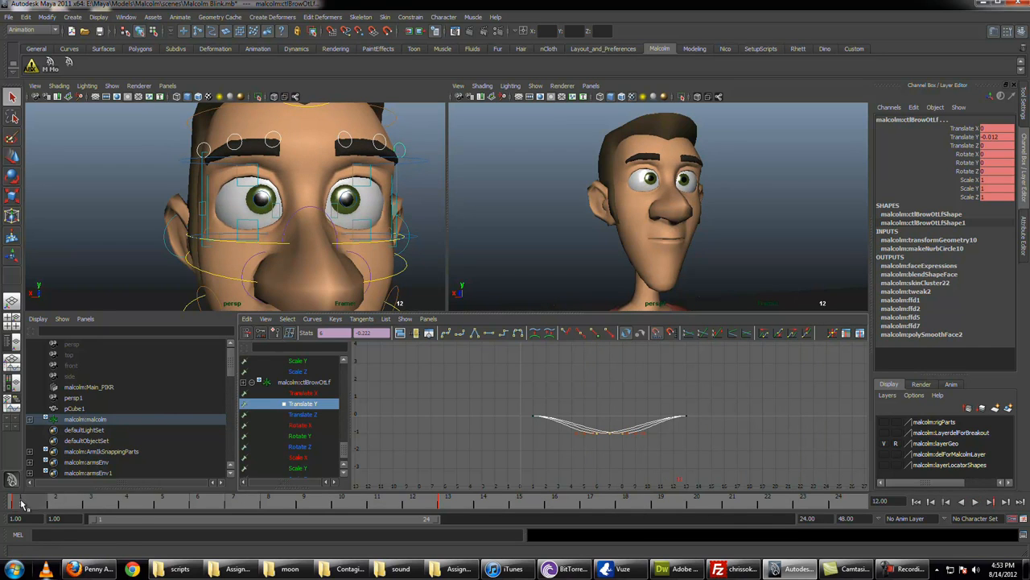
{"action": "key", "text": "alt+v"}
Step: Select all the face controls and move their final keys at frame 13 to frame 20
{"action": "left_click", "coordinate": [485, 500]}
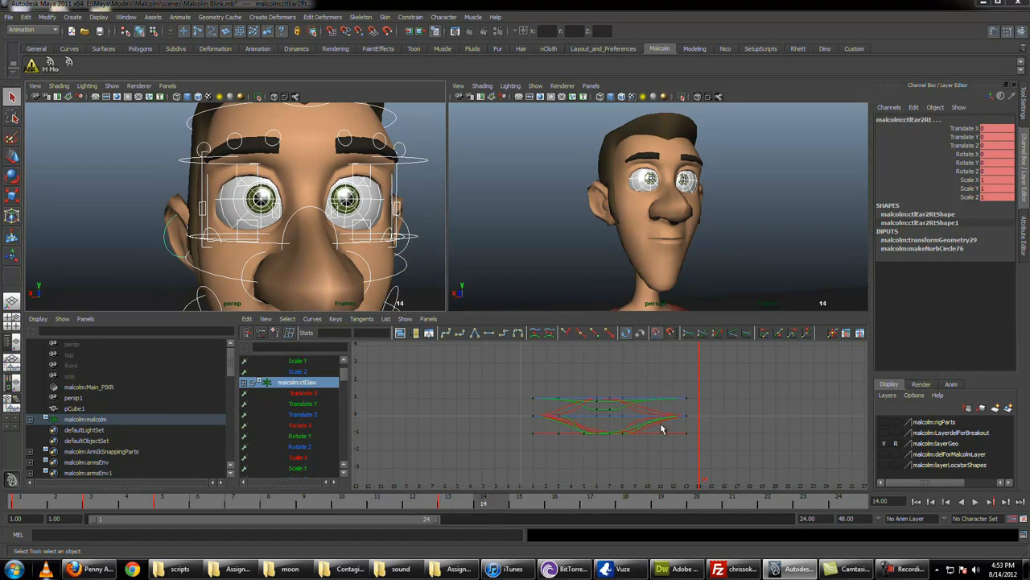
{"action": "scroll", "coordinate": [623, 406], "scroll_direction": "up", "scroll_amount": 3}
{"action": "middle_click_drag", "start_coordinate": [623, 406], "coordinate": [560, 404], "text": "alt"}
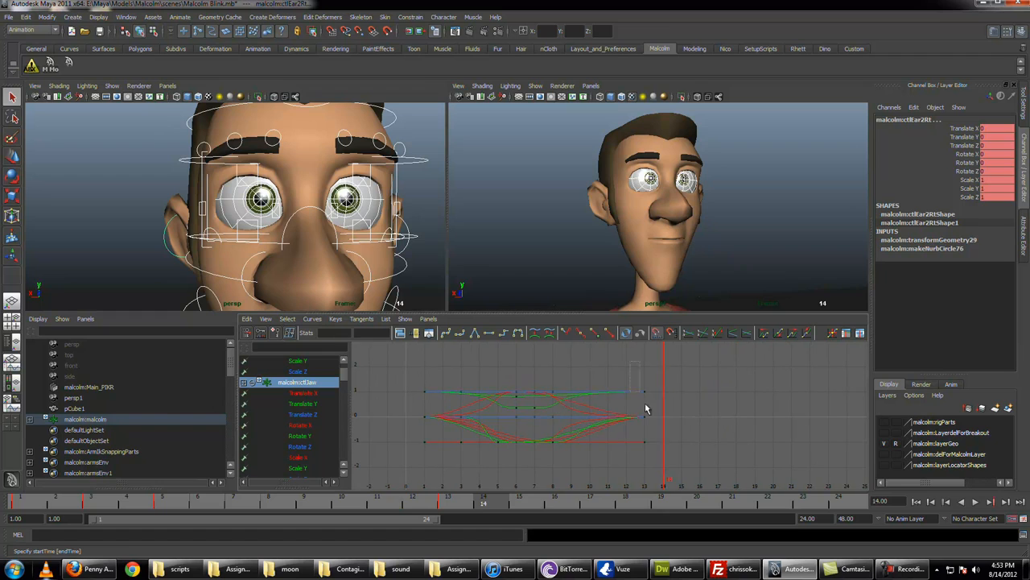
{"action": "left_click_drag", "start_coordinate": [644, 408], "coordinate": [647, 448]}
{"action": "key", "text": "w"}
{"action": "middle_click_drag", "start_coordinate": [721, 437], "coordinate": [849, 437], "text": "shift"}
{"action": "key", "text": "q"}
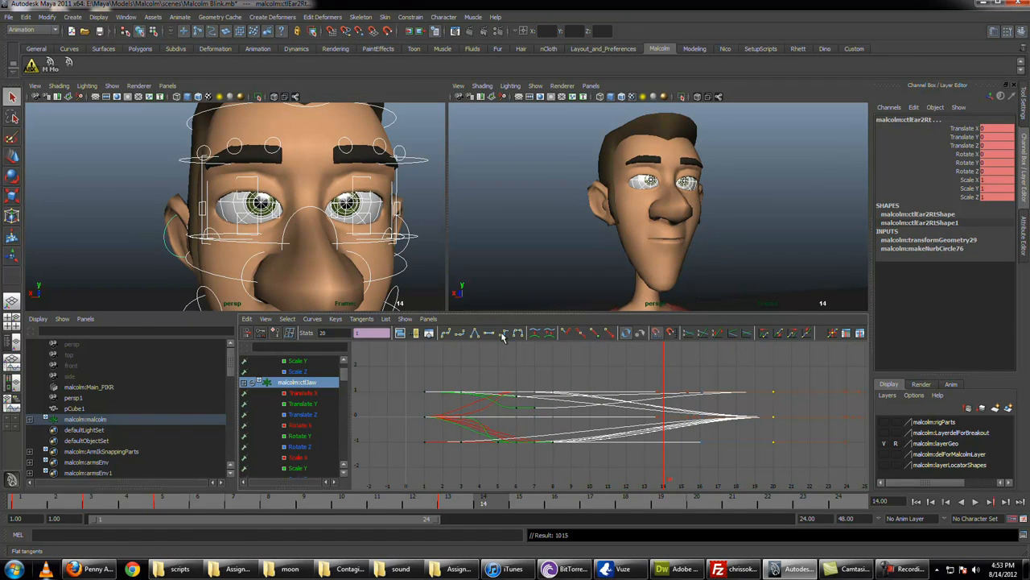
Step: Lengthen the incoming tangents of all face controls' frame 20 keys for a slower ease into the open pose
{"action": "left_click_drag", "start_coordinate": [692, 364], "coordinate": [721, 460]}
{"action": "key", "text": "w"}
{"action": "middle_click_drag", "start_coordinate": [708, 442], "coordinate": [560, 445], "text": "shift"}
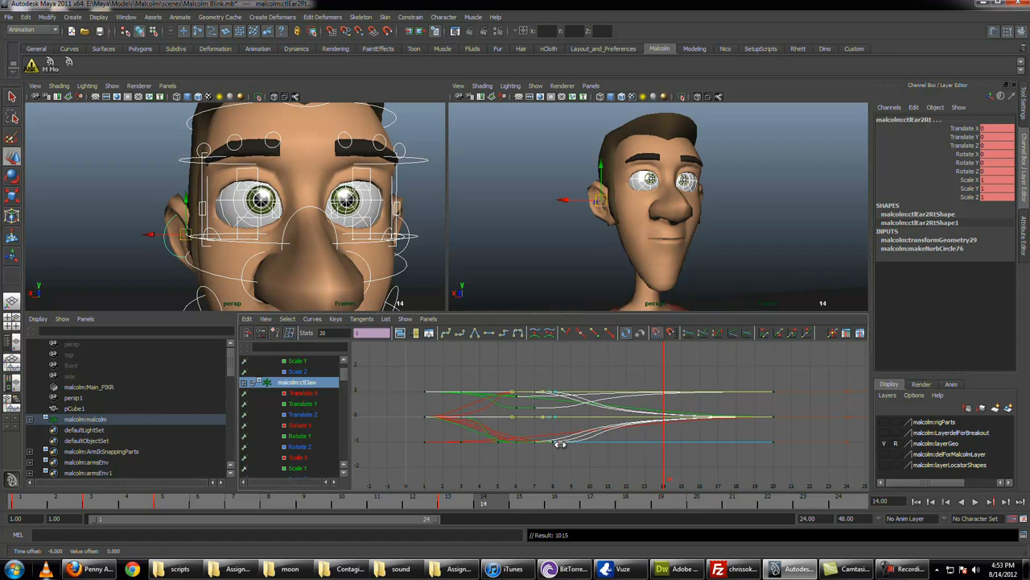
{"action": "key", "text": "q"}
{"action": "left_click", "coordinate": [546, 370]}
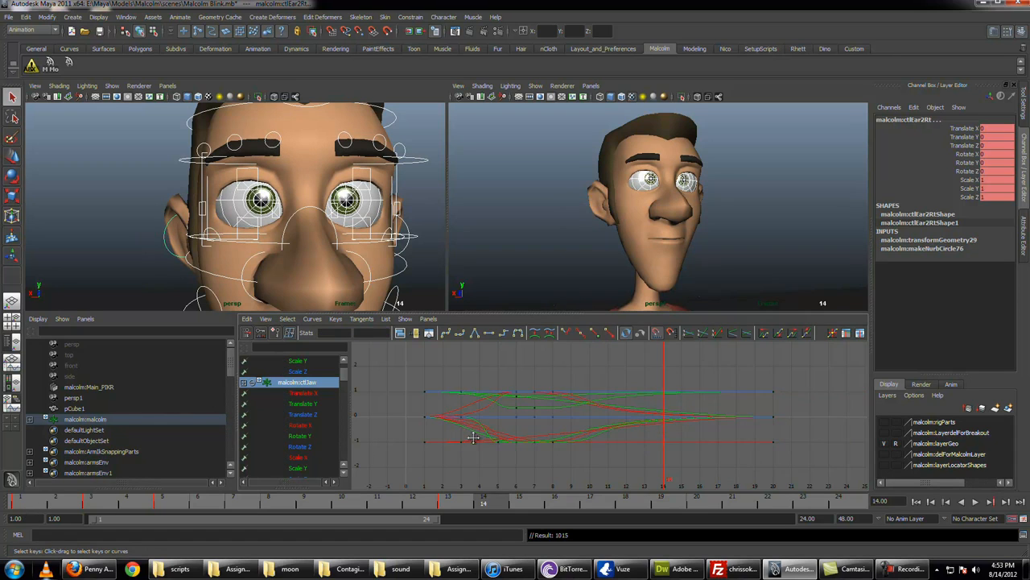
Step: Scrub through the timeline and play back the blink to examine the slower eye opening
{"action": "middle_click_drag", "start_coordinate": [474, 438], "coordinate": [568, 440], "text": "alt"}
{"action": "left_click_drag", "start_coordinate": [20, 506], "coordinate": [894, 488]}
{"action": "left_click", "coordinate": [976, 503]}
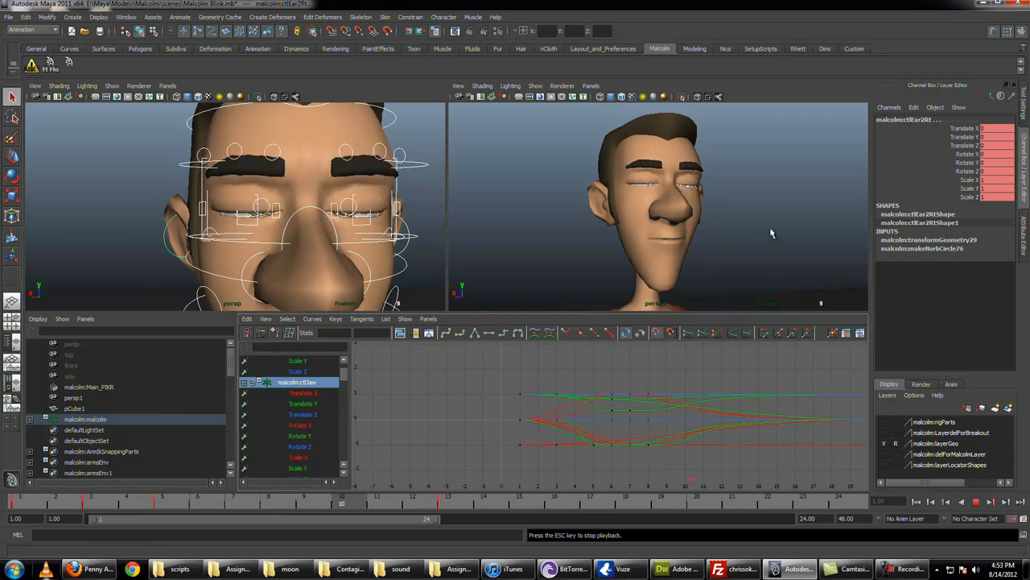
{"action": "left_click", "coordinate": [798, 232]}
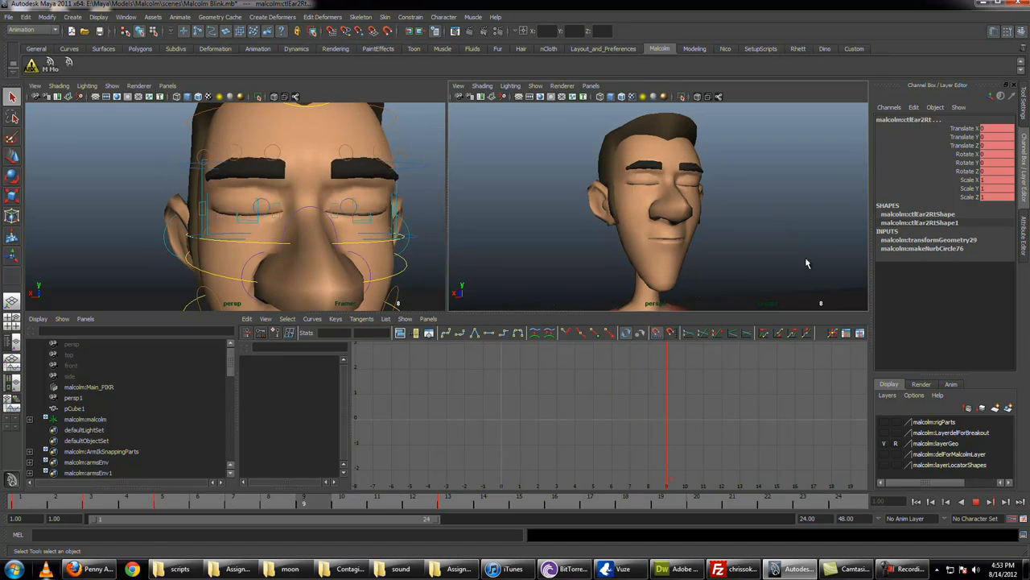
{"action": "left_click", "coordinate": [979, 503]}
Step: Select the left brow, upper eye shaper, eyelid and inner lid corner controls together
{"action": "left_click", "coordinate": [373, 167]}
{"action": "left_click", "coordinate": [345, 143]}
{"action": "left_click", "coordinate": [378, 148], "text": "shift"}
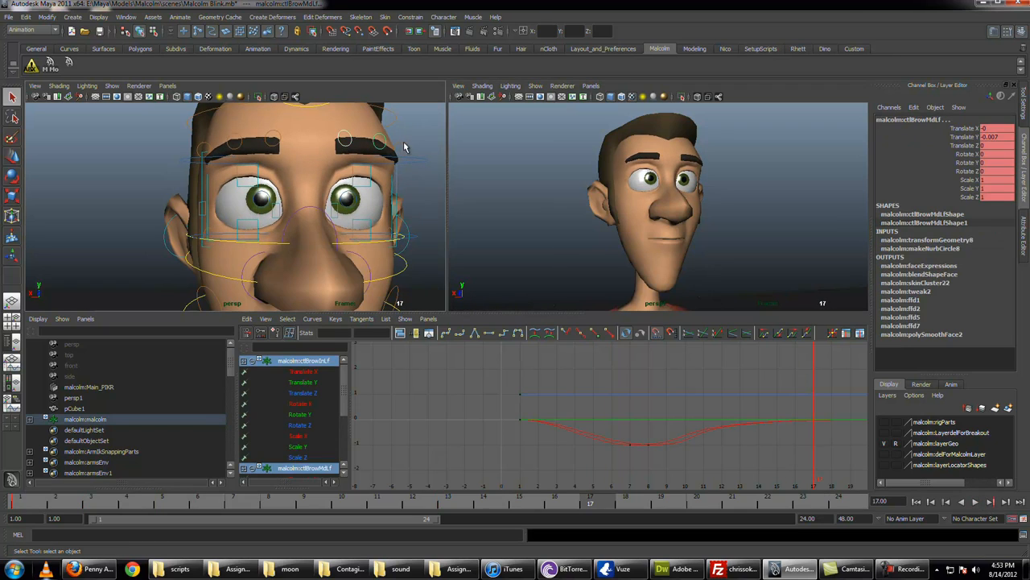
{"action": "left_click", "coordinate": [403, 146], "text": "shift"}
{"action": "left_click", "coordinate": [410, 157], "text": "shift"}
{"action": "left_click", "coordinate": [357, 202], "text": "shift"}
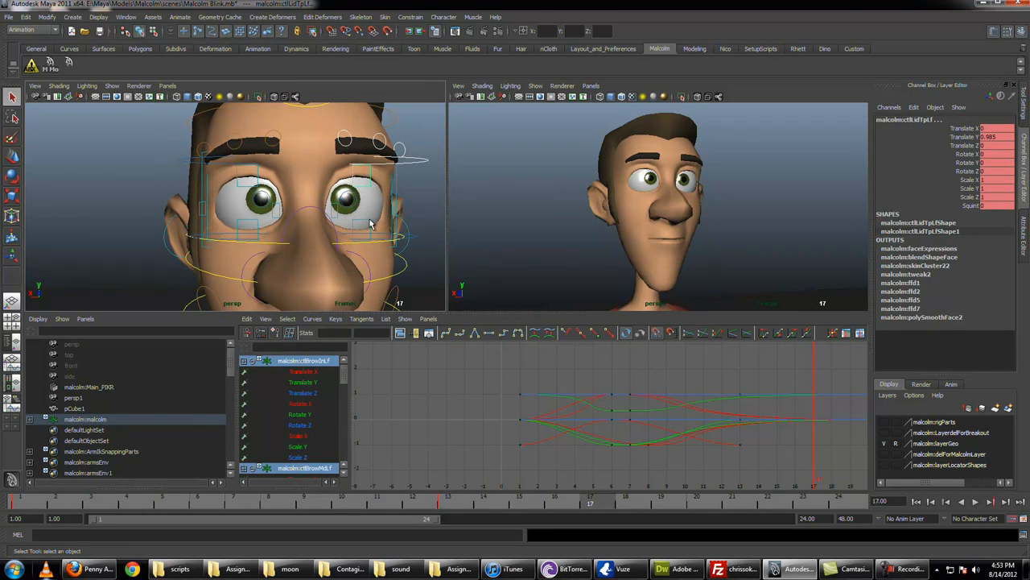
{"action": "left_click", "coordinate": [339, 212], "text": "shift"}
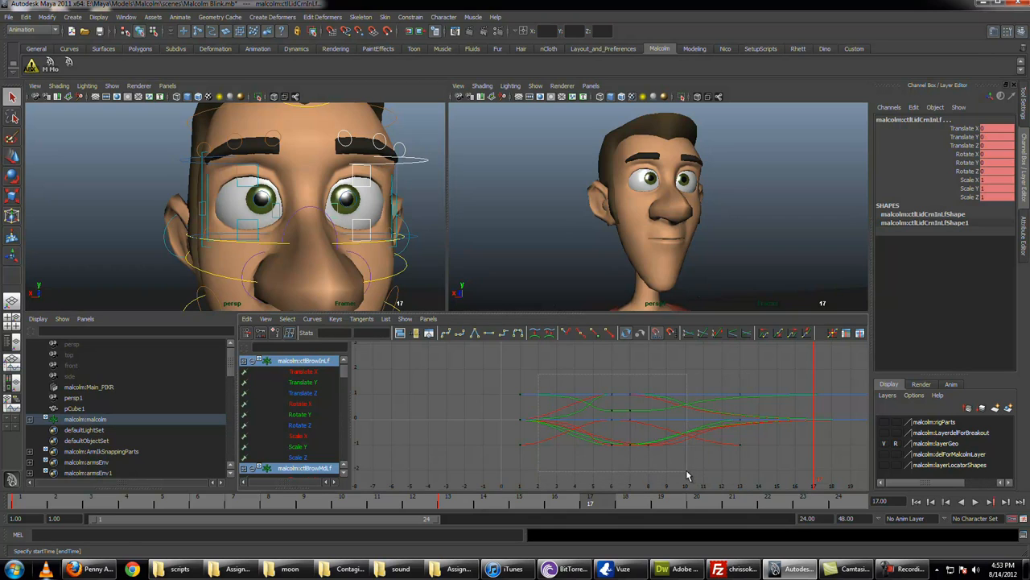
Step: Move the remaining frame 13 keys of the left eye controls to frame 20 and ease their incoming tangents
{"action": "left_click_drag", "start_coordinate": [685, 475], "coordinate": [686, 475]}
{"action": "key", "text": "f"}
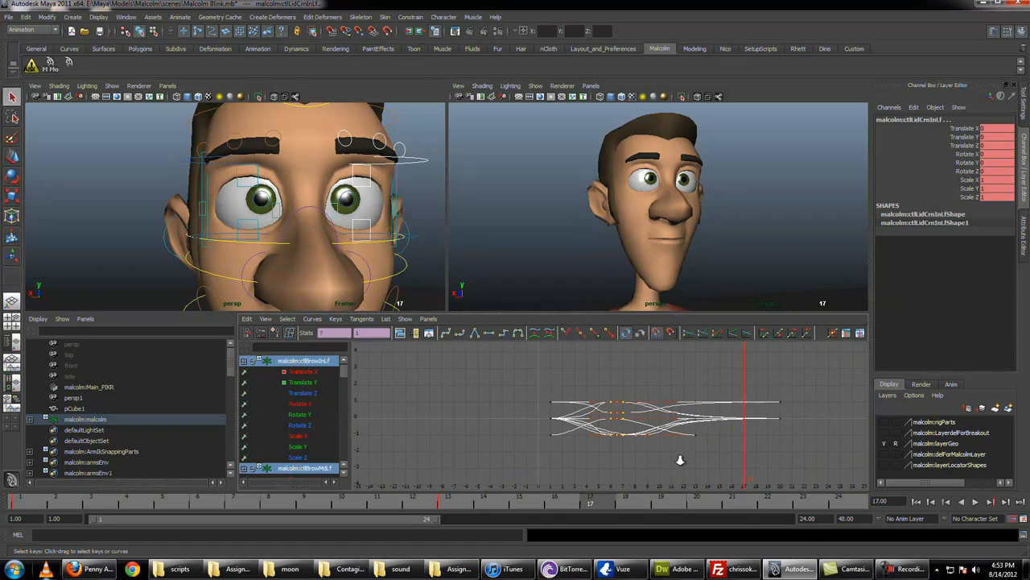
{"action": "left_click", "coordinate": [672, 370]}
{"action": "left_click_drag", "start_coordinate": [681, 375], "coordinate": [707, 448]}
{"action": "key", "text": "w"}
{"action": "mouse_move", "coordinate": [699, 435]}
{"action": "middle_mouse_down", "text": "shift"}
{"action": "mouse_move", "coordinate": [784, 438]}
{"action": "mouse_move", "coordinate": [680, 427]}
{"action": "middle_mouse_up", "text": "shift"}
{"action": "key", "text": "q"}
{"action": "key", "text": "w"}
{"action": "key", "text": "q"}
{"action": "left_click", "coordinate": [674, 381]}
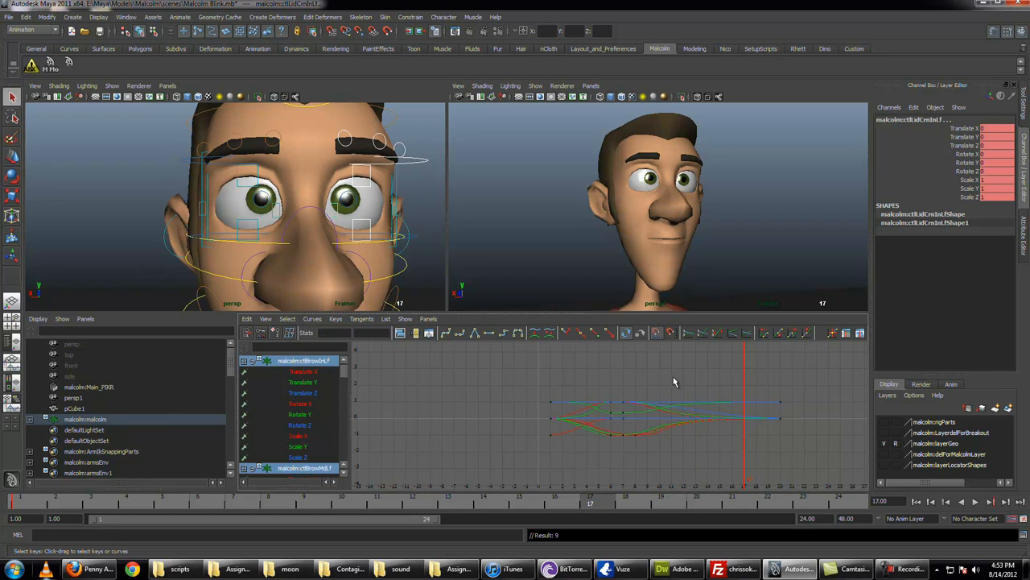
Step: Move the right upper eye shaper's final keys from frame 13 to frame 19
{"action": "left_click_drag", "start_coordinate": [592, 392], "coordinate": [656, 439]}
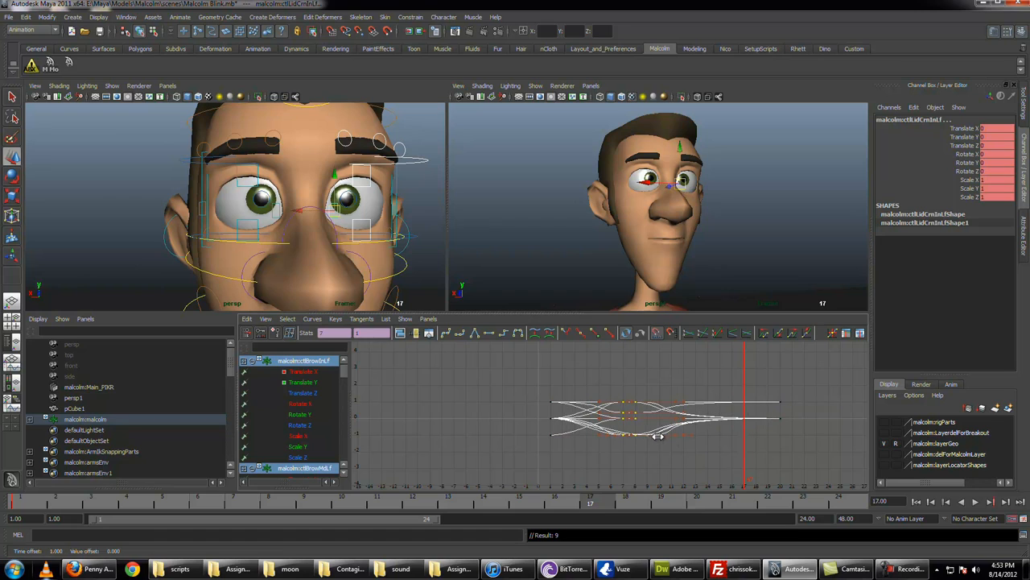
{"action": "left_click", "coordinate": [213, 170]}
{"action": "left_click_drag", "start_coordinate": [702, 420], "coordinate": [690, 437]}
{"action": "key", "text": "w"}
{"action": "middle_click_drag", "start_coordinate": [690, 437], "coordinate": [754, 439], "text": "shift"}
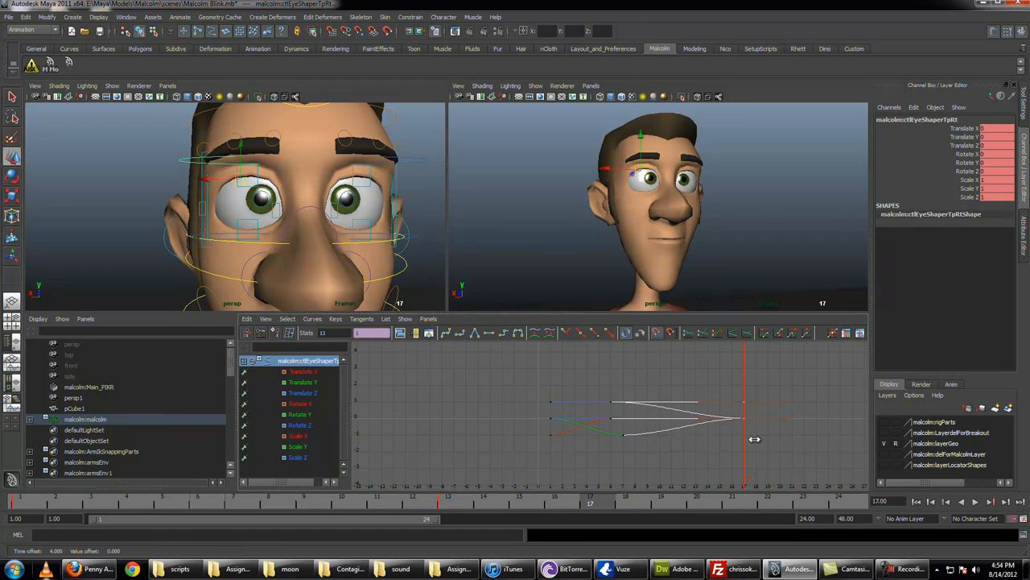
{"action": "key", "text": "q"}
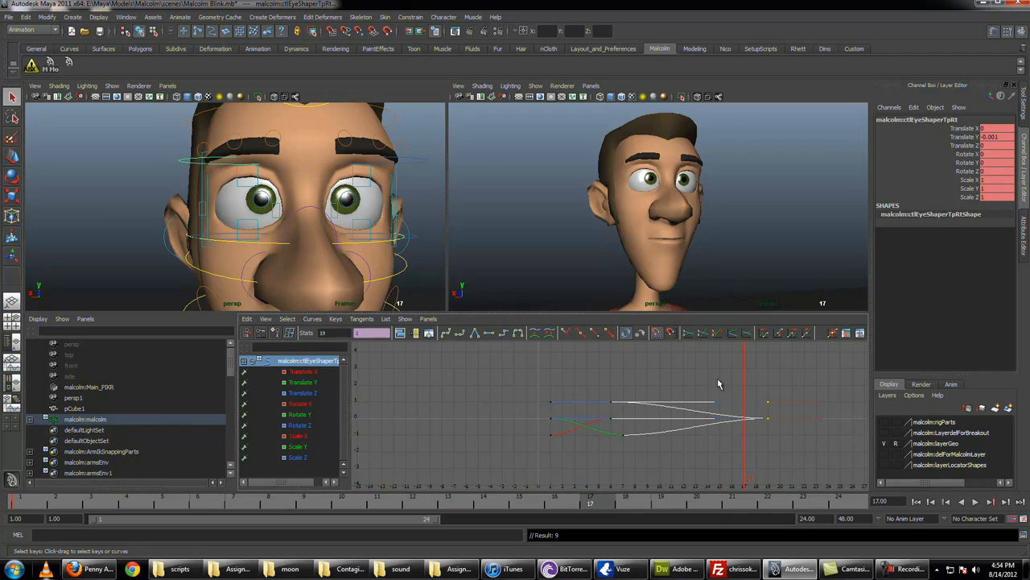
Step: Lengthen the incoming tangents of the right upper eye shaper's frame 19 keys
{"action": "left_click_drag", "start_coordinate": [736, 446], "coordinate": [709, 416]}
{"action": "key", "text": "w"}
{"action": "middle_click_drag", "start_coordinate": [718, 423], "coordinate": [620, 423], "text": "shift"}
{"action": "key", "text": "q"}
{"action": "left_click", "coordinate": [618, 409]}
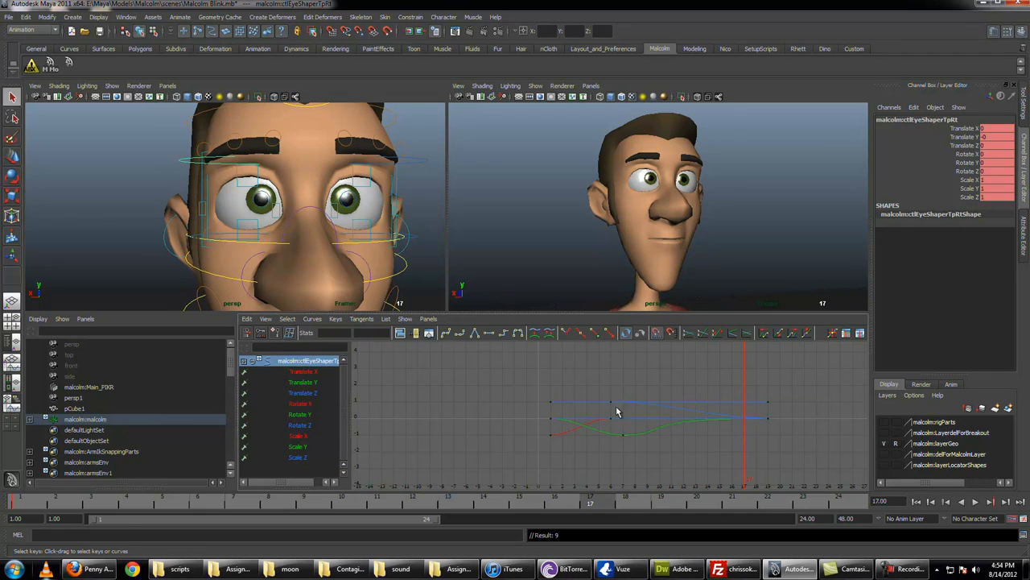
Step: Scrub the timeline, return to frame 1 and play back the blink to check the retimed eye shapers
{"action": "left_click", "coordinate": [27, 504]}
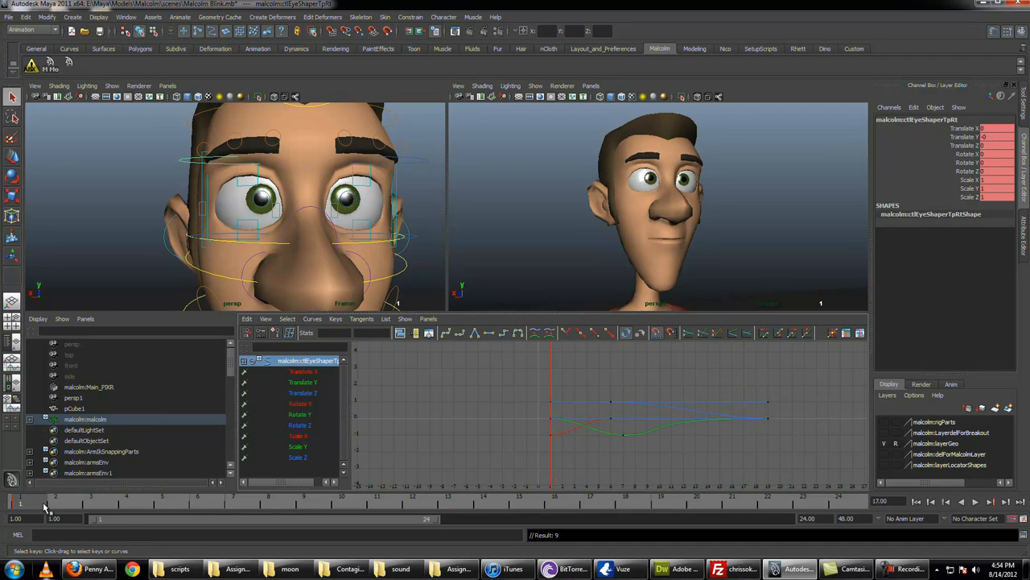
{"action": "mouse_move", "coordinate": [45, 505]}
{"action": "left_mouse_down"}
{"action": "mouse_move", "coordinate": [487, 503]}
{"action": "mouse_move", "coordinate": [78, 520]}
{"action": "mouse_move", "coordinate": [514, 532]}
{"action": "left_mouse_up"}
{"action": "key", "text": "alt+shift+v"}
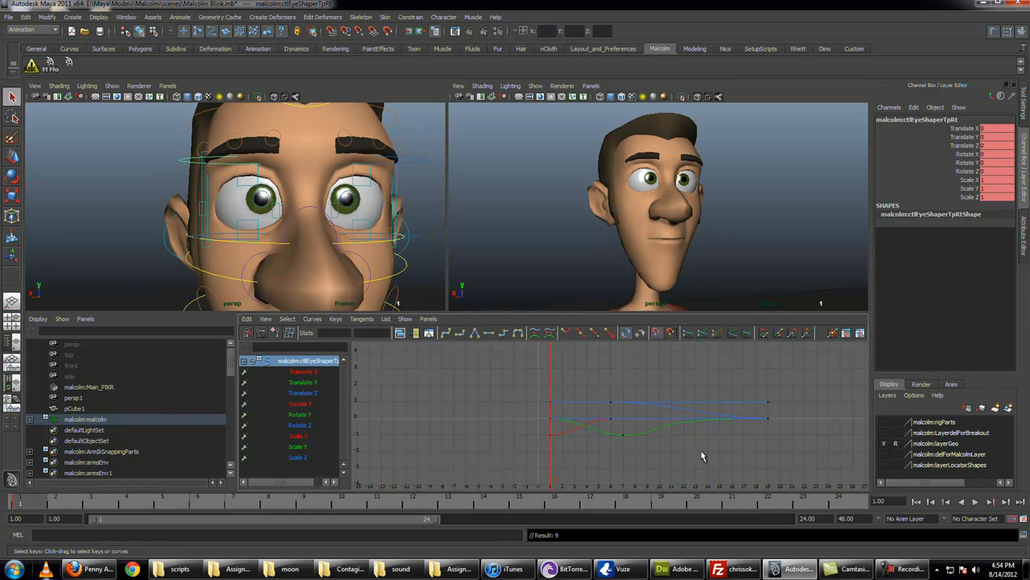
{"action": "left_click", "coordinate": [978, 504]}
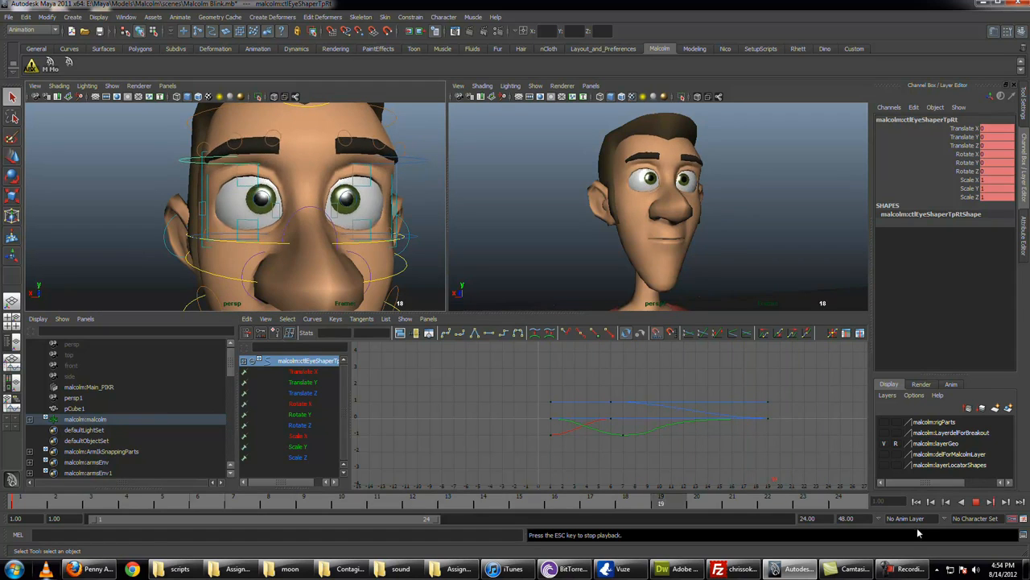
{"action": "key", "text": "Escape"}
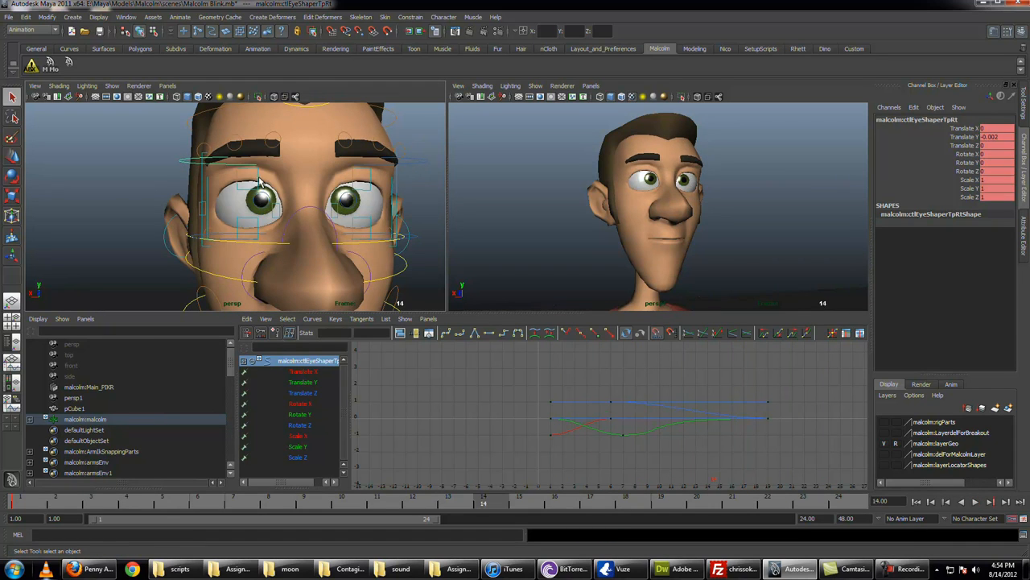
Step: Select the four upper and lower eyelid controls and isolate their Translate Y curves in the Graph Editor
{"action": "left_click", "coordinate": [259, 182]}
{"action": "left_click", "coordinate": [354, 183]}
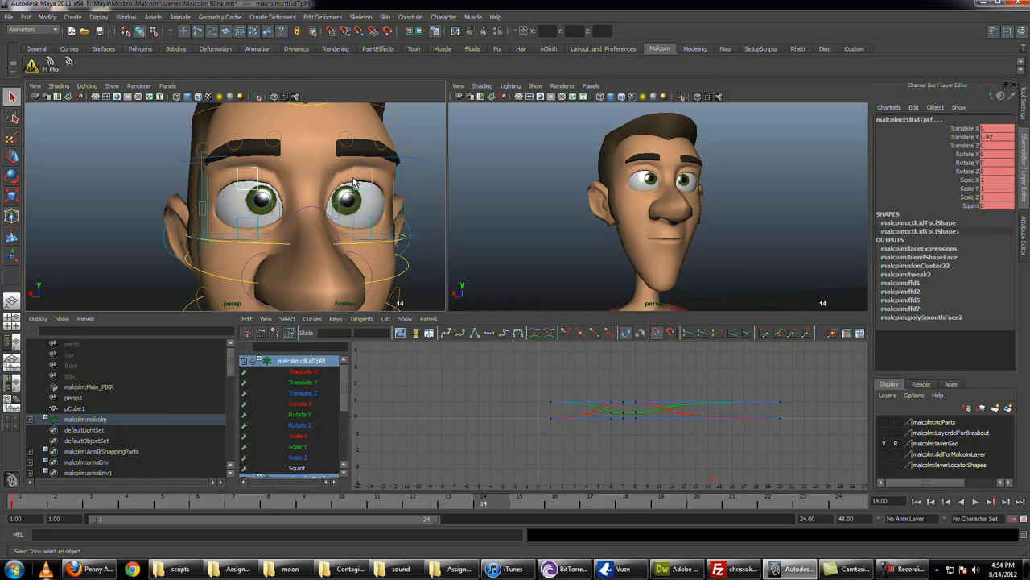
{"action": "left_click", "coordinate": [257, 226]}
{"action": "left_click", "coordinate": [357, 224]}
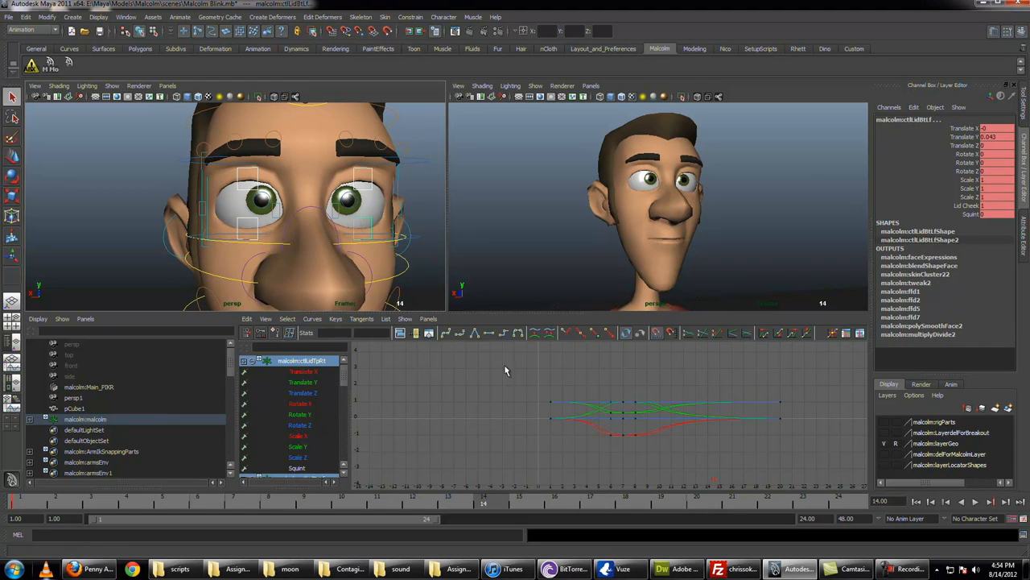
{"action": "key", "text": "f"}
{"action": "left_click", "coordinate": [306, 384]}
{"action": "scroll", "coordinate": [309, 386], "scroll_direction": "down", "scroll_amount": 2}
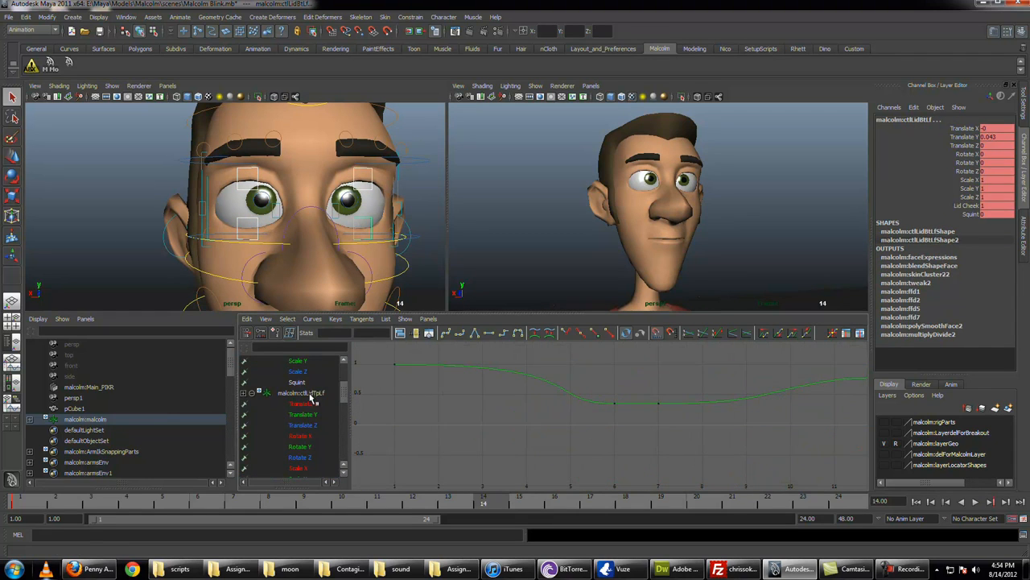
{"action": "left_click", "coordinate": [315, 416], "text": "ctrl"}
{"action": "scroll", "coordinate": [316, 418], "scroll_direction": "down", "scroll_amount": 2}
{"action": "left_click", "coordinate": [313, 451], "text": "ctrl"}
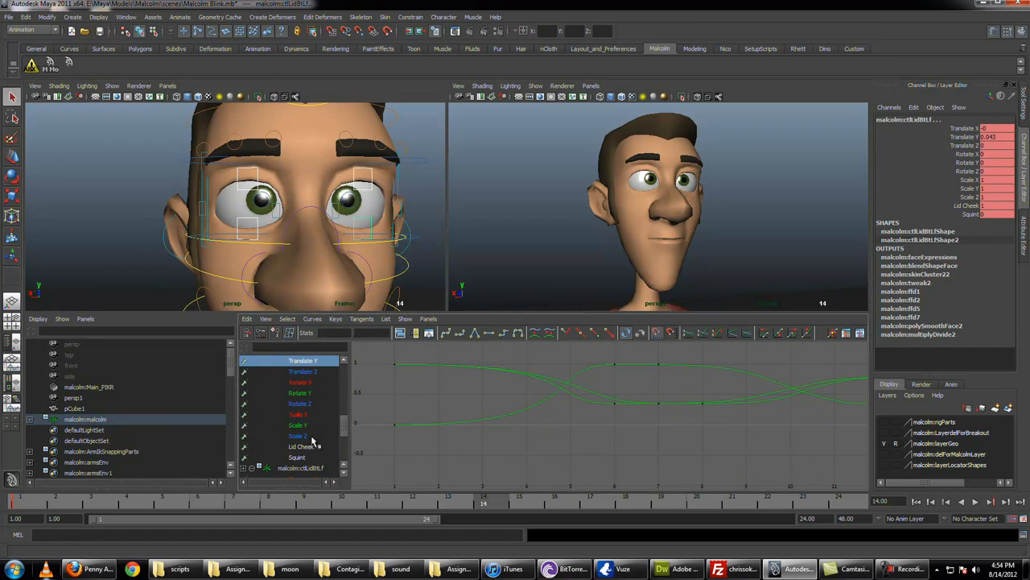
{"action": "scroll", "coordinate": [315, 435], "scroll_direction": "up", "scroll_amount": 2}
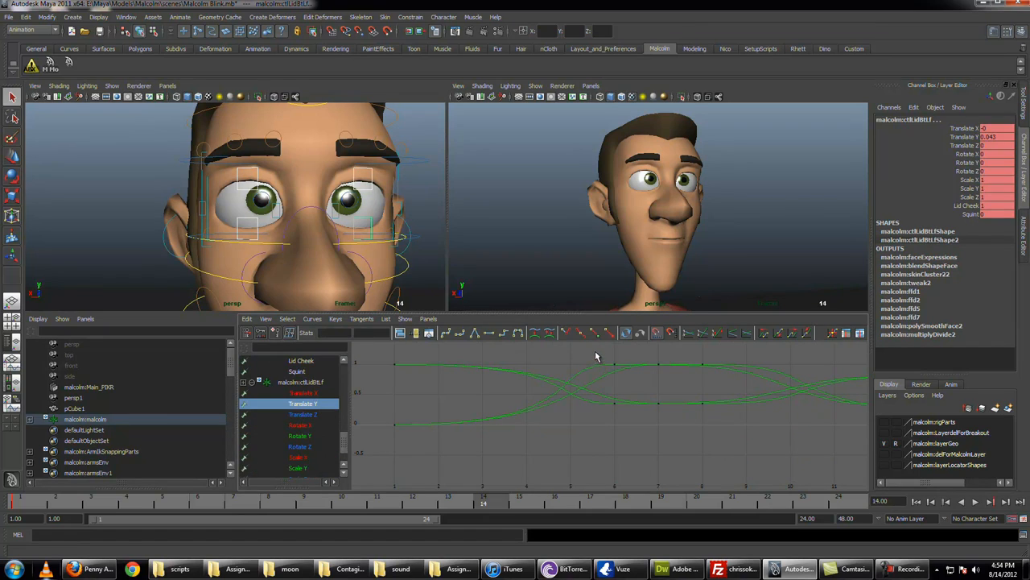
Step: Break the tangents of the eyelids' closed keys at frame 7 and shorten their incoming tangents
{"action": "left_click_drag", "start_coordinate": [676, 400], "coordinate": [677, 405]}
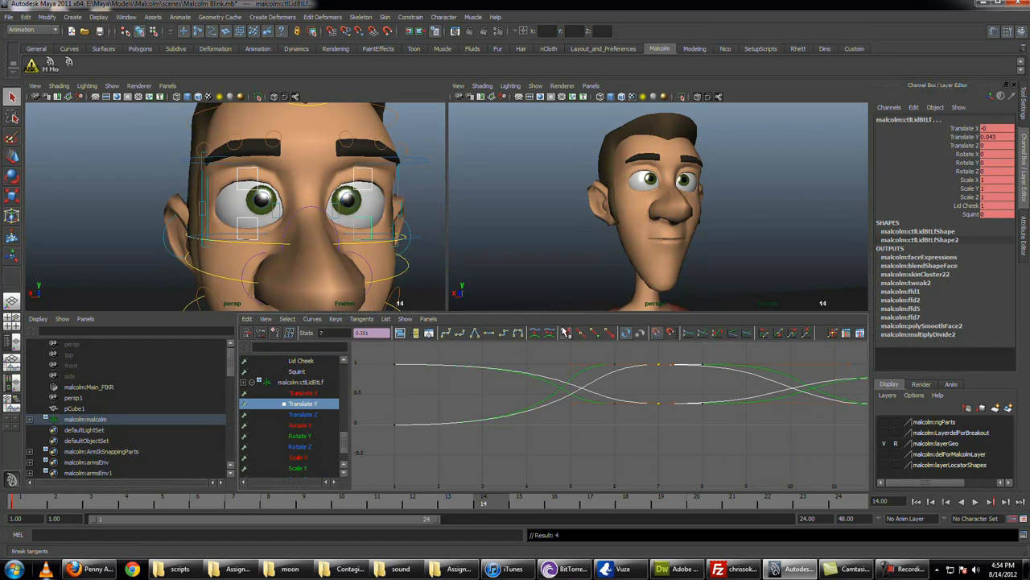
{"action": "left_click_drag", "start_coordinate": [641, 422], "coordinate": [641, 421]}
{"action": "key", "text": "w"}
{"action": "middle_click_drag", "start_coordinate": [635, 415], "coordinate": [697, 419], "text": "shift"}
{"action": "key", "text": "q"}
Step: Shorten the incoming tangents of the right eyelids' closed keys at frame 6
{"action": "left_click_drag", "start_coordinate": [599, 356], "coordinate": [593, 413]}
{"action": "key", "text": "w"}
{"action": "middle_click_drag", "start_coordinate": [592, 412], "coordinate": [623, 414], "text": "shift"}
{"action": "middle_click_drag", "start_coordinate": [697, 425], "coordinate": [608, 428], "text": "alt"}
{"action": "key", "text": "q"}
Step: Isolate the Translate Y curves of the left upper and lower eyelids in the Graph Editor
{"action": "left_click_drag", "start_coordinate": [570, 364], "coordinate": [574, 420]}
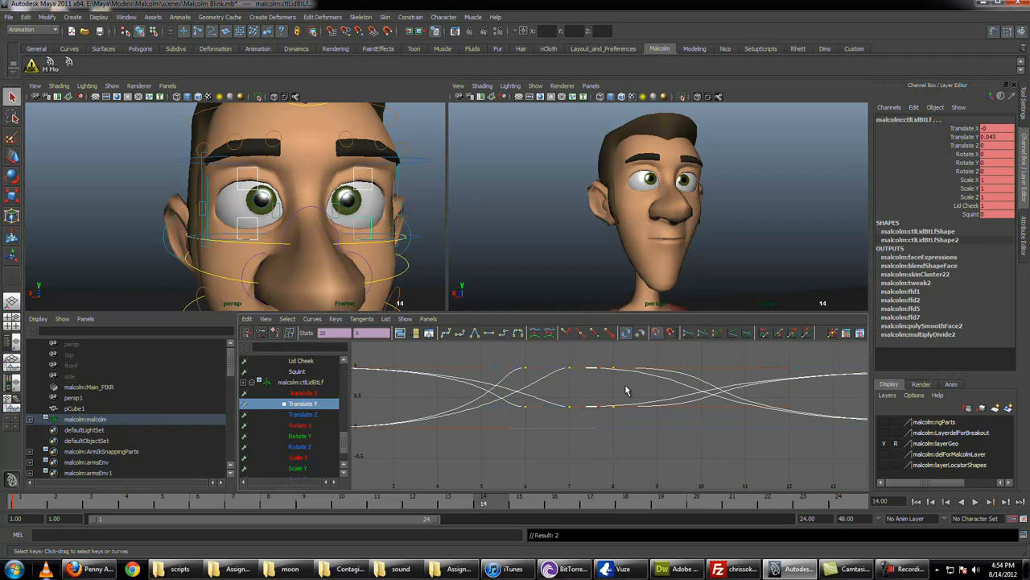
{"action": "left_click", "coordinate": [318, 405]}
{"action": "scroll", "coordinate": [314, 406], "scroll_direction": "down", "scroll_amount": 2}
{"action": "left_click", "coordinate": [314, 362]}
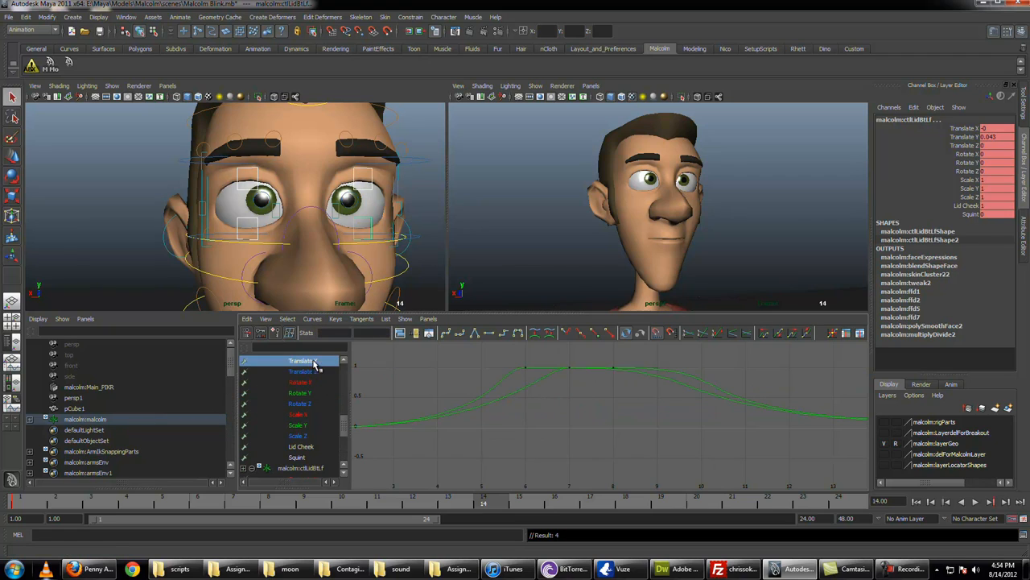
{"action": "scroll", "coordinate": [306, 439], "scroll_direction": "up", "scroll_amount": 2}
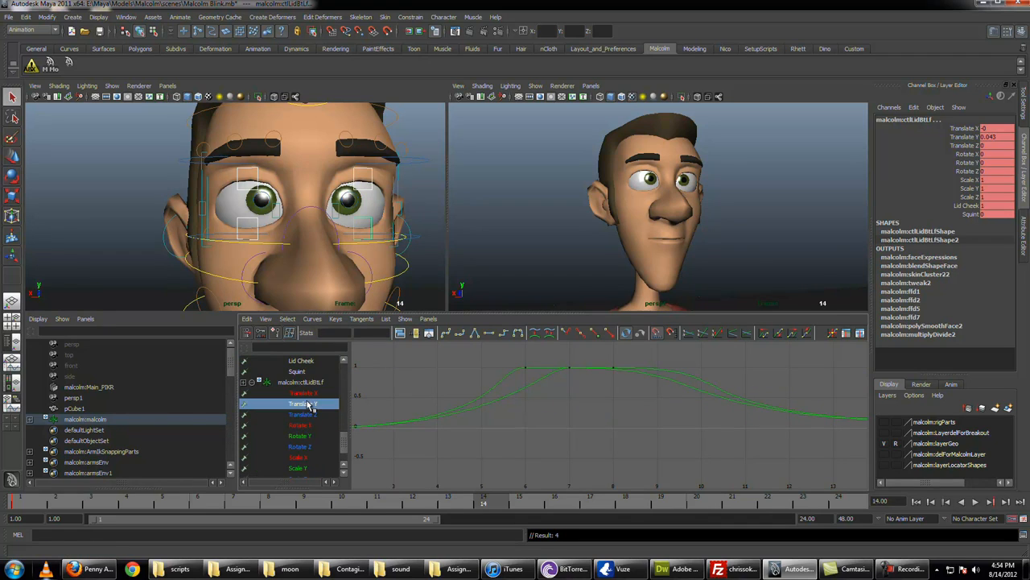
{"action": "left_click", "coordinate": [309, 407]}
{"action": "scroll", "coordinate": [306, 402], "scroll_direction": "down", "scroll_amount": 3}
{"action": "scroll", "coordinate": [306, 392], "scroll_direction": "down", "scroll_amount": 2}
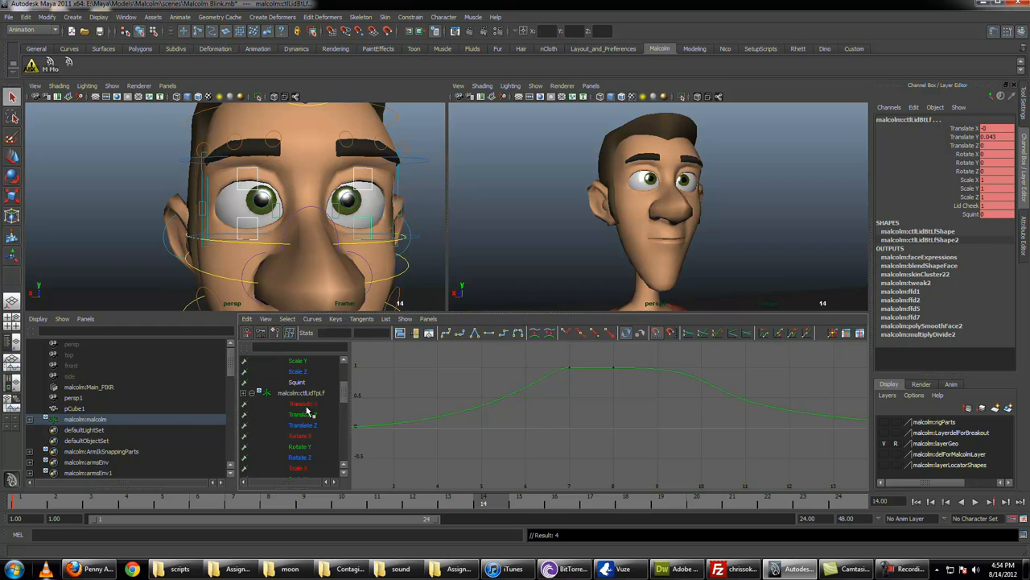
{"action": "left_click", "coordinate": [305, 414]}
Step: Break the tangents of the left eyelids' frame 8 keys and shorten their outgoing tangents for a quicker opening
{"action": "left_click_drag", "start_coordinate": [630, 425], "coordinate": [631, 427]}
{"action": "left_click_drag", "start_coordinate": [643, 357], "coordinate": [659, 450]}
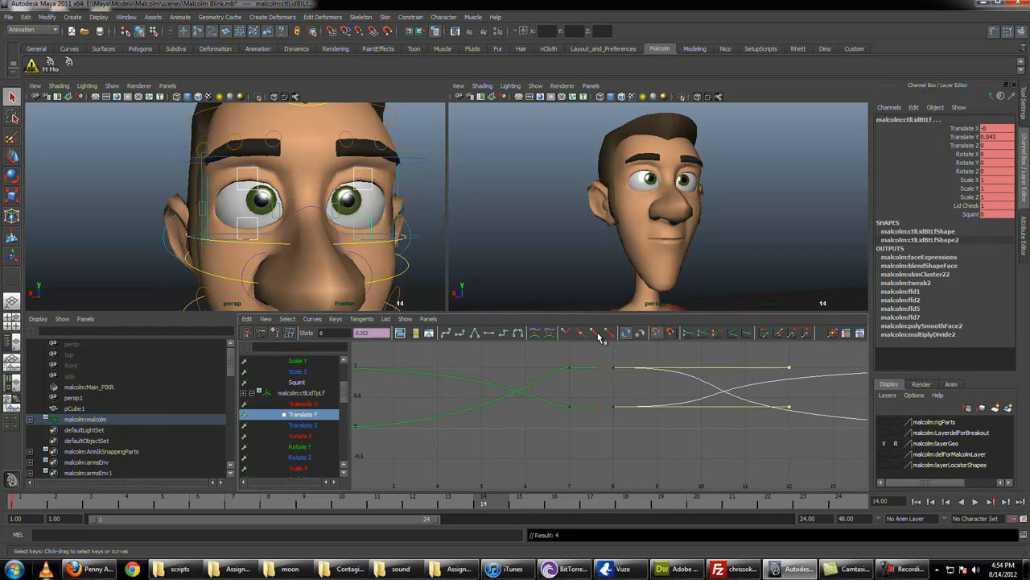
{"action": "key", "text": "w"}
{"action": "middle_click_drag", "start_coordinate": [616, 416], "coordinate": [521, 420]}
{"action": "key", "text": "q"}
Step: Isolate the Translate Y curves of the right upper and lower eyelids in the Graph Editor
{"action": "scroll", "coordinate": [292, 427], "scroll_direction": "up", "scroll_amount": 1}
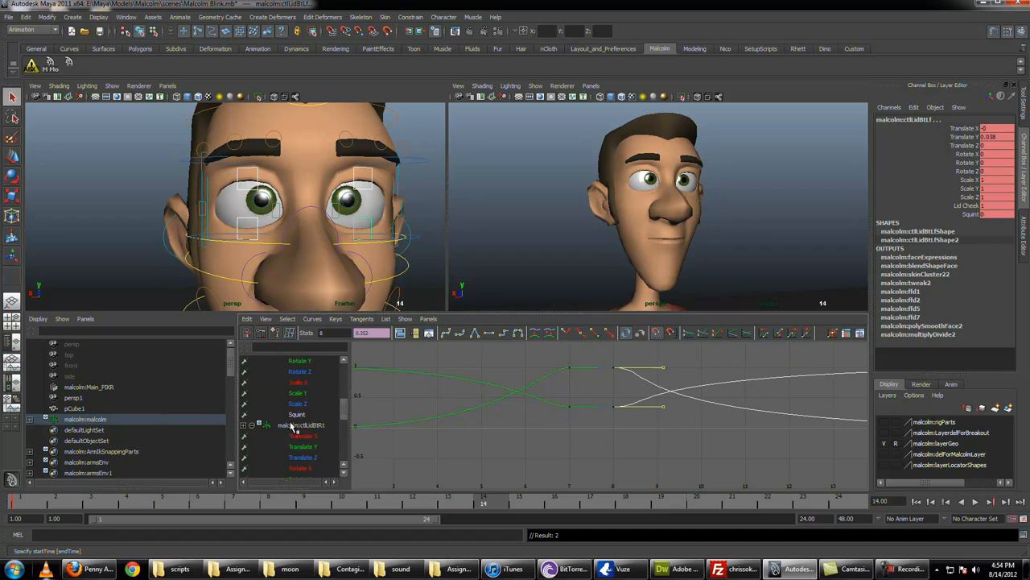
{"action": "left_click", "coordinate": [306, 446]}
{"action": "scroll", "coordinate": [307, 443], "scroll_direction": "up", "scroll_amount": 5}
{"action": "left_click", "coordinate": [310, 380]}
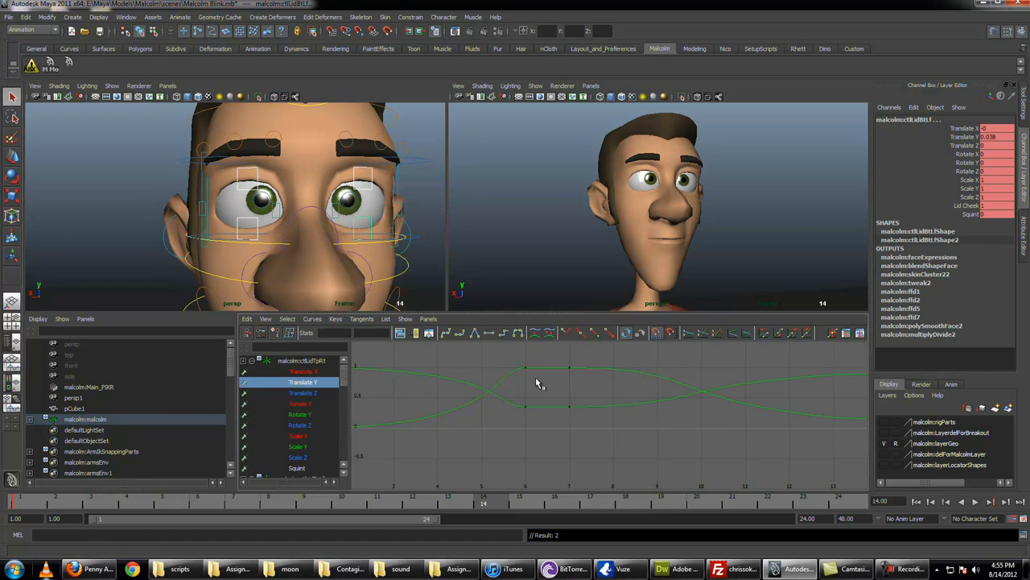
Step: Break the tangents of the right eyelids' frame 7 keys and shorten their outgoing tangents
{"action": "left_click_drag", "start_coordinate": [536, 379], "coordinate": [602, 427]}
{"action": "left_click", "coordinate": [564, 331]}
{"action": "left_click_drag", "start_coordinate": [588, 355], "coordinate": [621, 435]}
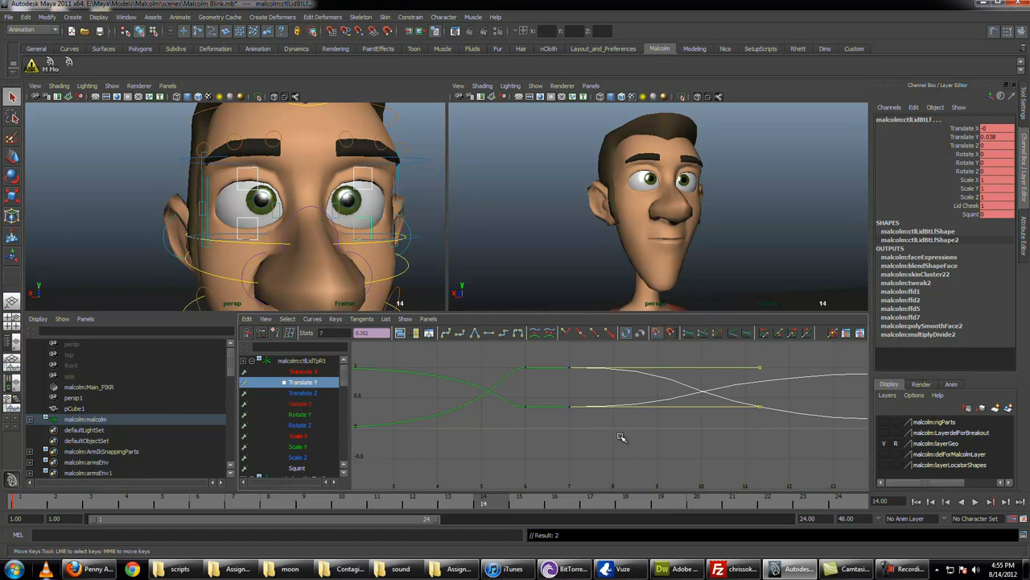
{"action": "key", "text": "w"}
{"action": "middle_click_drag", "start_coordinate": [581, 424], "coordinate": [436, 425], "text": "shift"}
{"action": "key", "text": "q"}
{"action": "key", "text": "w"}
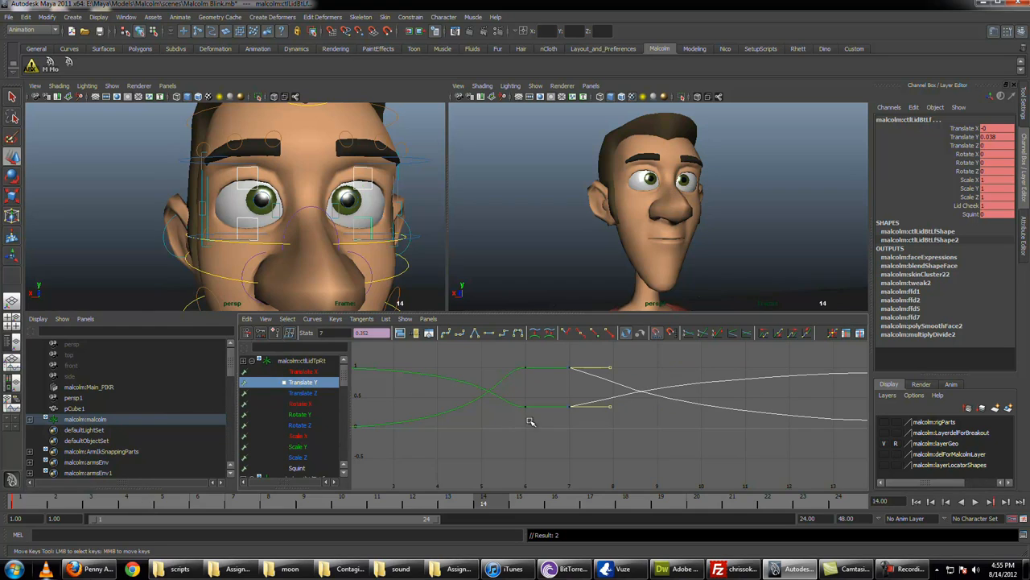
{"action": "middle_click_drag", "start_coordinate": [613, 414], "coordinate": [646, 413], "text": "shift"}
{"action": "key", "text": "q"}
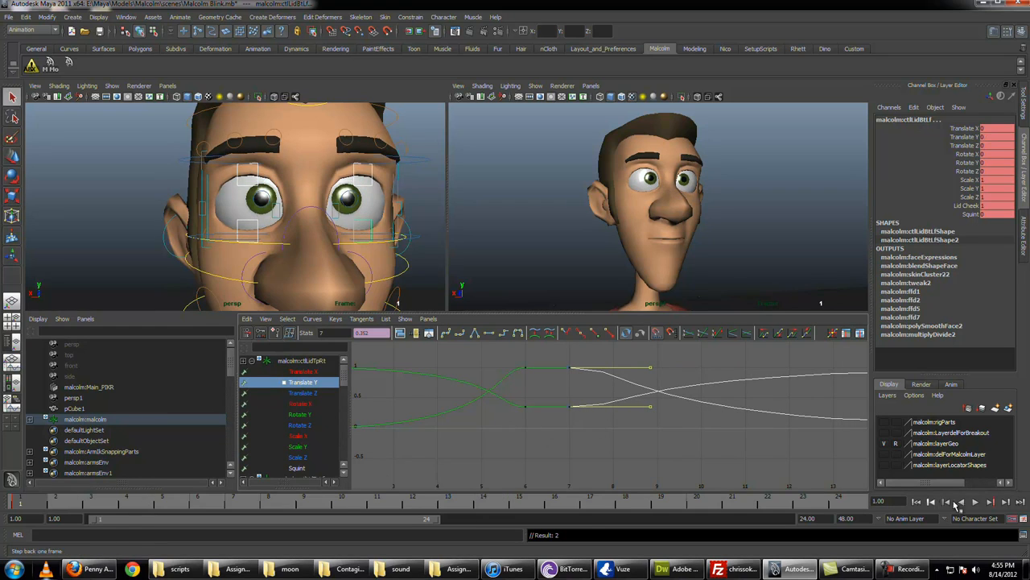
Step: Play back the blink and scrub to frame 8 to examine the closed eyes
{"action": "left_click", "coordinate": [975, 502]}
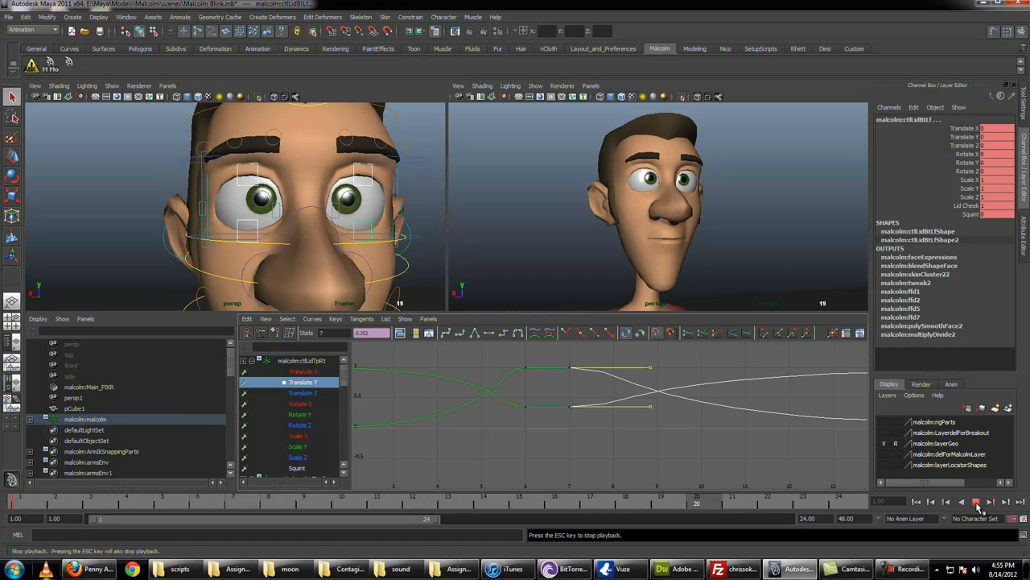
{"action": "left_click", "coordinate": [976, 505]}
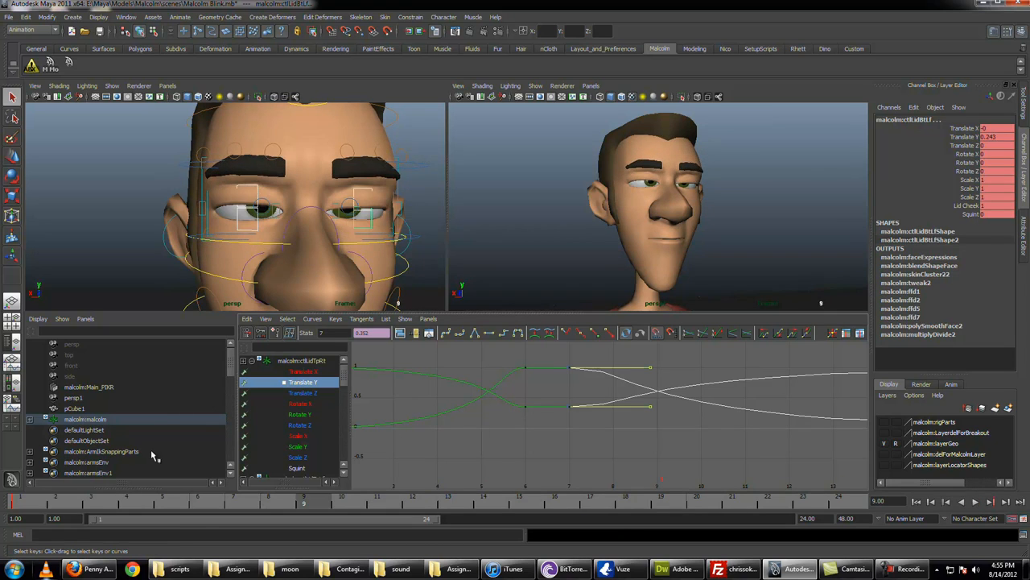
{"action": "left_click_drag", "start_coordinate": [93, 501], "coordinate": [268, 505]}
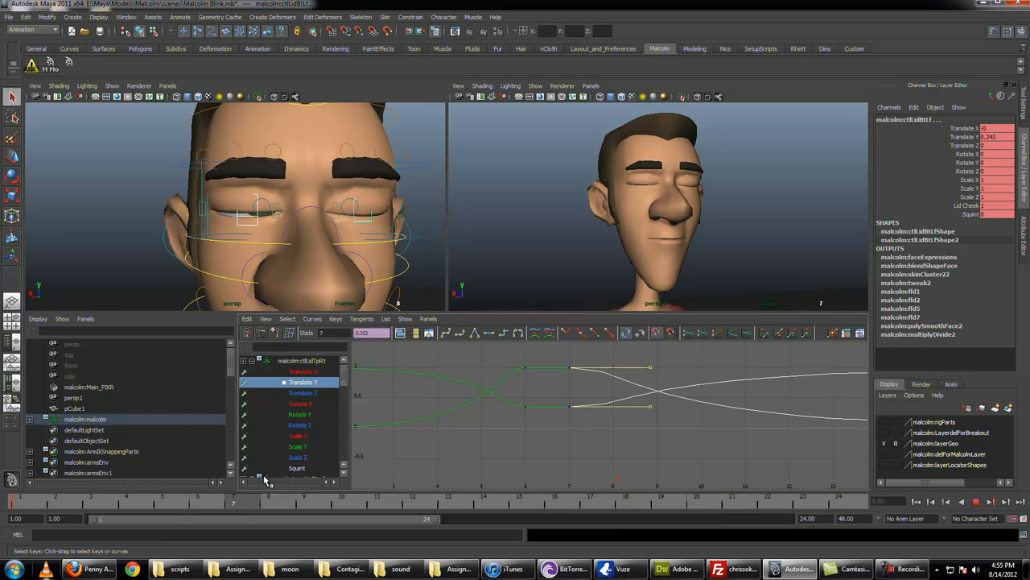
{"action": "left_click", "coordinate": [307, 211]}
{"action": "right_click_drag", "start_coordinate": [507, 372], "coordinate": [434, 380], "text": "alt"}
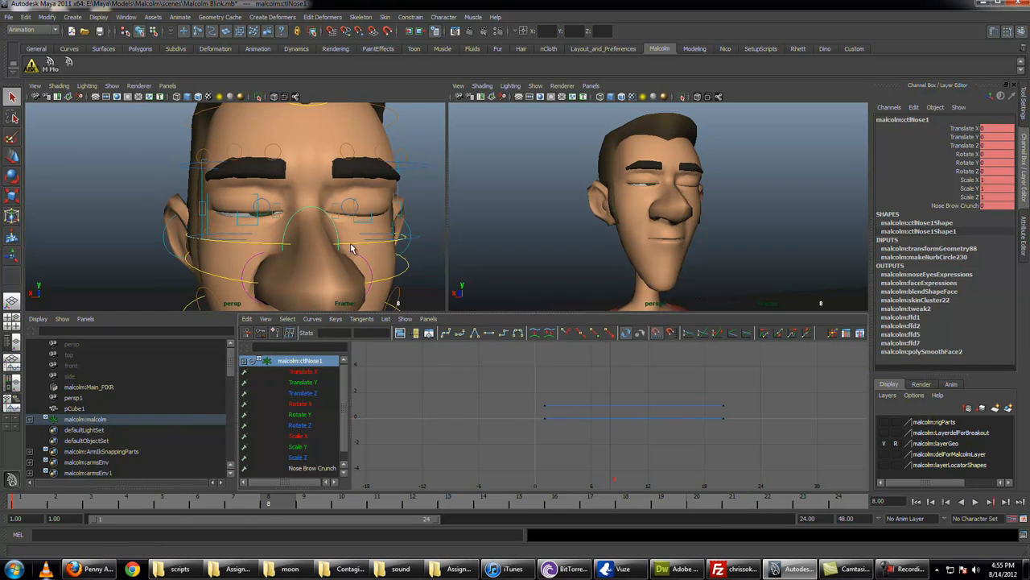
{"action": "key", "text": "w"}
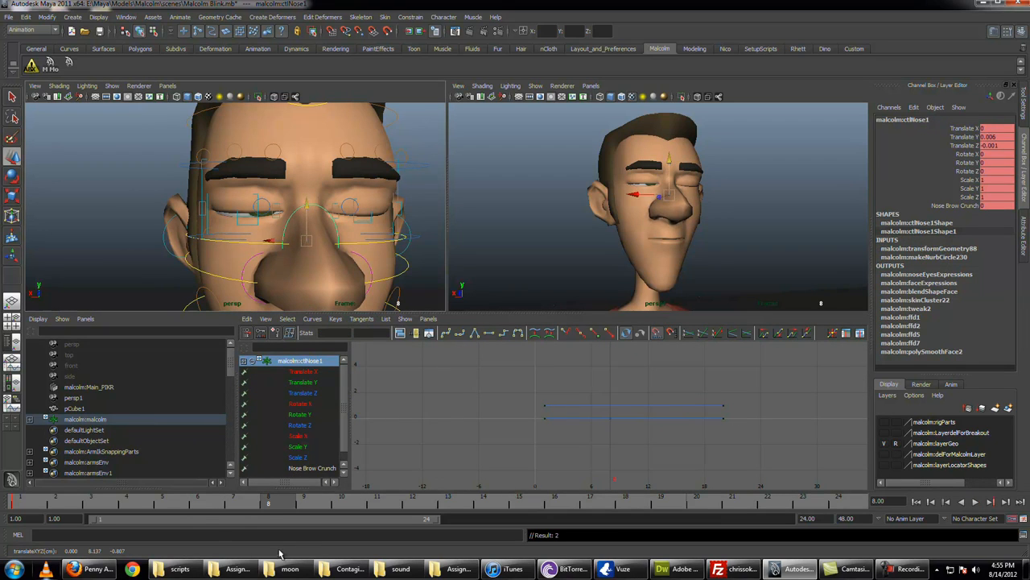
{"action": "key", "text": "q"}
{"action": "left_click_drag", "start_coordinate": [113, 501], "coordinate": [532, 537]}
{"action": "left_click", "coordinate": [281, 500]}
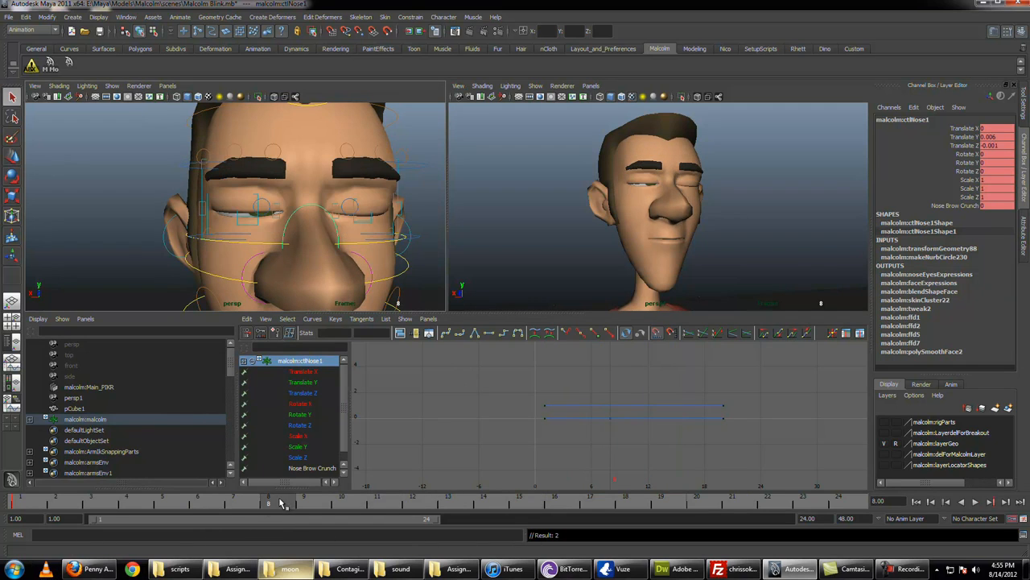
{"action": "key", "text": "ctrl+z"}
{"action": "key", "text": "ctrl+z"}
Step: Raise both nostril controls to Translate Y 0.102 at frame 8 and review their motion in playback and in the Graph Editor
{"action": "left_click", "coordinate": [352, 259]}
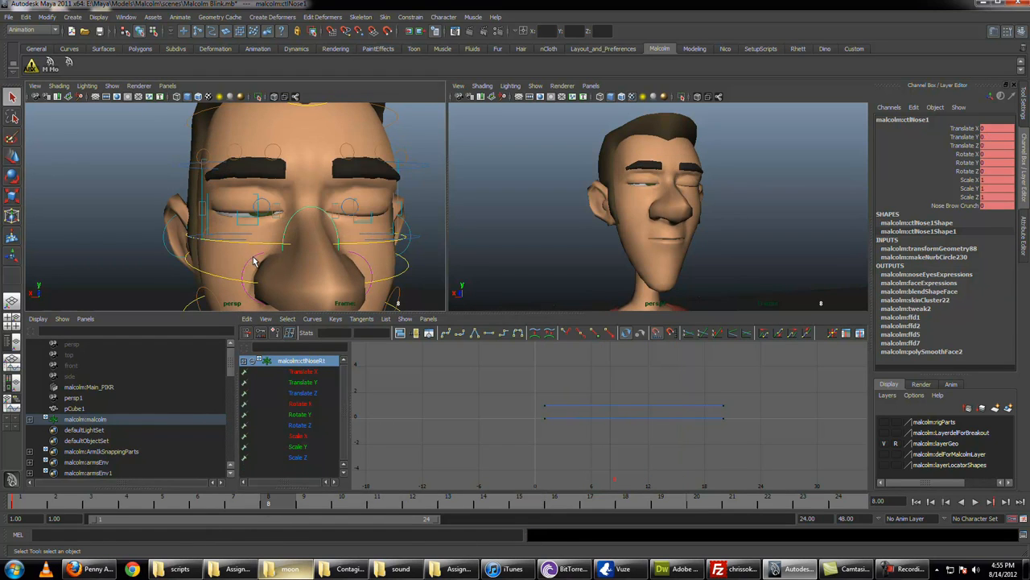
{"action": "left_click", "coordinate": [353, 256], "text": "shift"}
{"action": "key", "text": "w"}
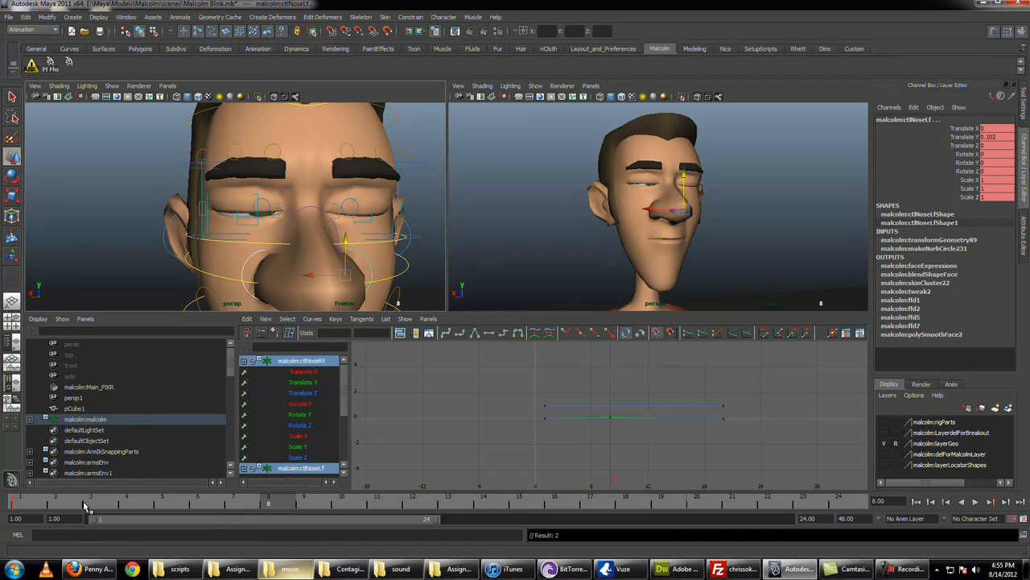
{"action": "key", "text": "alt+v"}
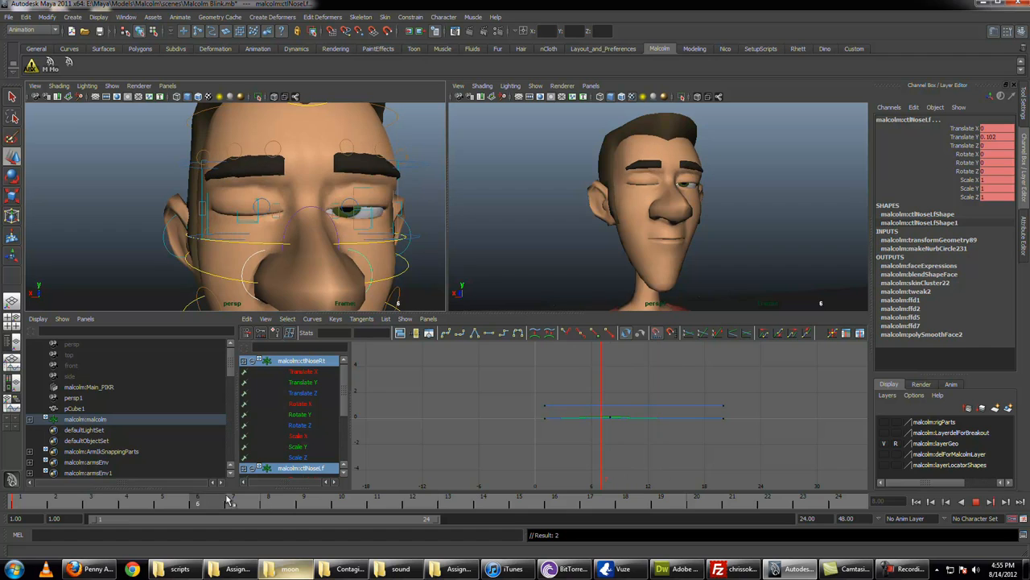
{"action": "left_click", "coordinate": [269, 499]}
{"action": "middle_click_drag", "start_coordinate": [240, 269], "coordinate": [268, 169], "text": "alt"}
{"action": "key", "text": "q"}
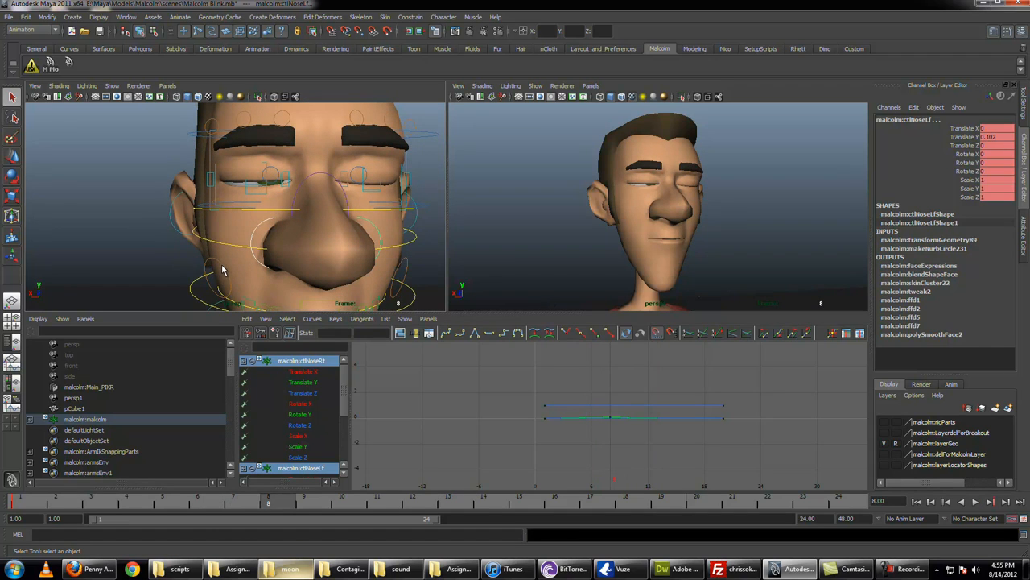
{"action": "key", "text": "alt+v"}
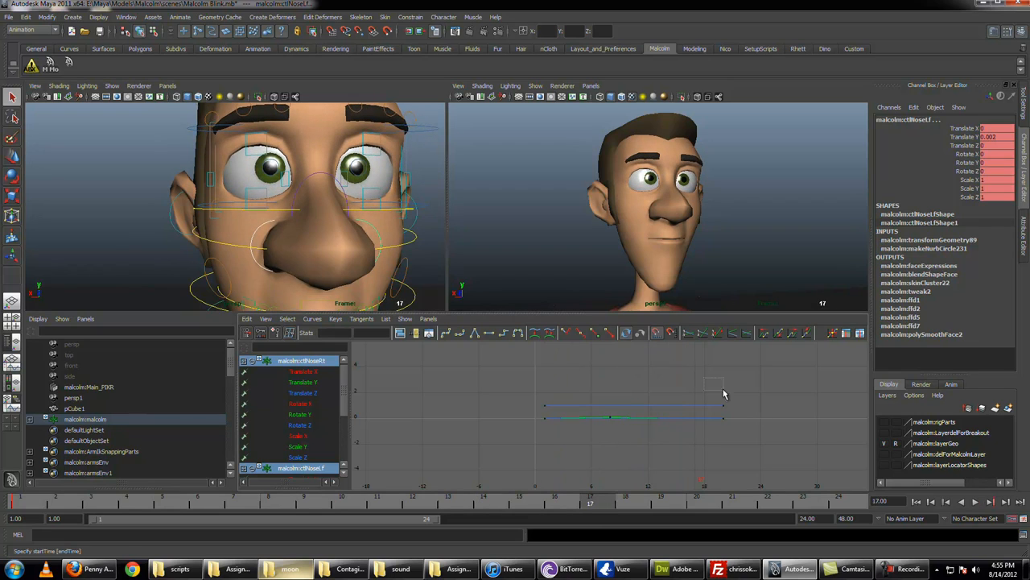
{"action": "key", "text": "a"}
{"action": "right_click_drag", "start_coordinate": [683, 381], "coordinate": [661, 380], "text": "alt"}
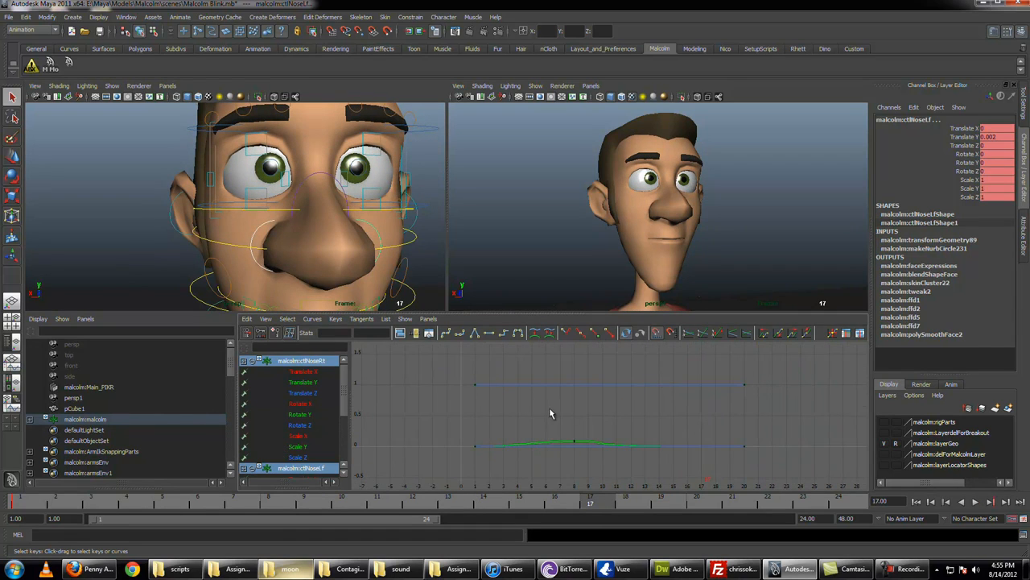
{"action": "key", "text": "alt+v"}
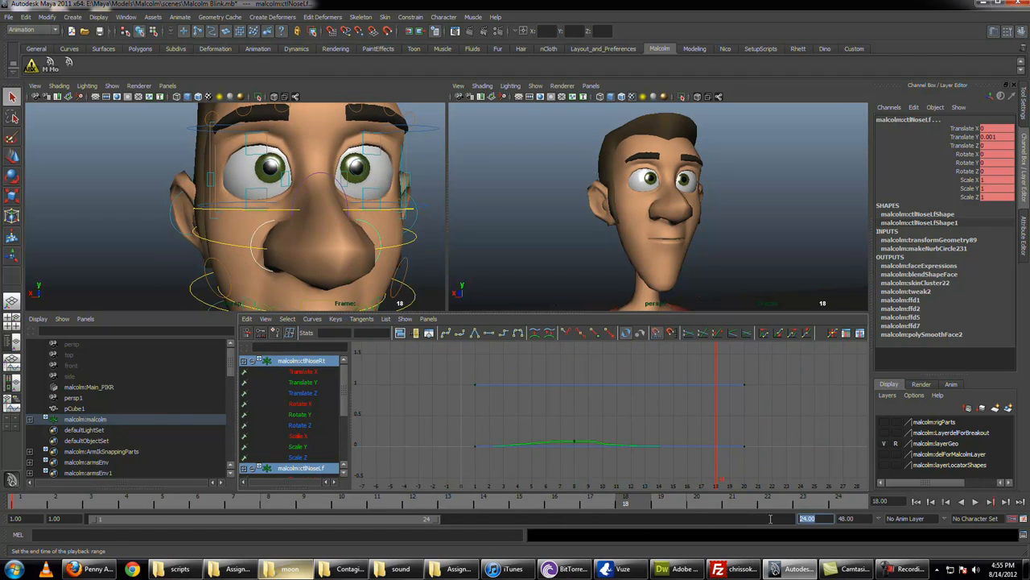
Step: Extend the end of the playback range to frame 36 and go to frame 20
{"action": "key", "text": "Return"}
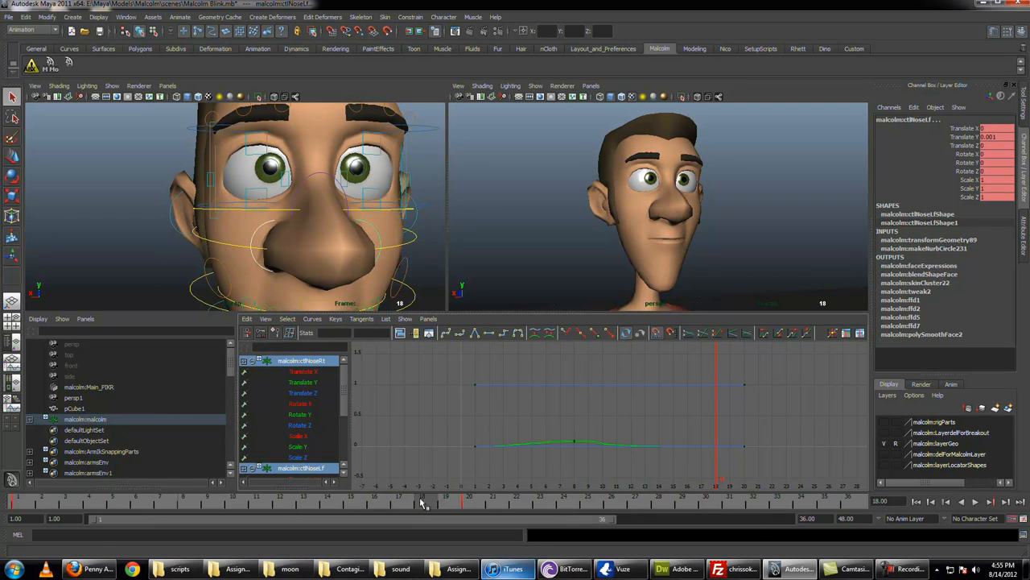
{"action": "left_click", "coordinate": [476, 504]}
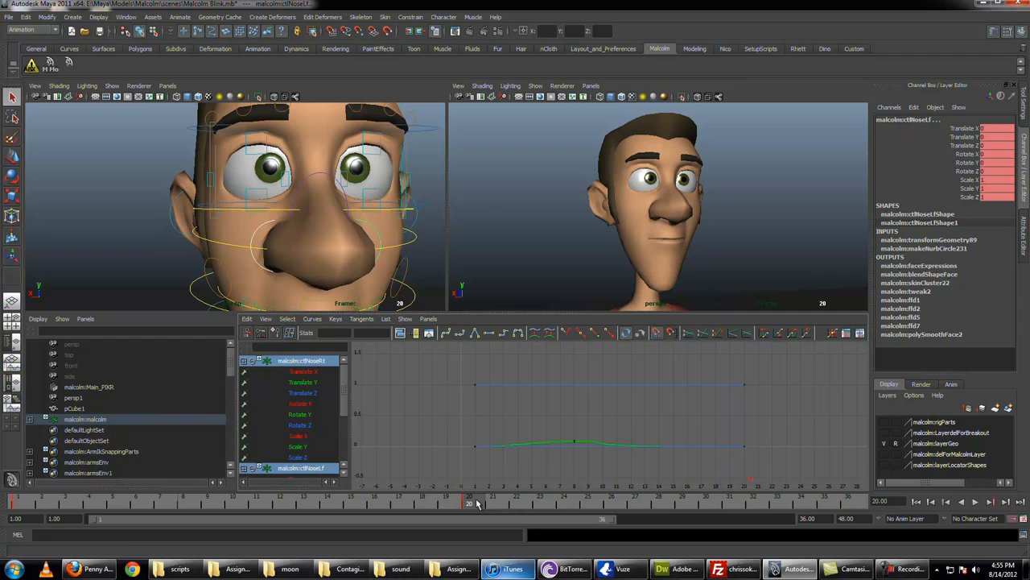
Step: Shift both pupils sideways at frame 22, with the left one at Translate X 0.03, and key them
{"action": "left_click", "coordinate": [279, 170]}
{"action": "left_click", "coordinate": [355, 172]}
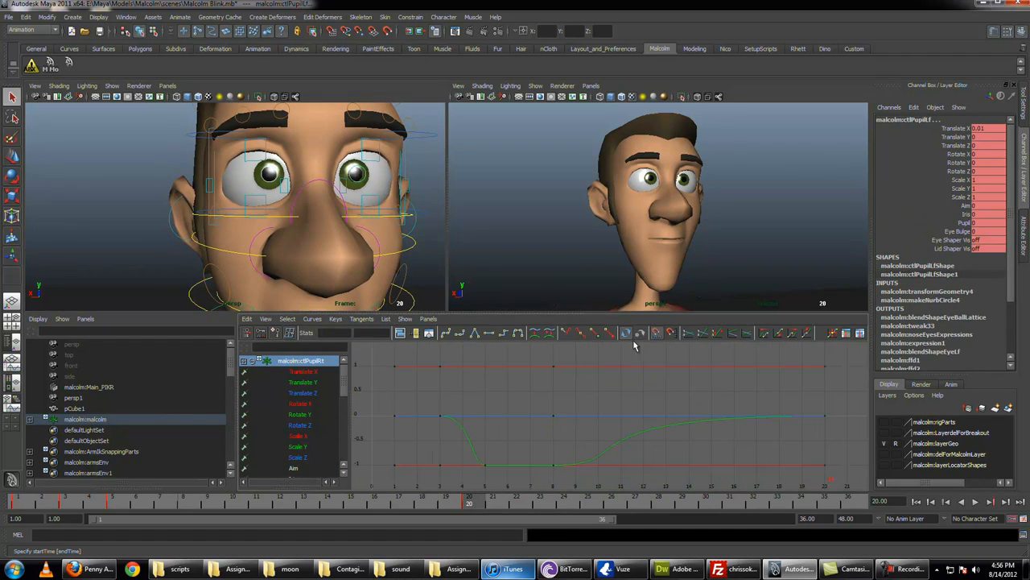
{"action": "left_click", "coordinate": [511, 504]}
{"action": "key", "text": "w"}
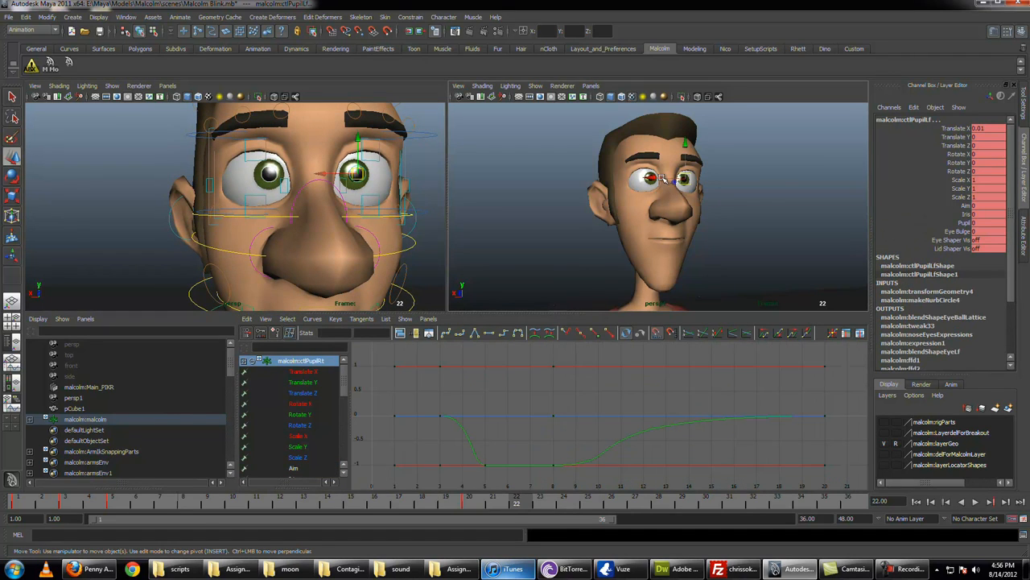
{"action": "left_click_drag", "start_coordinate": [684, 178], "coordinate": [681, 179]}
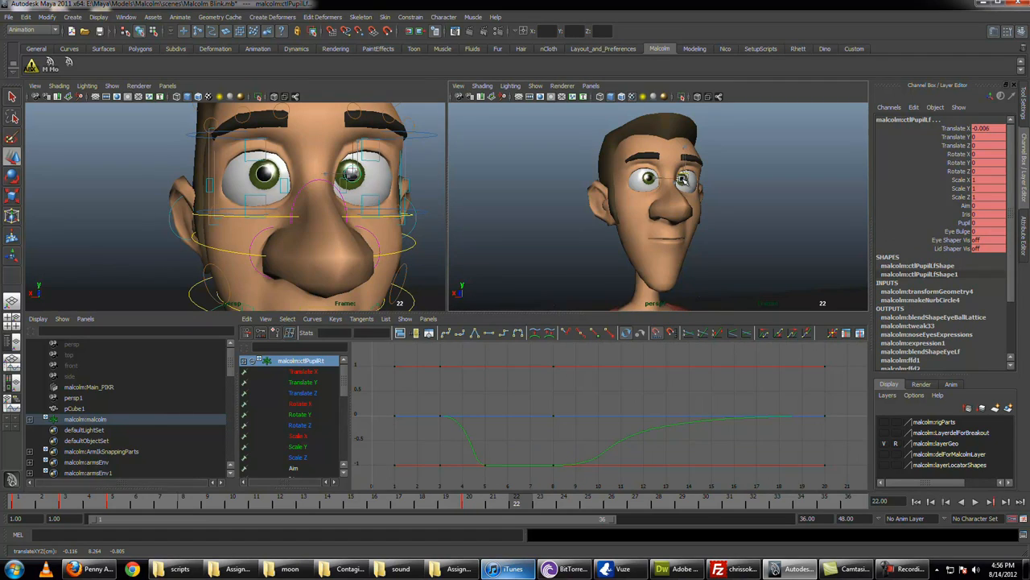
{"action": "key", "text": "ctrl+z"}
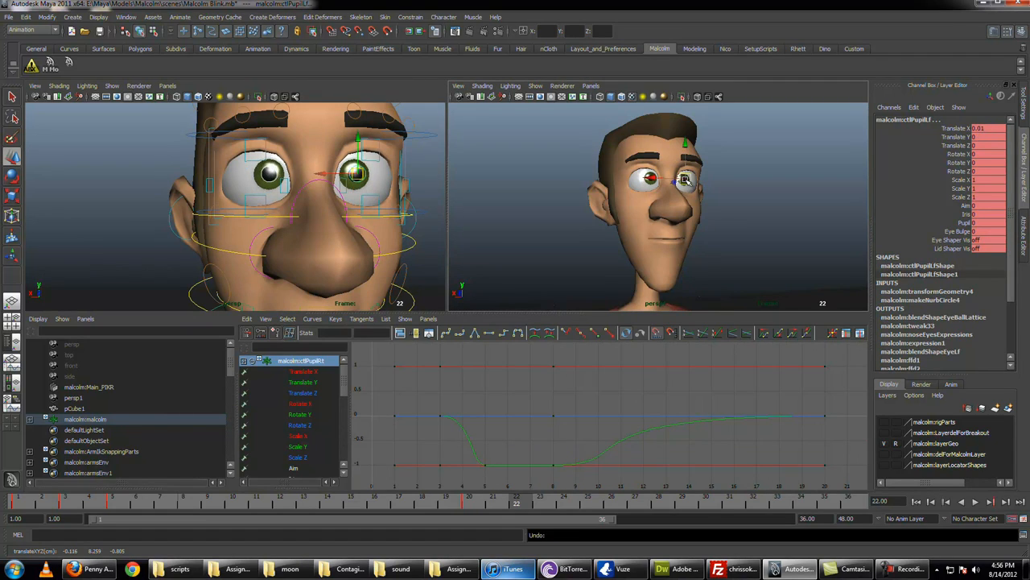
{"action": "left_click_drag", "start_coordinate": [684, 178], "coordinate": [689, 181]}
{"action": "key", "text": "s"}
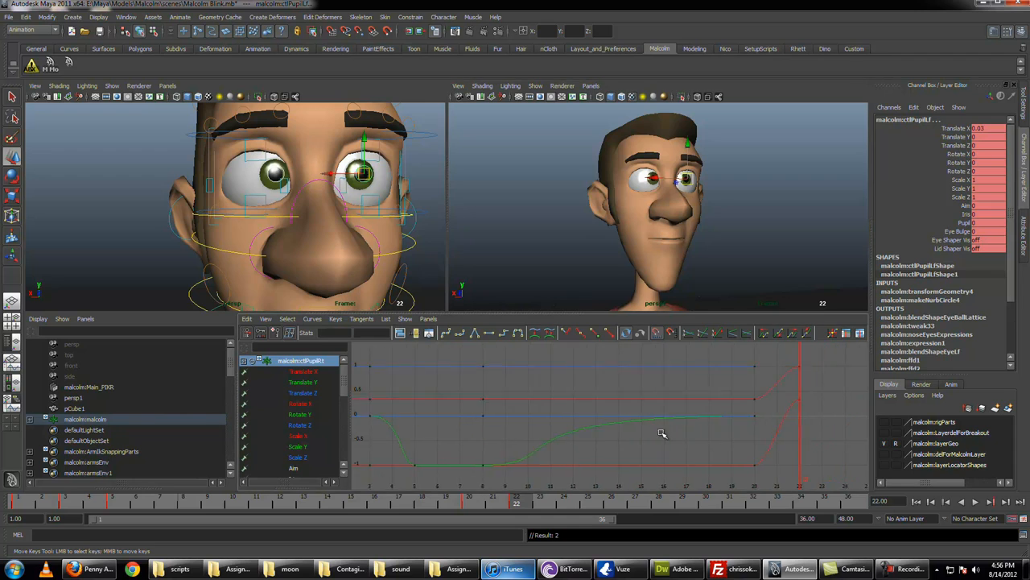
Step: Hold the pupils' pose until frame 27, and at frame 29 move the left pupil to Translate X 0.026, Y -0.021 together with the right
{"action": "key", "text": "a"}
{"action": "left_click_drag", "start_coordinate": [519, 503], "coordinate": [682, 505]}
{"action": "left_click_drag", "start_coordinate": [685, 179], "coordinate": [688, 184]}
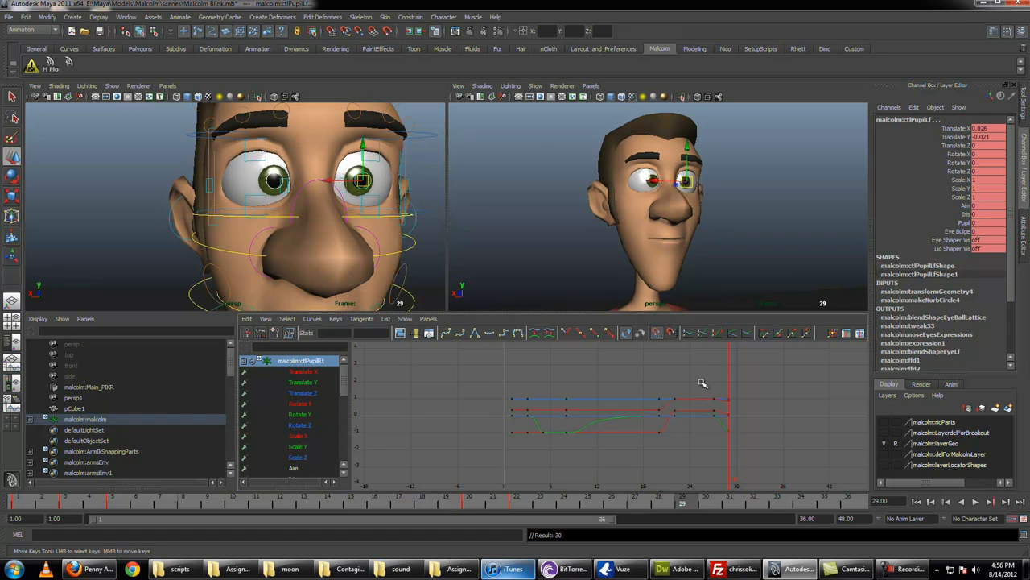
{"action": "key", "text": "q"}
{"action": "left_click_drag", "start_coordinate": [401, 502], "coordinate": [733, 483]}
Step: Lengthen the incoming tangents of the pupils' frame 22 keys back to frame 20 for a snappier eye dart
{"action": "left_click", "coordinate": [673, 415]}
{"action": "key", "text": "a"}
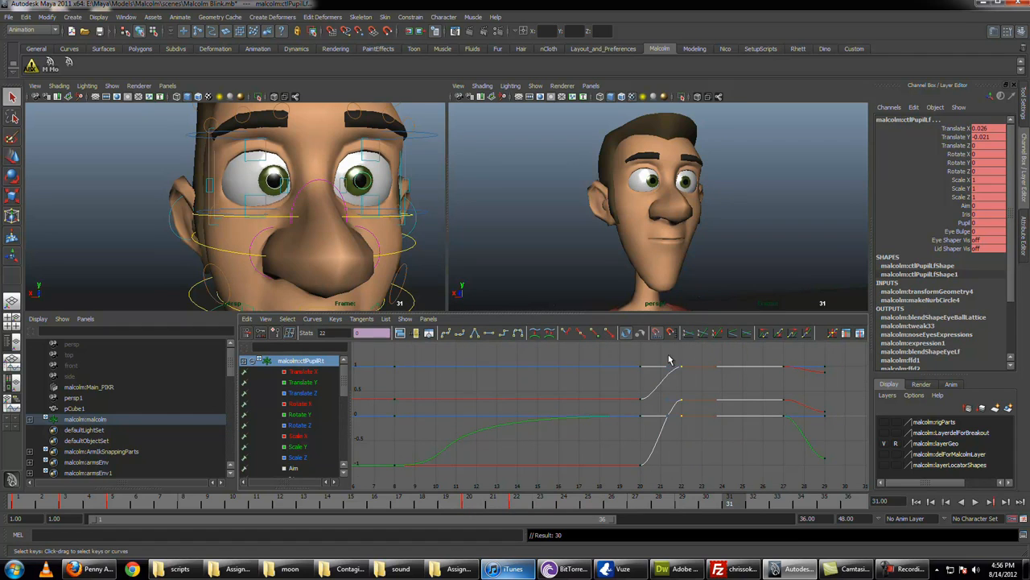
{"action": "left_click_drag", "start_coordinate": [681, 437], "coordinate": [681, 438]}
{"action": "key", "text": "w"}
{"action": "middle_click_drag", "start_coordinate": [671, 426], "coordinate": [642, 425], "text": "shift"}
{"action": "key", "text": "q"}
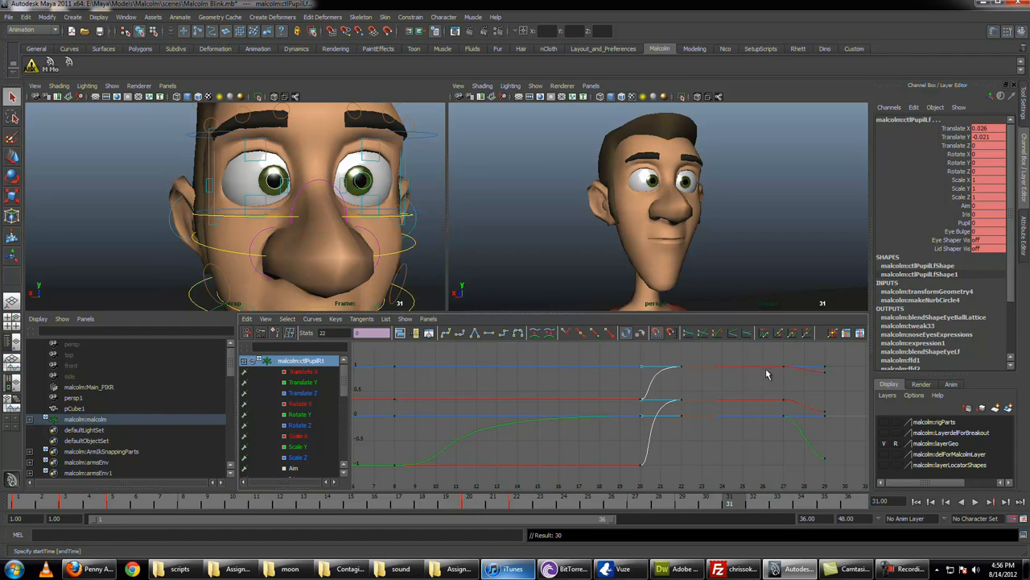
Step: Lengthen the incoming tangents of the pupils' frame 29 keys back to frame 27 and scrub through the eye darts
{"action": "left_click_drag", "start_coordinate": [857, 488], "coordinate": [805, 359]}
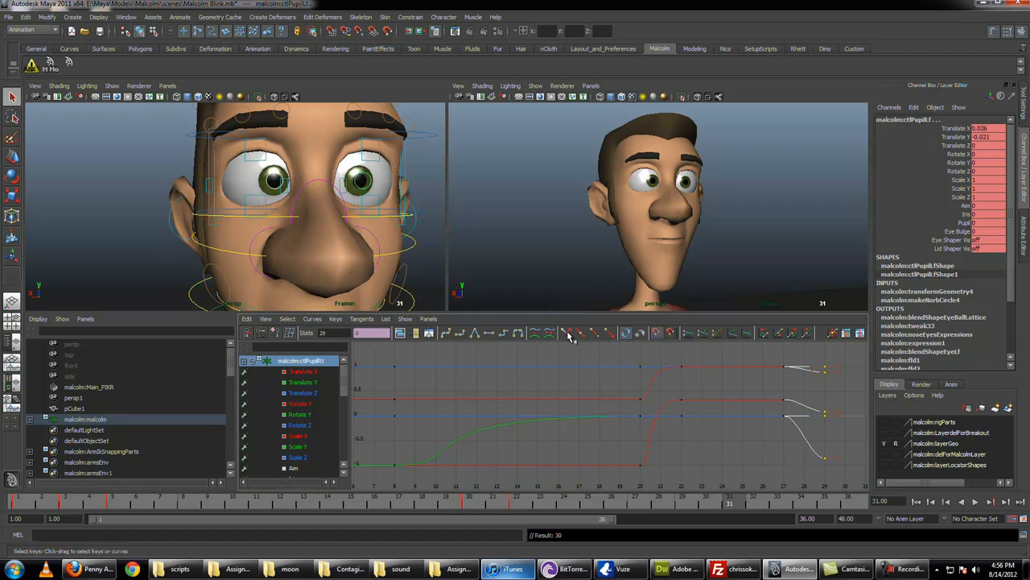
{"action": "key", "text": "w"}
{"action": "middle_click_drag", "start_coordinate": [815, 469], "coordinate": [784, 460], "text": "shift"}
{"action": "key", "text": "q"}
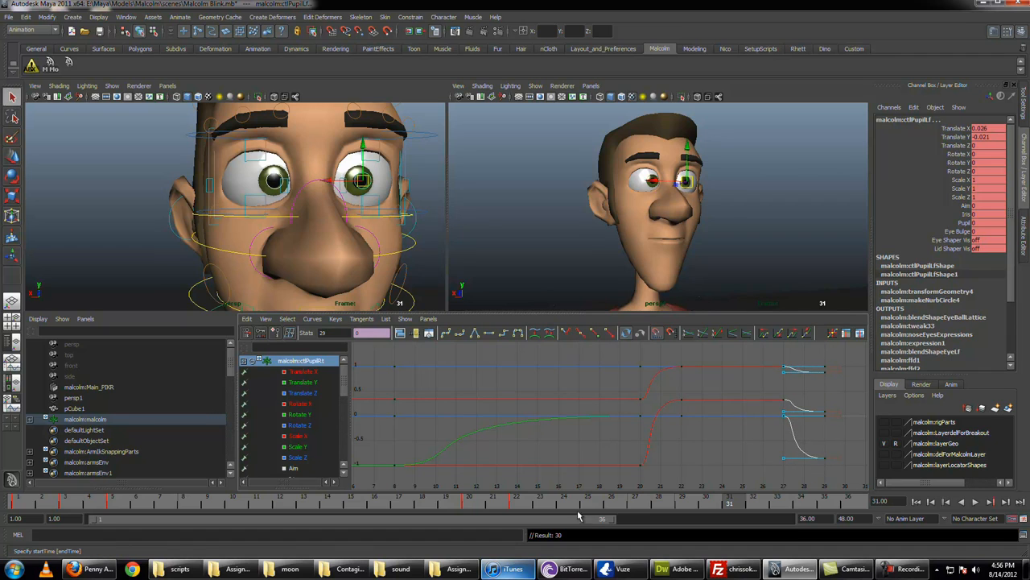
{"action": "left_click_drag", "start_coordinate": [577, 511], "coordinate": [652, 467]}
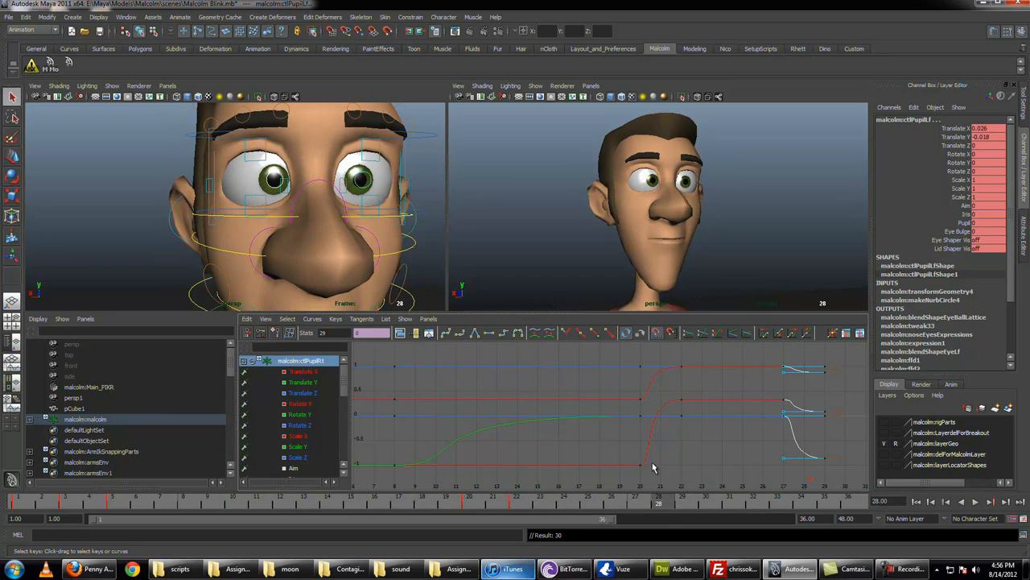
Step: Reposition the pupils at frame 22, with the left one at Translate X 0.018 and Y 0.004, and key the same pose at frame 27
{"action": "left_click", "coordinate": [691, 354]}
{"action": "middle_click_drag", "start_coordinate": [661, 435], "coordinate": [588, 437], "text": "alt"}
{"action": "left_click_drag", "start_coordinate": [600, 507], "coordinate": [526, 502]}
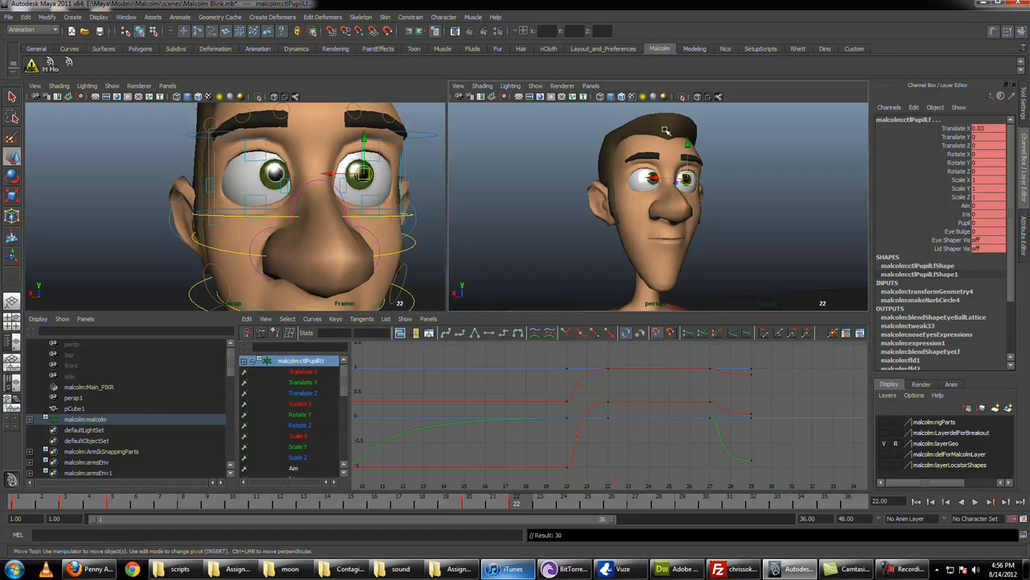
{"action": "left_click_drag", "start_coordinate": [684, 181], "coordinate": [682, 183]}
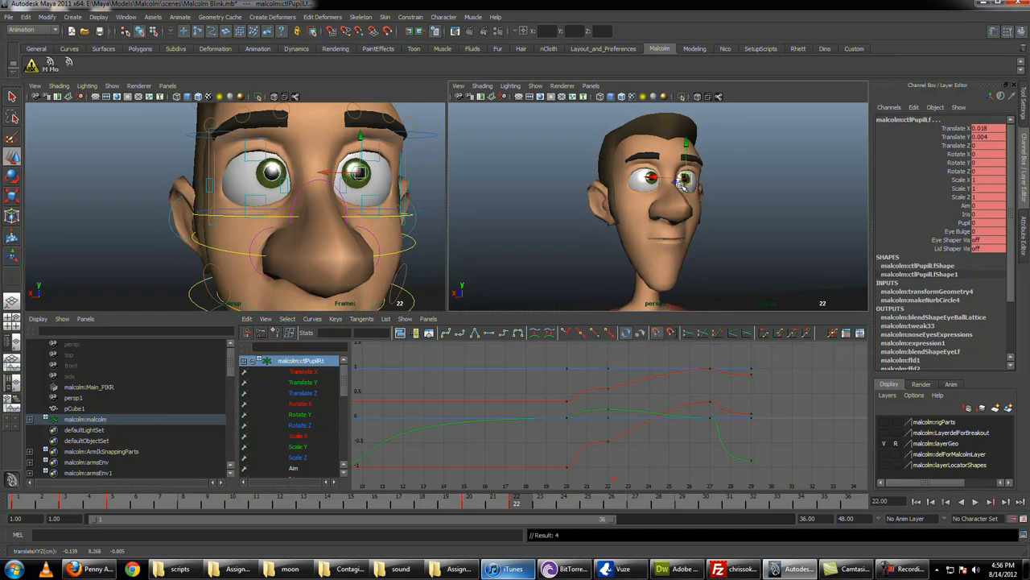
{"action": "middle_click_drag", "start_coordinate": [536, 509], "coordinate": [633, 494]}
{"action": "key", "text": "s"}
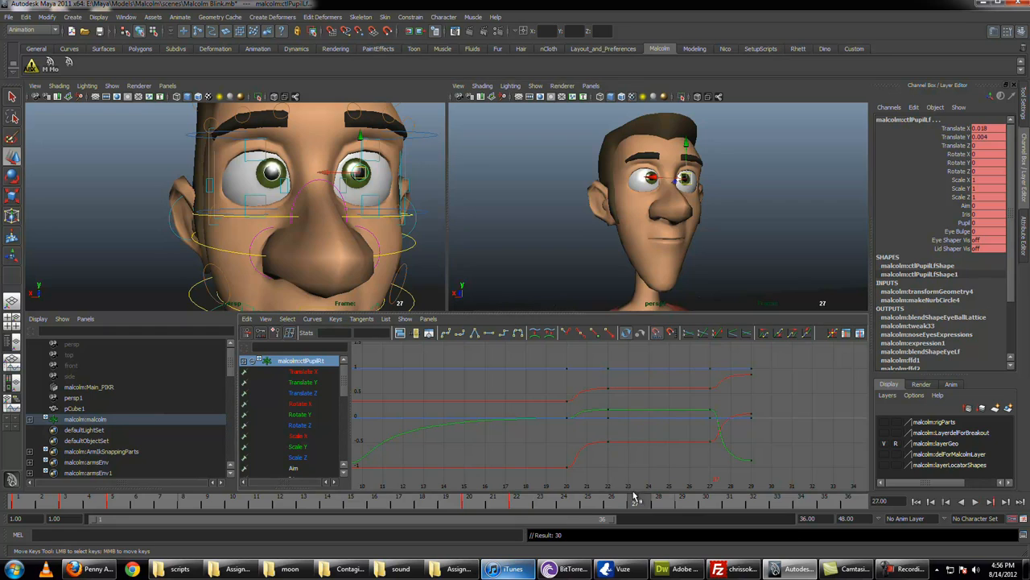
Step: Adjust and key the pupils at frame 29, with the left one at Translate X 0.026 and Y -0.008, and play back the darts
{"action": "left_click_drag", "start_coordinate": [643, 500], "coordinate": [686, 505]}
{"action": "left_click_drag", "start_coordinate": [683, 182], "coordinate": [689, 193]}
{"action": "key", "text": "alt+v"}
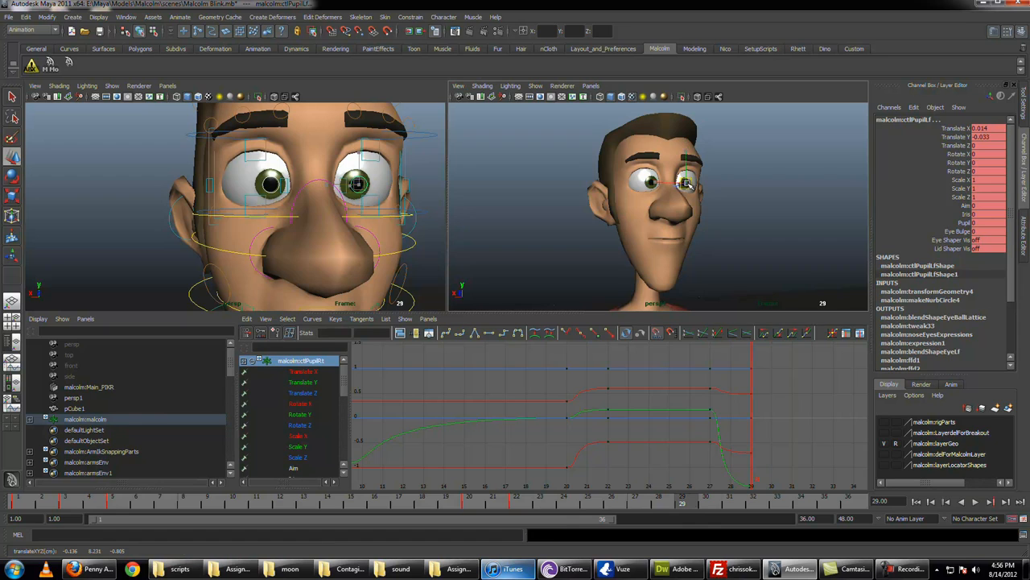
{"action": "left_click_drag", "start_coordinate": [684, 184], "coordinate": [690, 186]}
{"action": "key", "text": "s"}
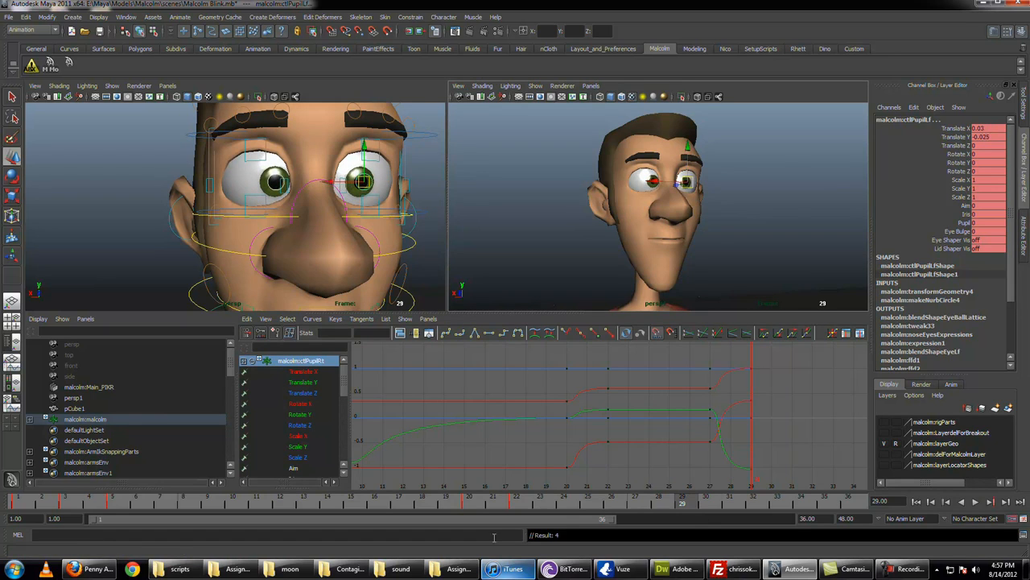
{"action": "mouse_move", "coordinate": [470, 499]}
{"action": "left_mouse_down"}
{"action": "mouse_move", "coordinate": [737, 499]}
{"action": "mouse_move", "coordinate": [613, 497]}
{"action": "mouse_move", "coordinate": [728, 495]}
{"action": "left_mouse_up"}
{"action": "left_click_drag", "start_coordinate": [688, 183], "coordinate": [688, 183]}
{"action": "key", "text": "s"}
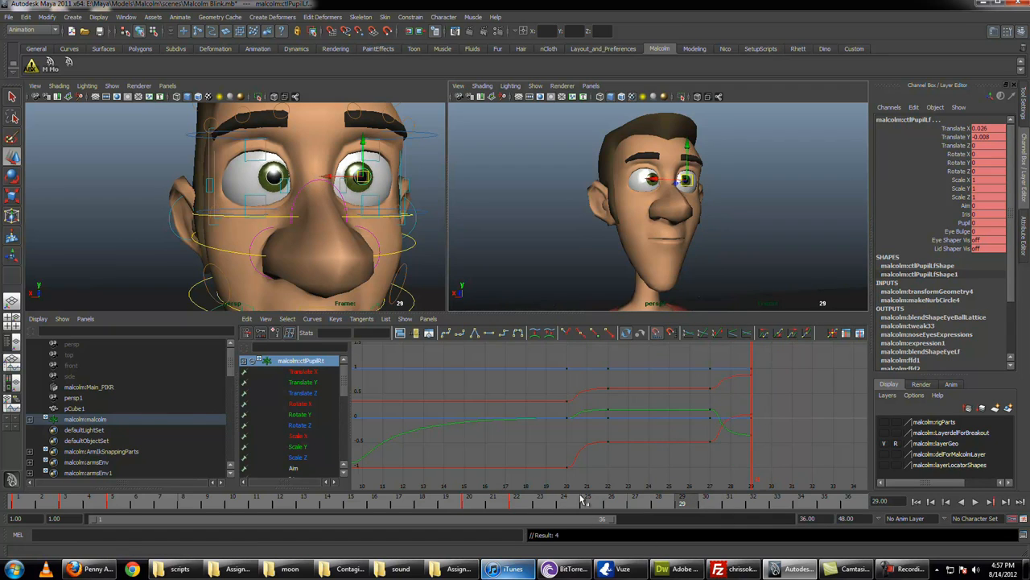
{"action": "key", "text": "alt+v"}
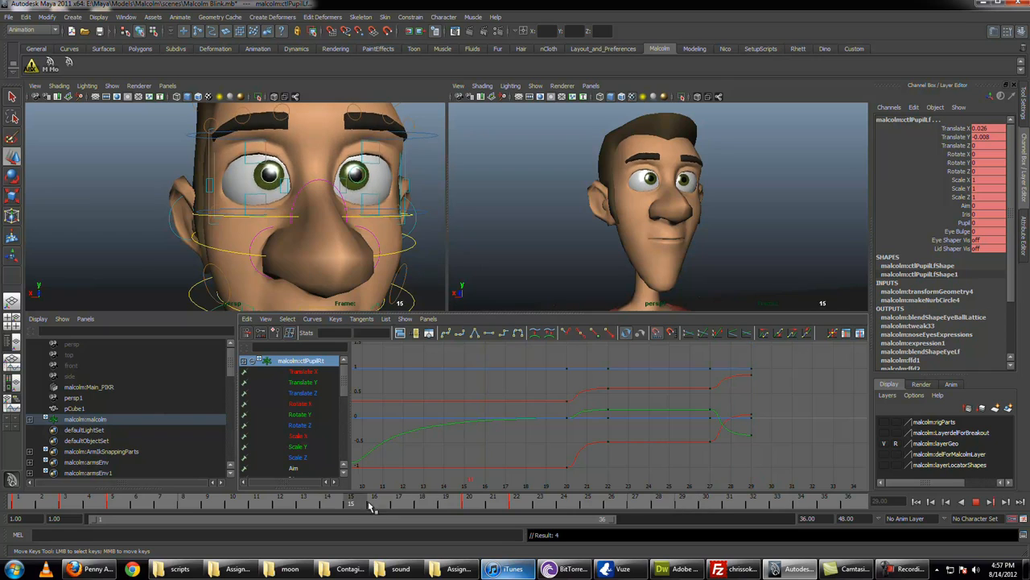
{"action": "left_click_drag", "start_coordinate": [368, 501], "coordinate": [700, 516]}
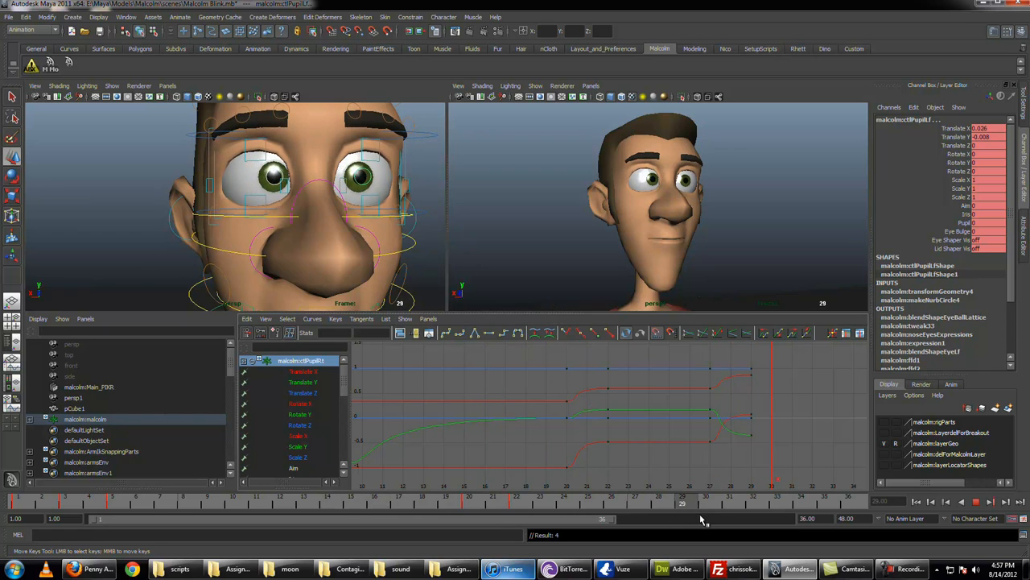
{"action": "key", "text": "alt+v"}
Step: Squash the pupils at frame 21 to Scale X 1.127 and Scale Y 0.925 and scrub through the dart
{"action": "left_click", "coordinate": [473, 504]}
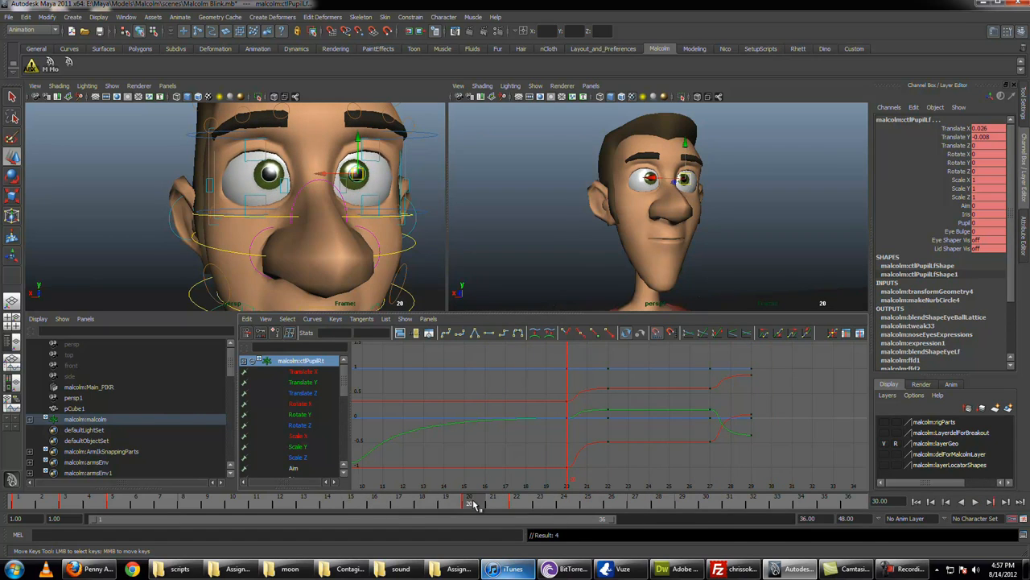
{"action": "left_click_drag", "start_coordinate": [473, 504], "coordinate": [492, 504]}
{"action": "key", "text": "r"}
{"action": "key", "text": "q"}
{"action": "middle_click_drag", "start_coordinate": [301, 190], "coordinate": [302, 204], "text": "alt"}
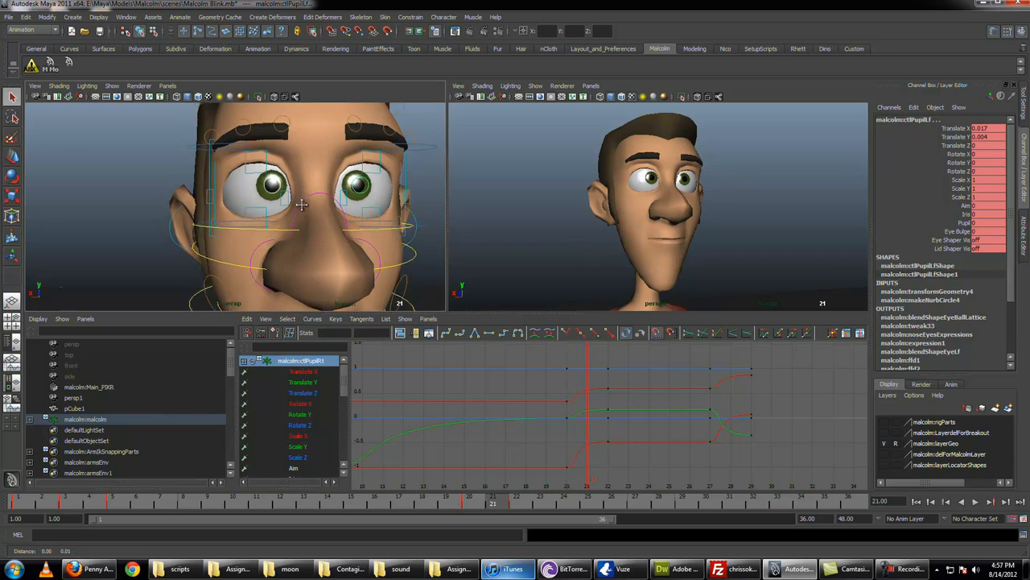
{"action": "right_click_drag", "start_coordinate": [302, 204], "coordinate": [346, 220], "text": "alt"}
{"action": "middle_click_drag", "start_coordinate": [346, 219], "coordinate": [333, 250], "text": "alt"}
{"action": "key", "text": "r"}
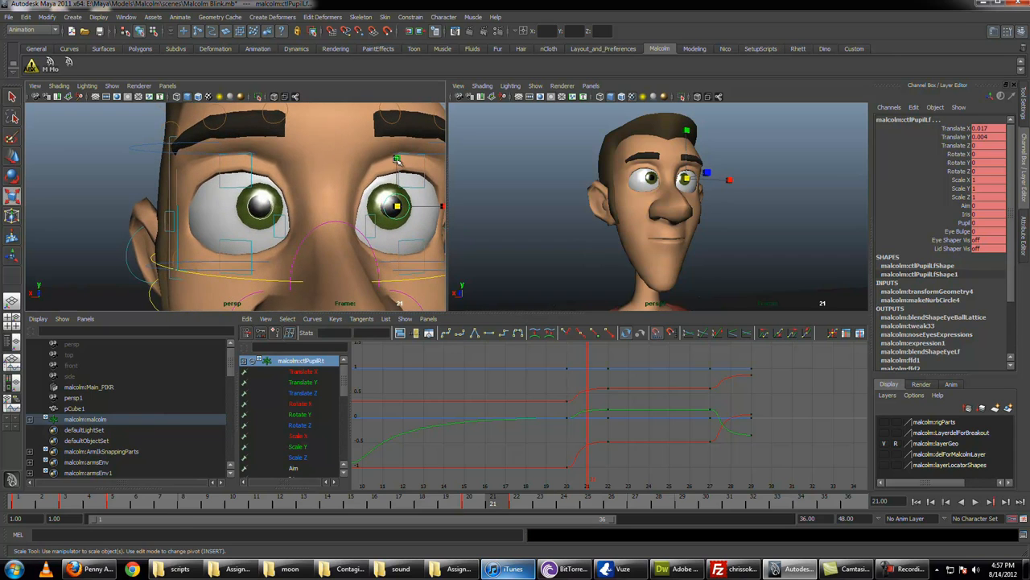
{"action": "left_click_drag", "start_coordinate": [397, 159], "coordinate": [442, 207]}
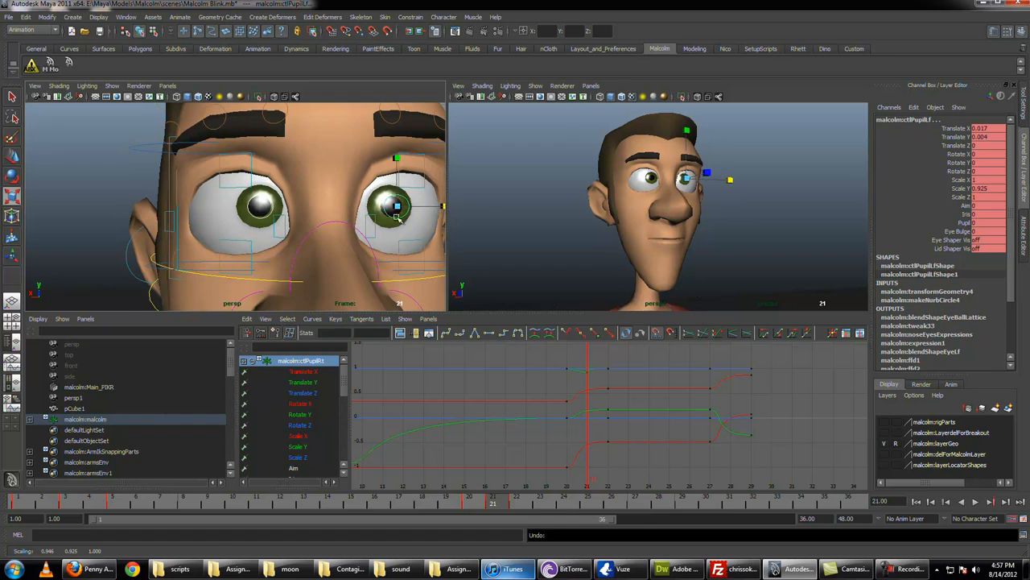
{"action": "middle_click_drag", "start_coordinate": [404, 214], "coordinate": [375, 218], "text": "alt"}
{"action": "left_click_drag", "start_coordinate": [415, 209], "coordinate": [421, 209]}
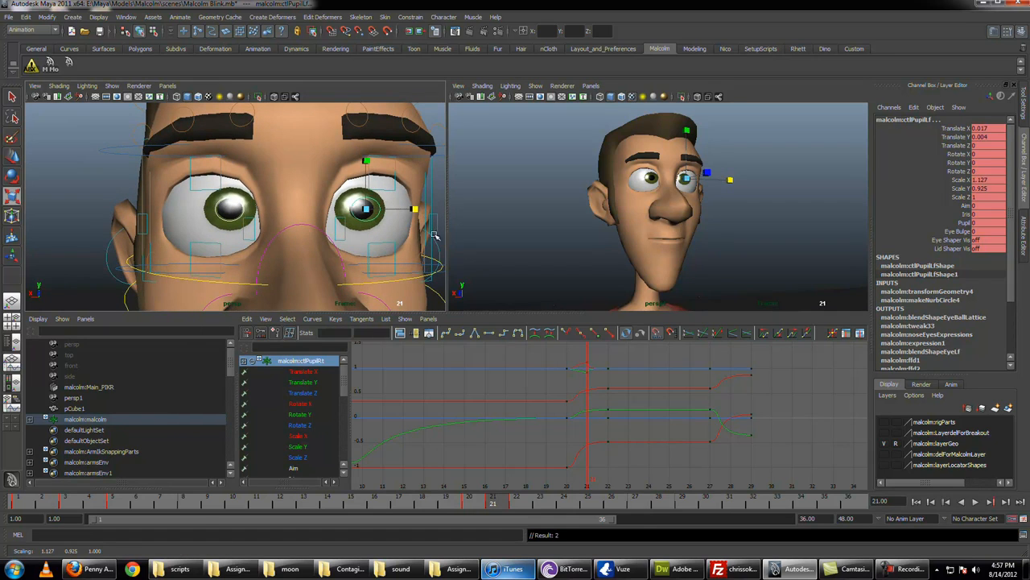
{"action": "mouse_move", "coordinate": [505, 499]}
{"action": "left_mouse_down"}
{"action": "mouse_move", "coordinate": [469, 503]}
{"action": "mouse_move", "coordinate": [558, 500]}
{"action": "mouse_move", "coordinate": [449, 502]}
{"action": "mouse_move", "coordinate": [493, 500]}
{"action": "left_mouse_up"}
Step: Soften the pupils' squash keys at frame 21 in the Graph Editor to Scale X 1.08 and Scale Y 0.97
{"action": "key", "text": "q"}
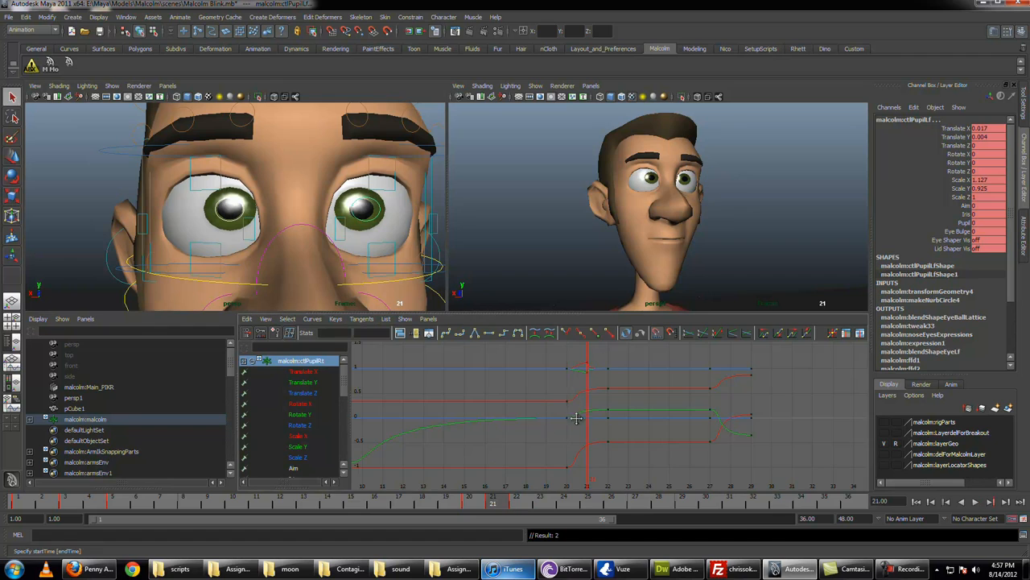
{"action": "middle_click_drag", "start_coordinate": [577, 416], "coordinate": [620, 444], "text": "alt"}
{"action": "right_click_drag", "start_coordinate": [620, 445], "coordinate": [821, 302], "text": "alt"}
{"action": "middle_click_drag", "start_coordinate": [821, 301], "coordinate": [641, 421], "text": "alt"}
{"action": "left_click", "coordinate": [645, 393]}
{"action": "key", "text": "w"}
{"action": "key", "text": "q"}
{"action": "left_click_drag", "start_coordinate": [628, 442], "coordinate": [654, 420]}
{"action": "key", "text": "w"}
{"action": "middle_click_drag", "start_coordinate": [645, 415], "coordinate": [645, 394]}
Step: Flatten the tangents of the pupils' scale keys at frames 20 and 22 and scrub through the dart
{"action": "key", "text": "q"}
{"action": "left_click_drag", "start_coordinate": [847, 380], "coordinate": [828, 457]}
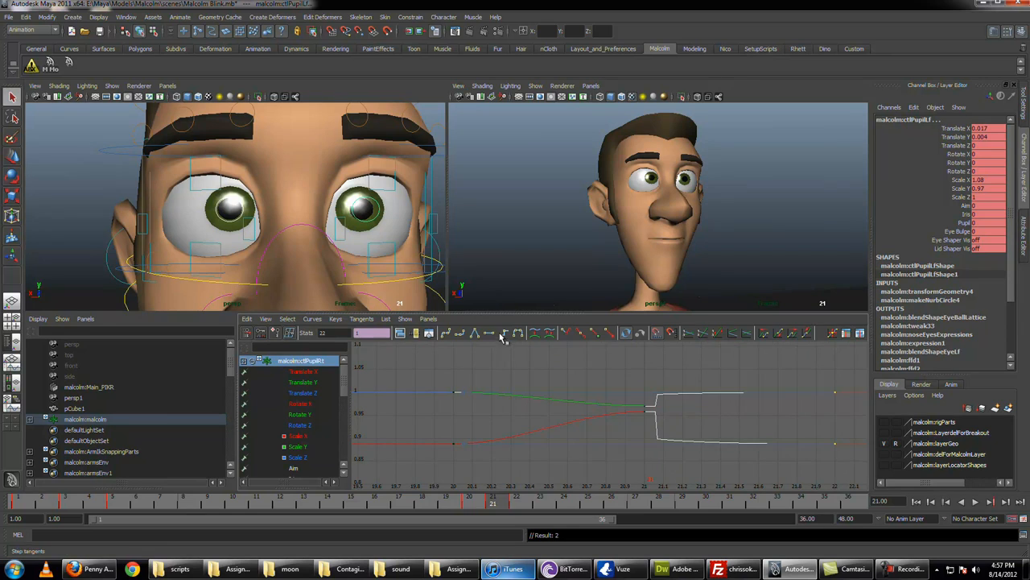
{"action": "left_click", "coordinate": [488, 334]}
{"action": "right_click_drag", "start_coordinate": [669, 416], "coordinate": [655, 414], "text": "alt"}
{"action": "middle_click_drag", "start_coordinate": [655, 413], "coordinate": [437, 367], "text": "alt"}
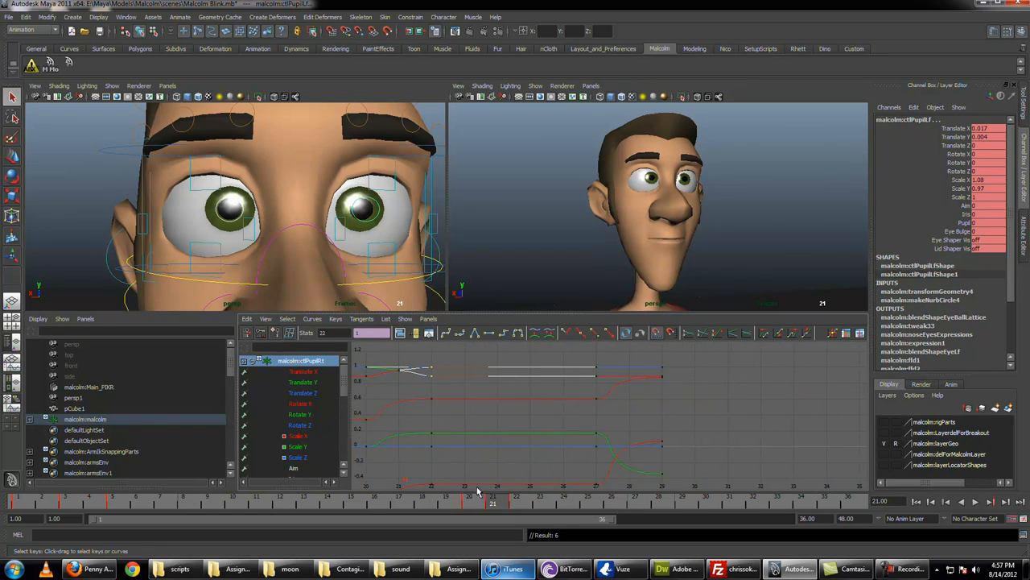
{"action": "left_click_drag", "start_coordinate": [477, 492], "coordinate": [574, 503]}
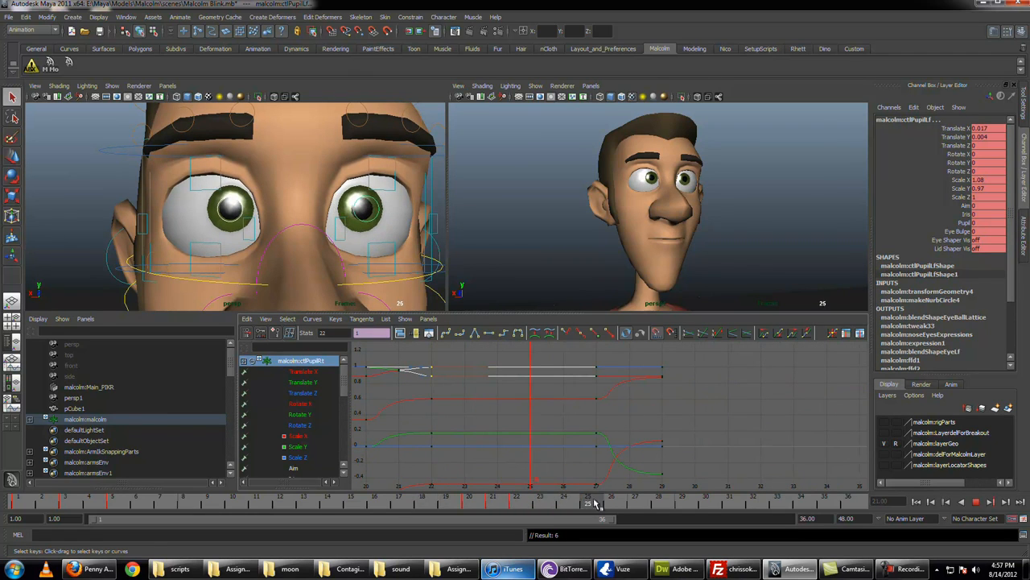
Step: Squash the pupils at frame 28 to Scale X 1.02 and Scale Y 0.922 and play back the dart
{"action": "left_click_drag", "start_coordinate": [635, 504], "coordinate": [658, 504]}
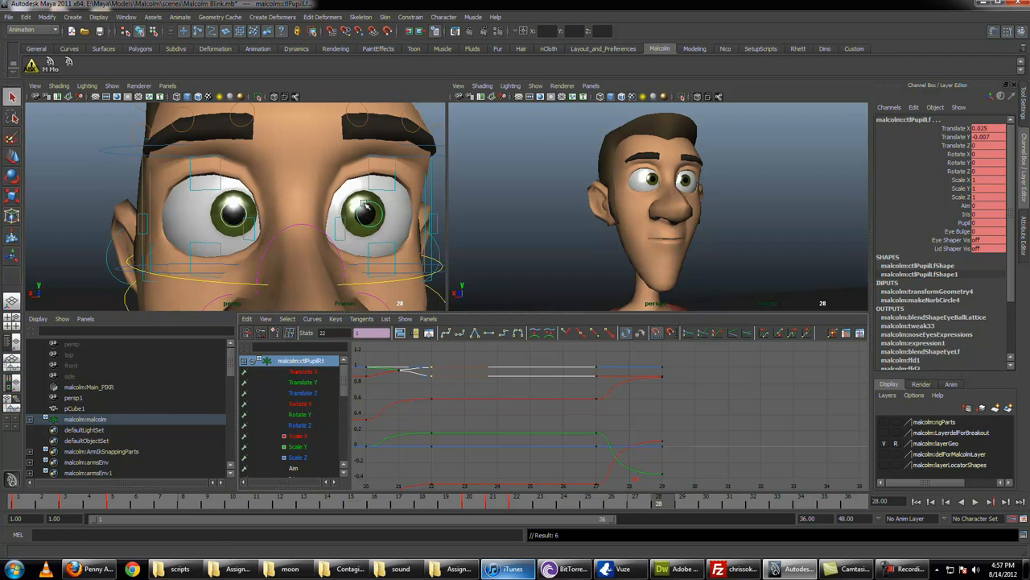
{"action": "key", "text": "r"}
{"action": "left_click_drag", "start_coordinate": [418, 215], "coordinate": [419, 215]}
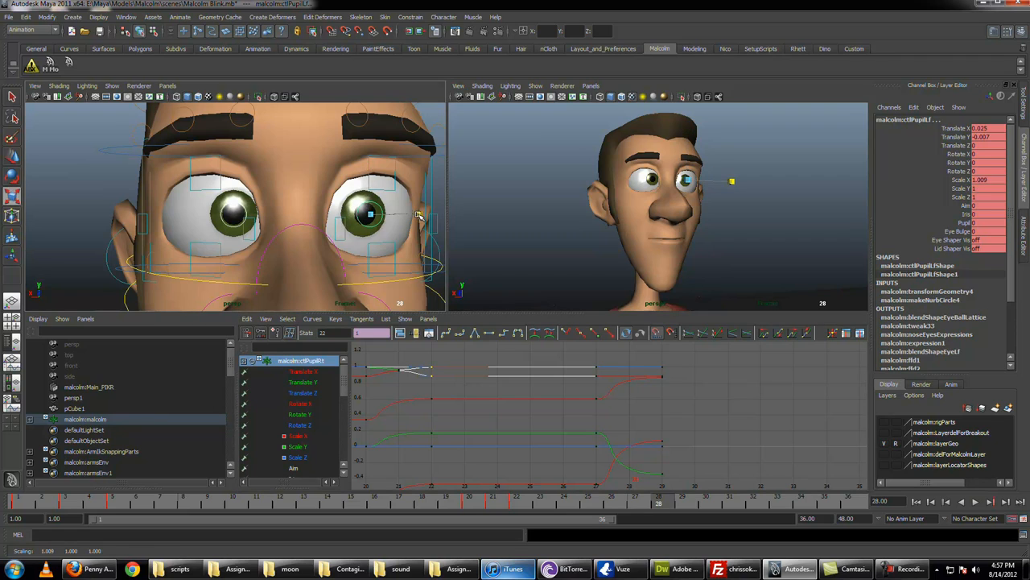
{"action": "left_click_drag", "start_coordinate": [369, 166], "coordinate": [370, 171]}
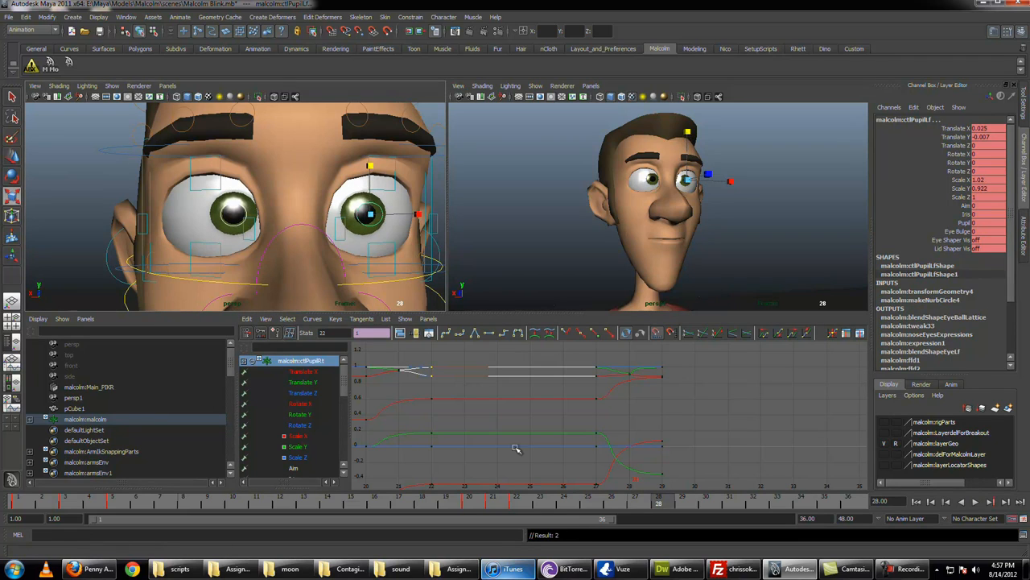
{"action": "key", "text": "alt+v"}
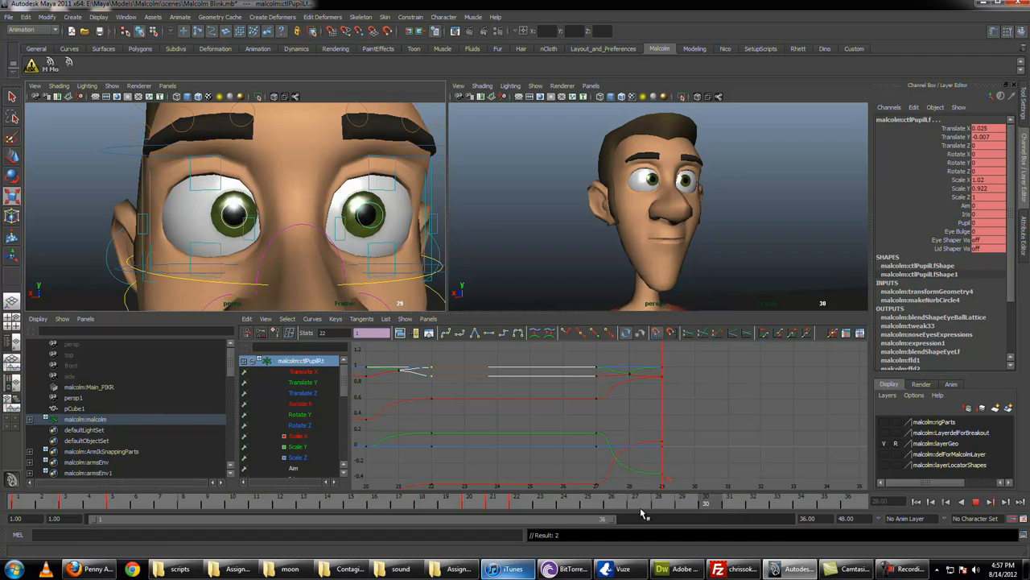
Step: Play back the whole blink and eye darts, watching the face close up from a three-quarter angle
{"action": "left_click", "coordinate": [944, 501]}
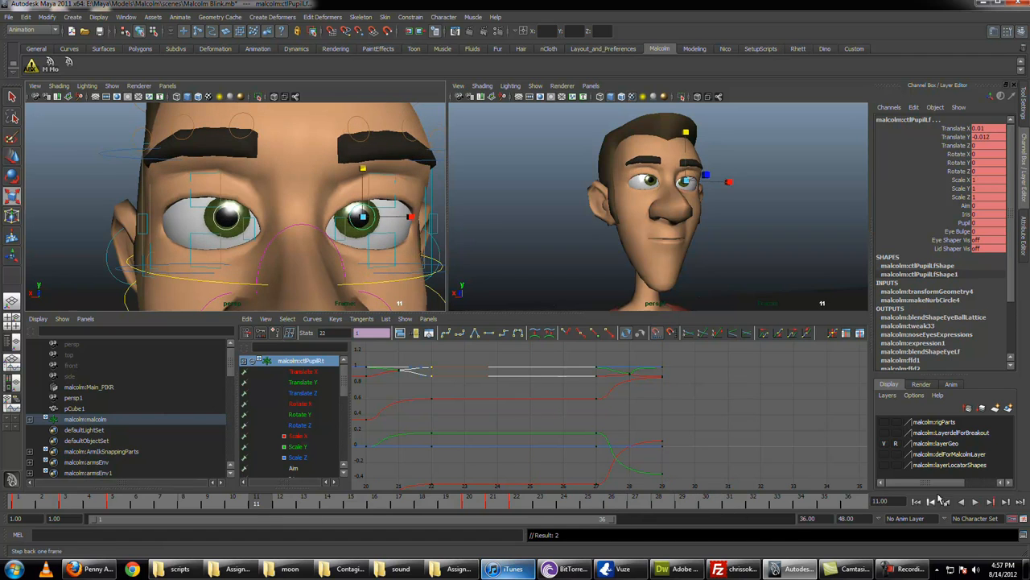
{"action": "left_click", "coordinate": [976, 502]}
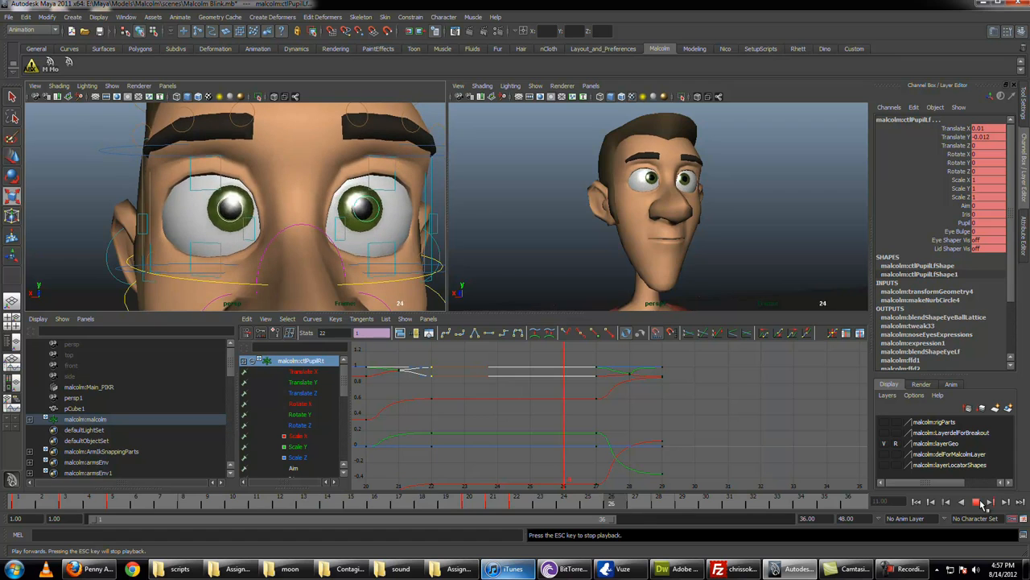
{"action": "right_click_drag", "start_coordinate": [715, 236], "coordinate": [731, 246], "text": "alt"}
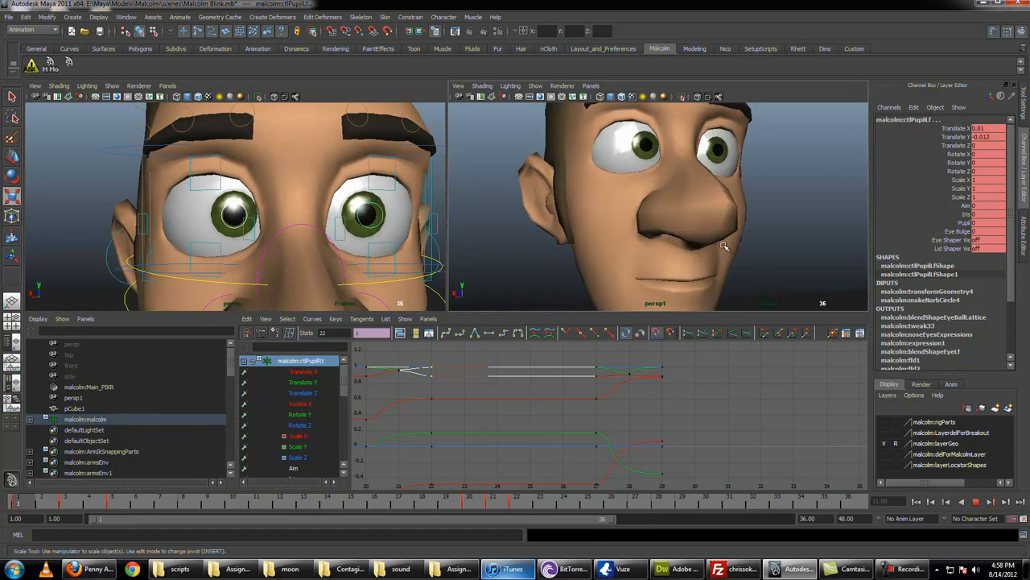
{"action": "middle_click_drag", "start_coordinate": [712, 245], "coordinate": [705, 278], "text": "alt"}
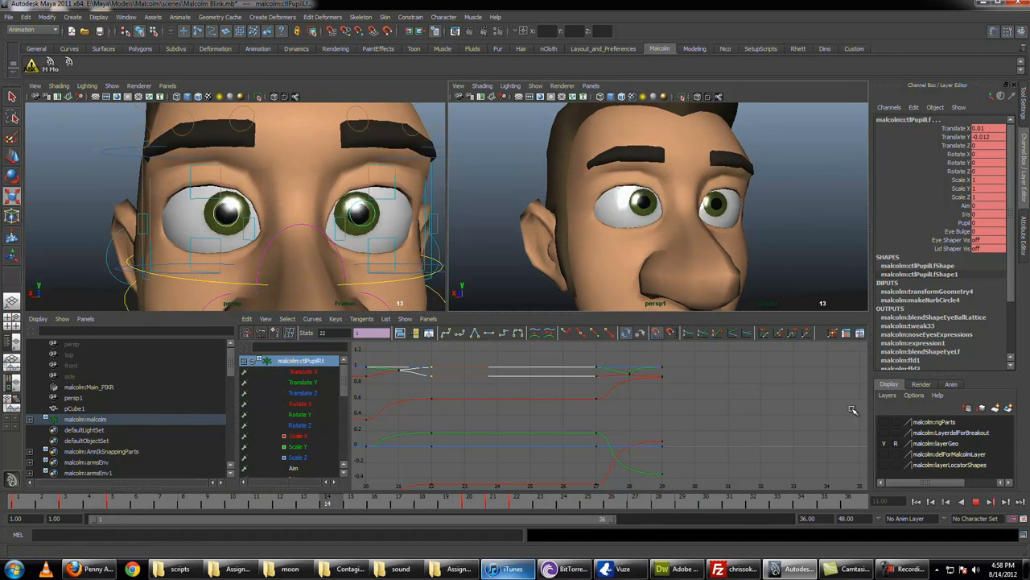
{"action": "left_click", "coordinate": [982, 506]}
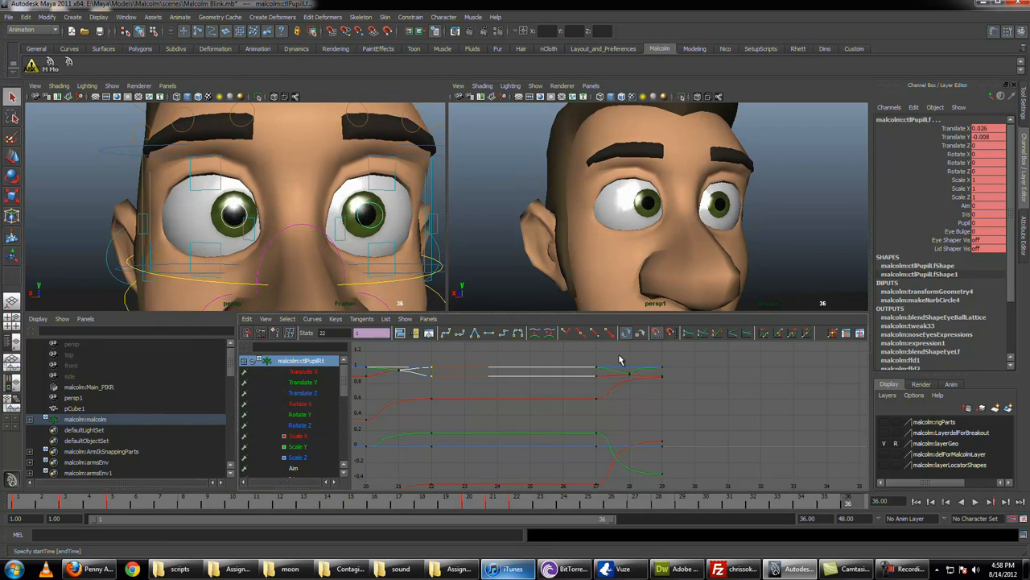
Step: Delete the pupils' scale keys at frame 21 and play the animation again
{"action": "left_click_drag", "start_coordinate": [620, 356], "coordinate": [641, 492]}
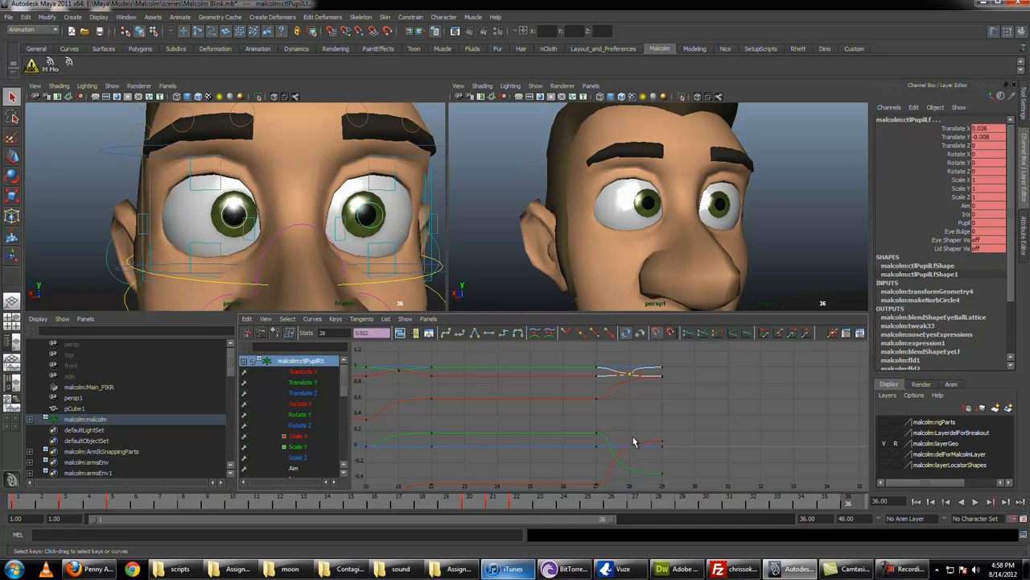
{"action": "left_click", "coordinate": [420, 437]}
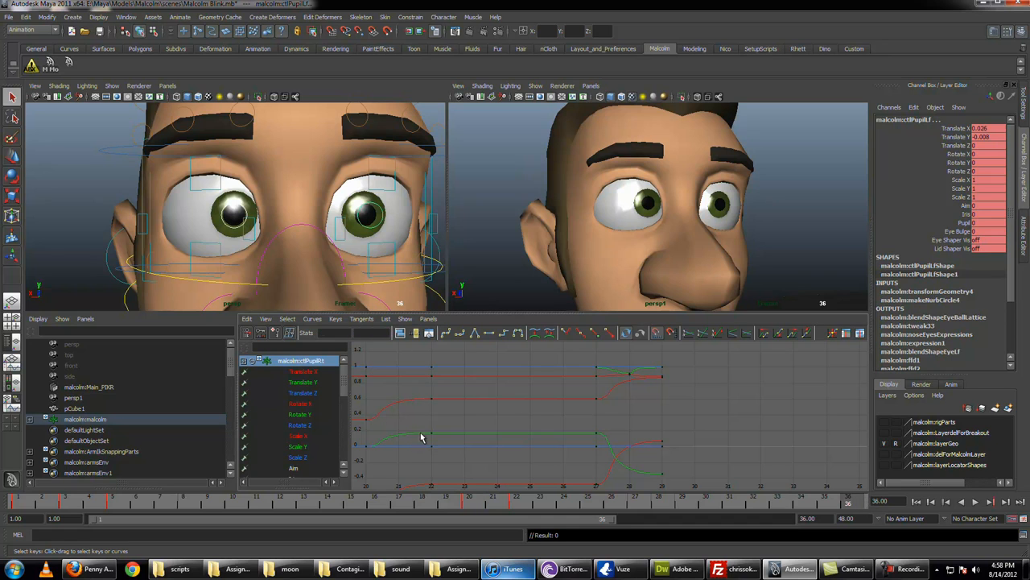
{"action": "left_click", "coordinate": [975, 501]}
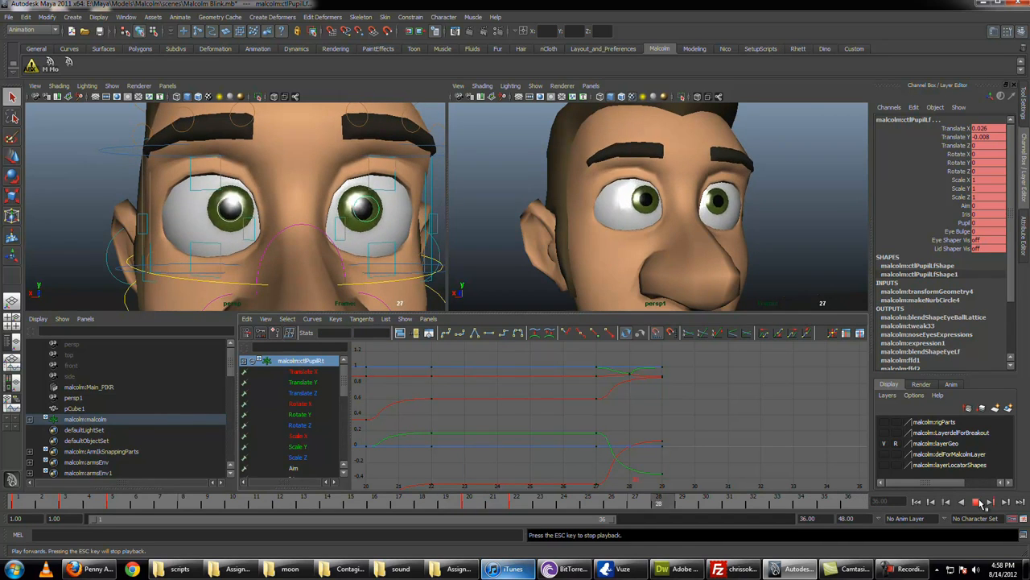